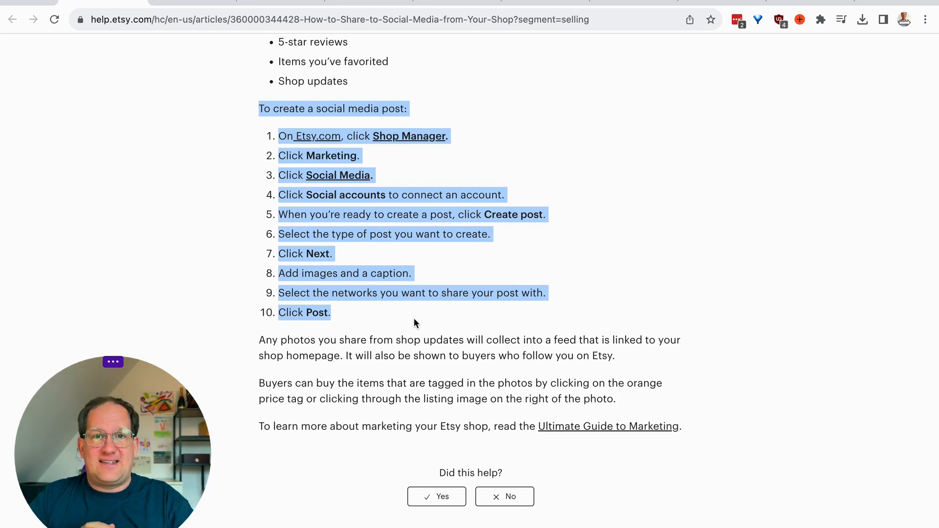
- Open the social media page in Etsy's Shop Manager and start a new post from the latest listing
left_click(194, 3)
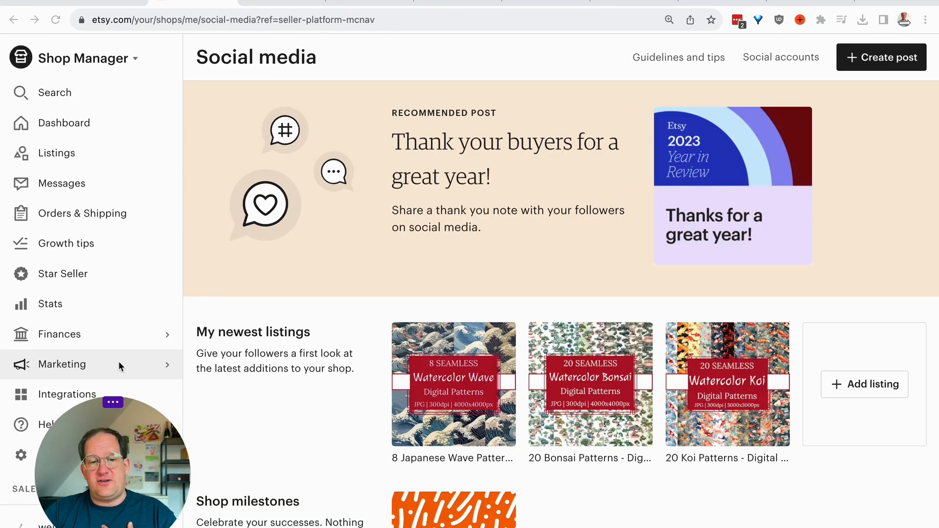
left_click(65, 367)
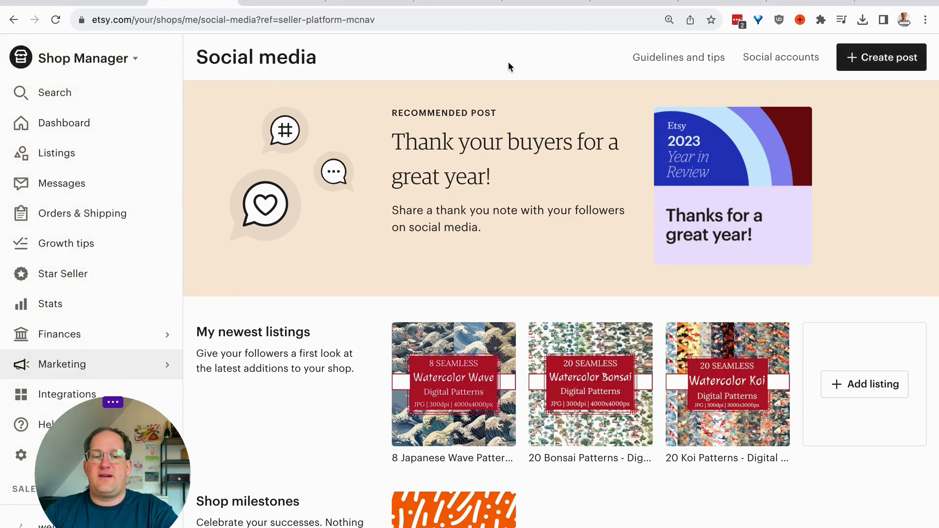
key("ctrl+Tab")
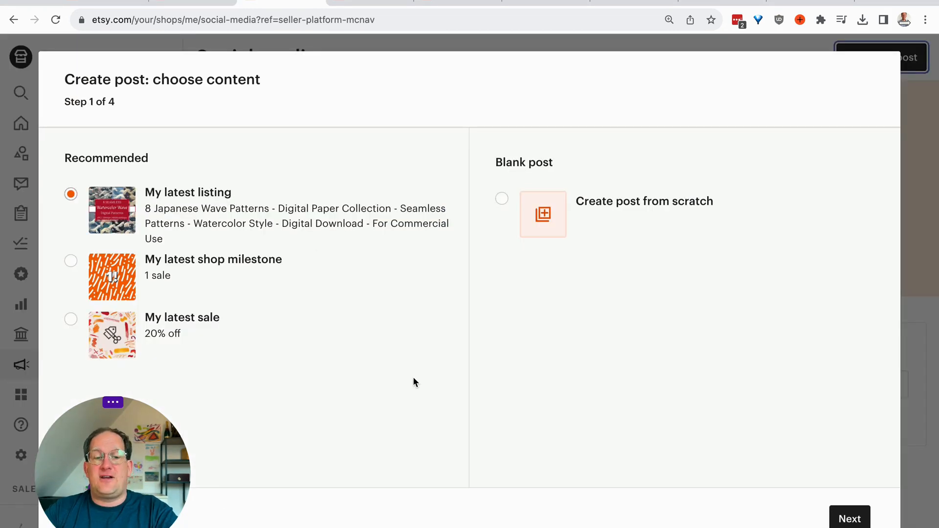
left_click(842, 520)
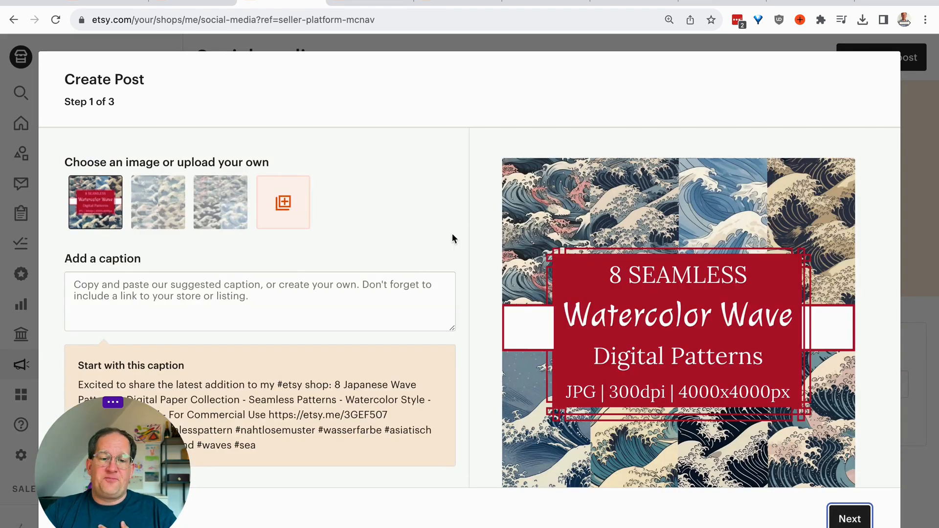
- Keep the listing's cover image without a caption, select Instagram as the network, and post
scroll(463, 235, "down", 1)
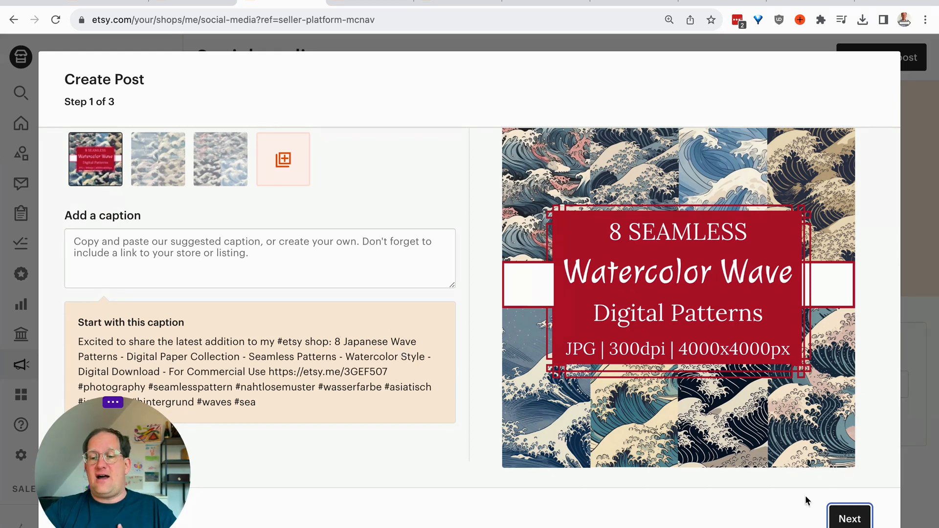
left_click(849, 518)
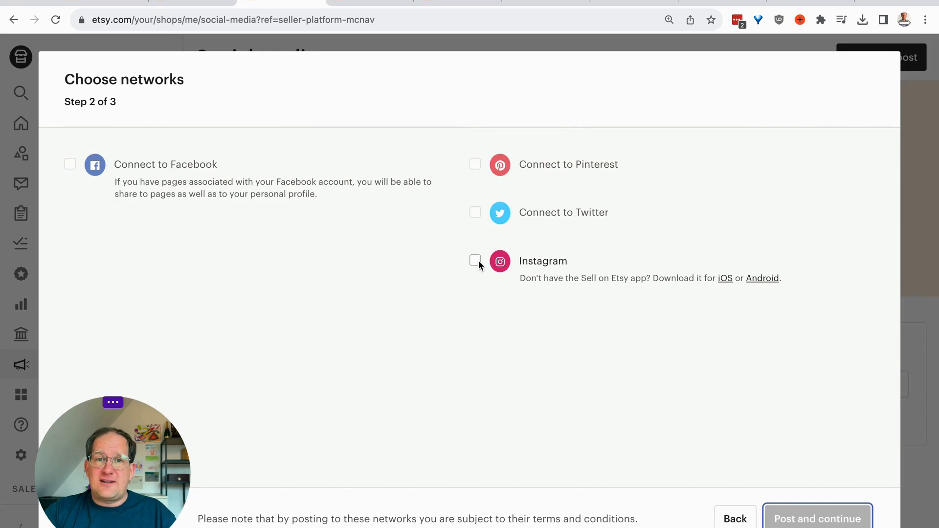
left_click(475, 260)
left_click(802, 519)
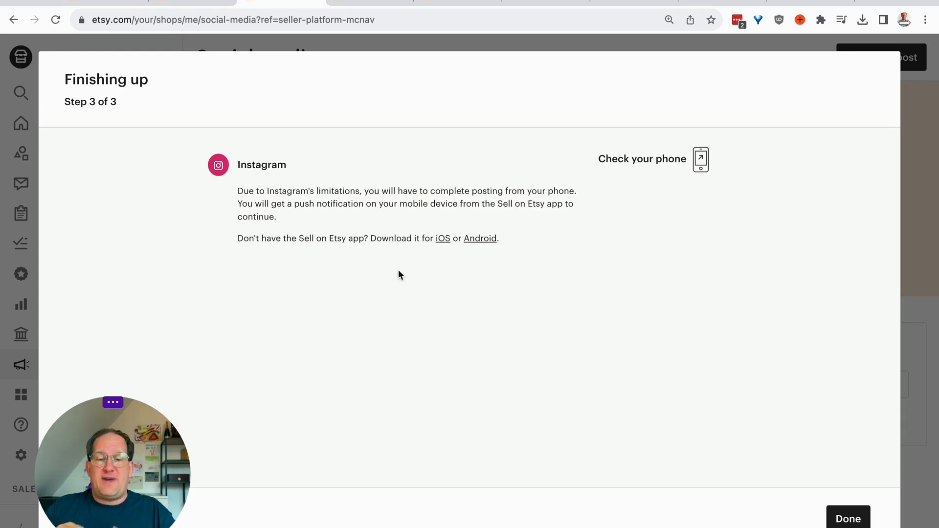
- Open the weiphidesigns shop's RSS feed by adding /rss to the shop address
key("ctrl+Tab")
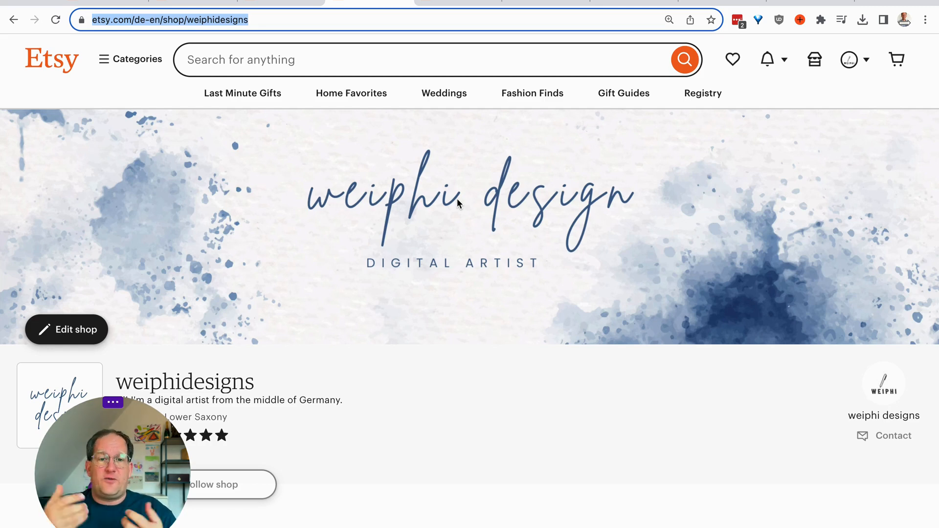
left_click(314, 20)
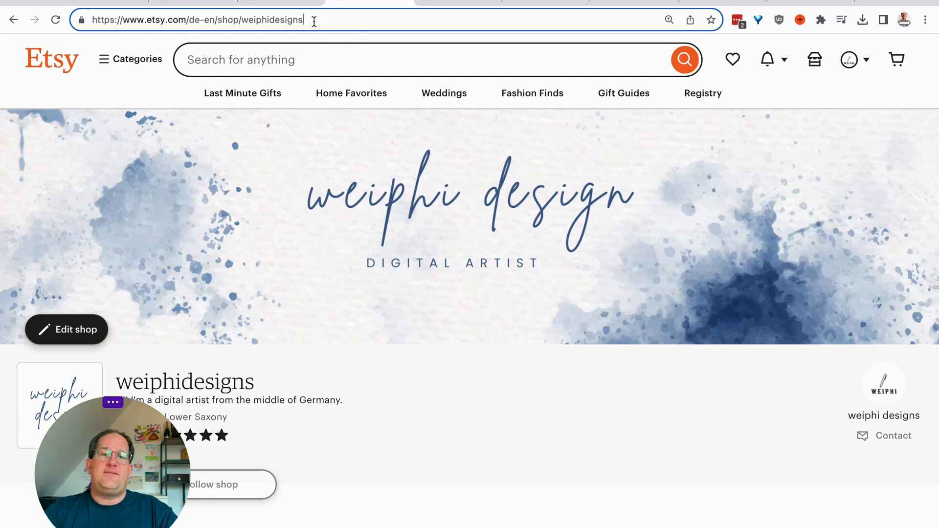
type("/rss")
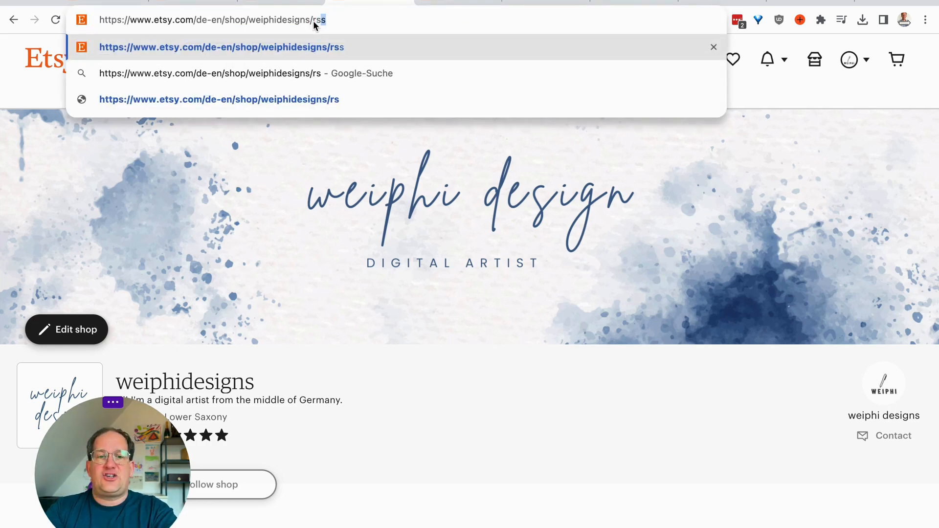
key("Return")
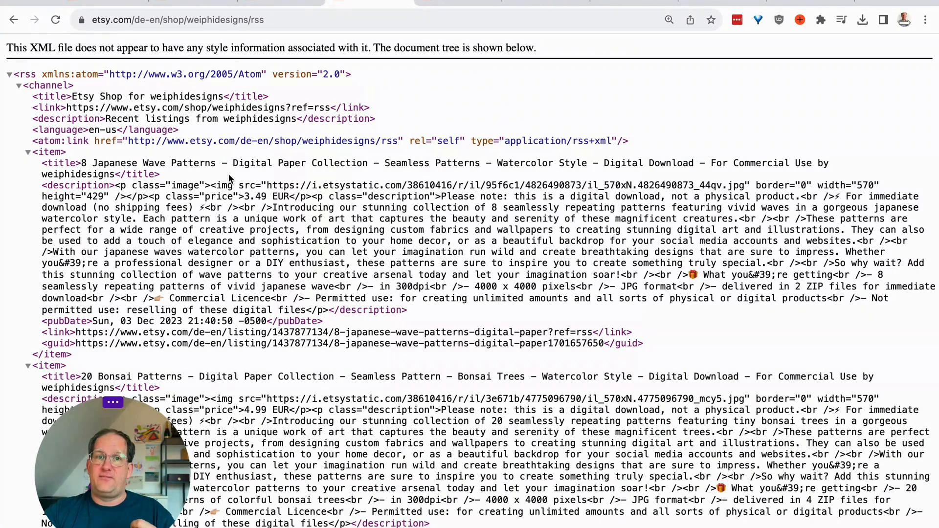
- Examine the title and description of the first listing in the RSS feed
triple_click(200, 163)
left_click(211, 213)
triple_click(212, 214)
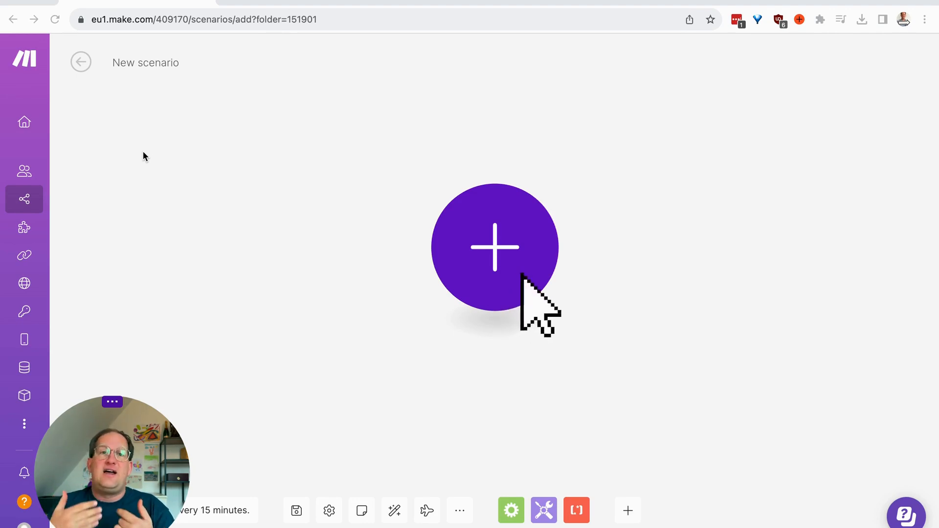
- Switch to the new Make scenario and add the RSS trigger Watch RSS feed items as its first module
left_click(497, 247)
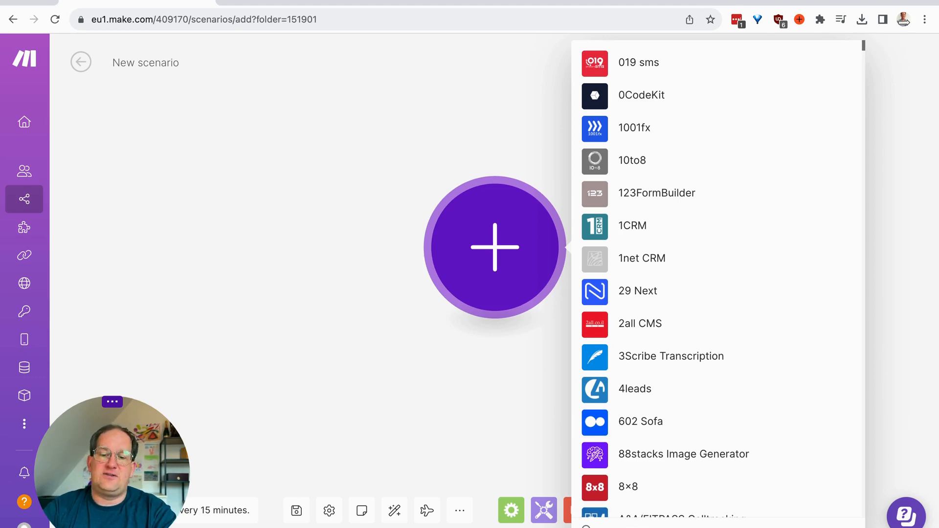
type("rs")
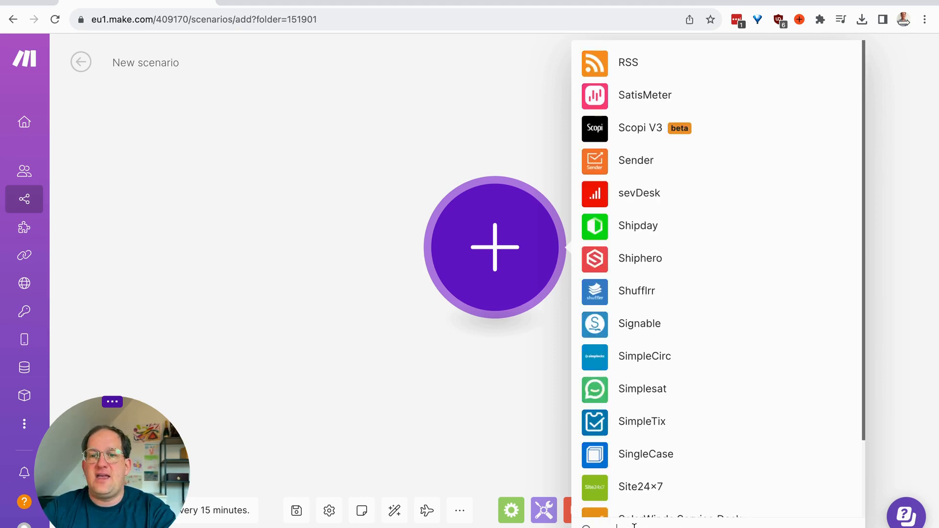
left_click(623, 63)
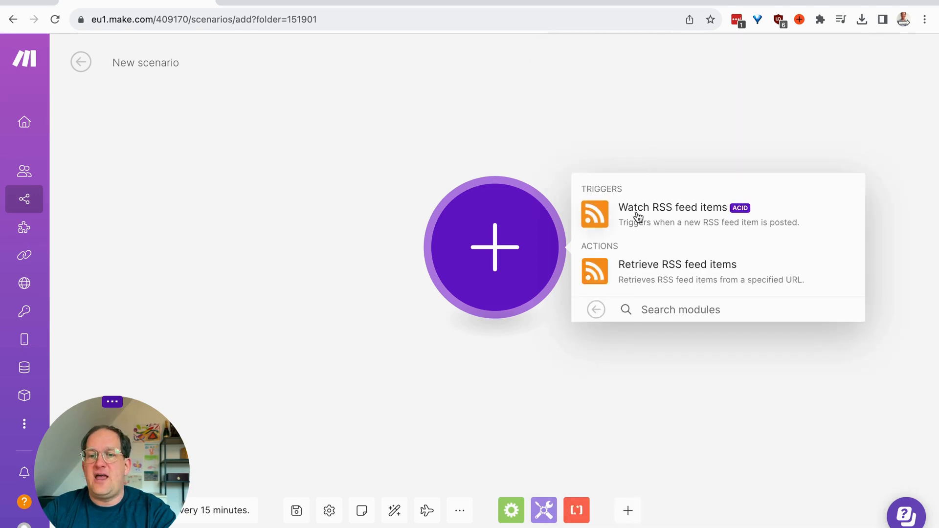
left_click(660, 225)
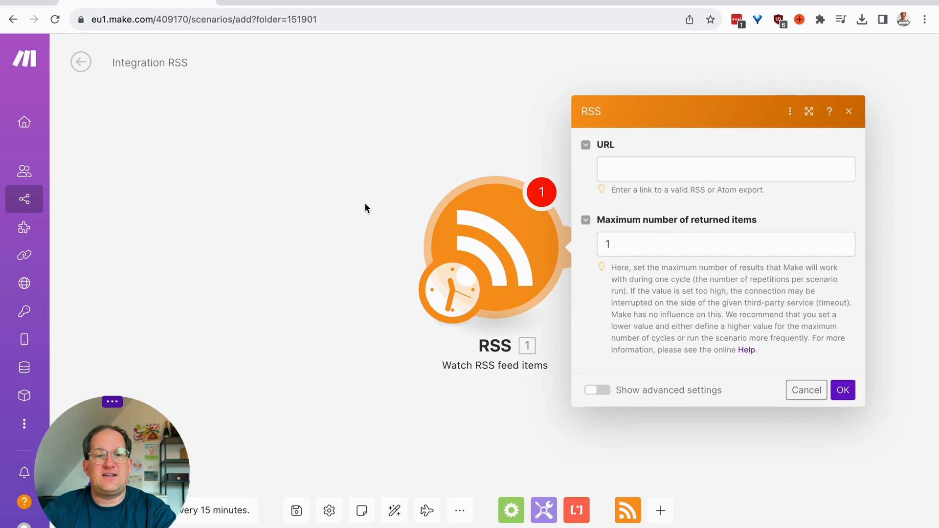
left_click(624, 169)
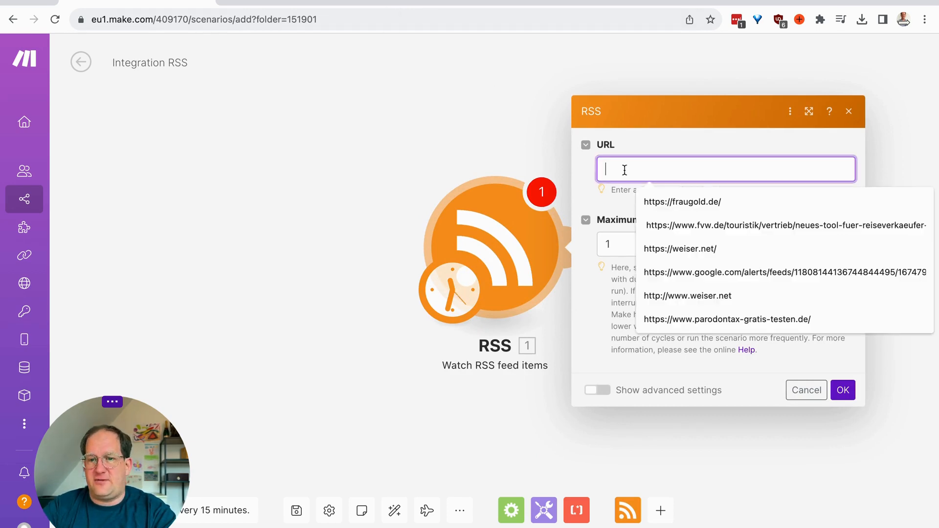
type("https://www.etsy.com/de-en/shop/weiphidesigns")
type("/rs")
key("BackSpace")
type("ss")
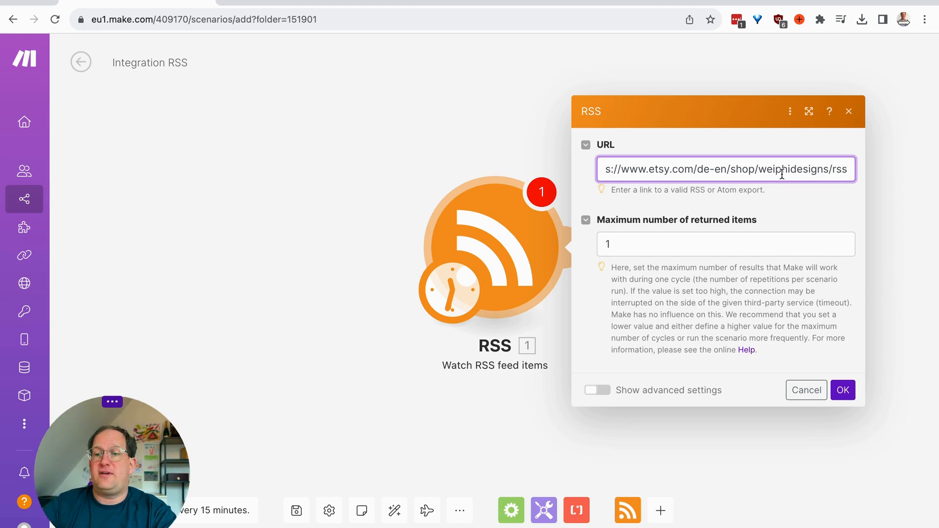
left_click(738, 244)
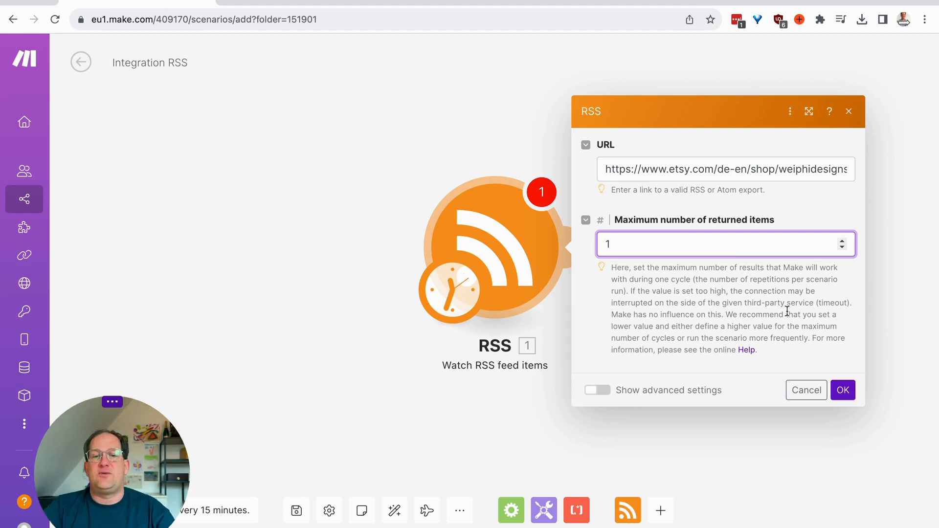
left_click(840, 390)
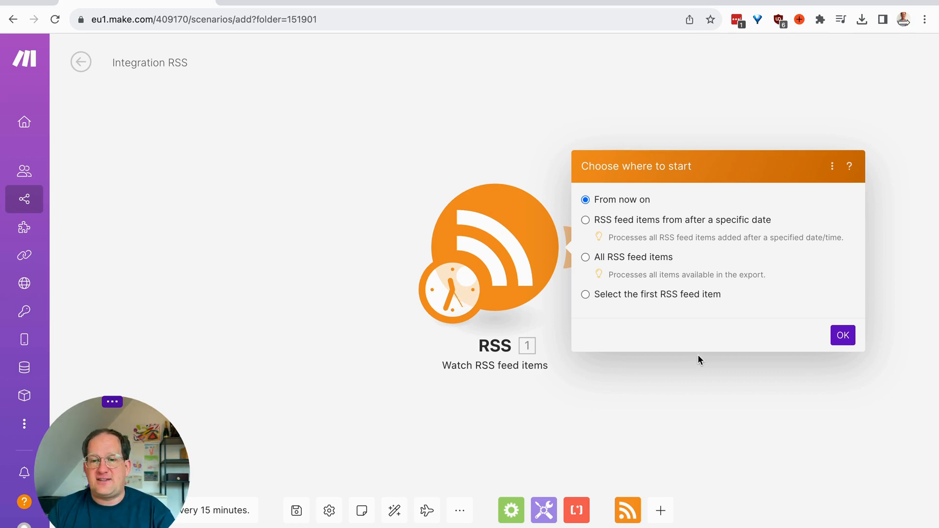
- Add a Facebook Pages module with the Create a Post action after the RSS module
left_click(697, 359)
left_click(552, 262)
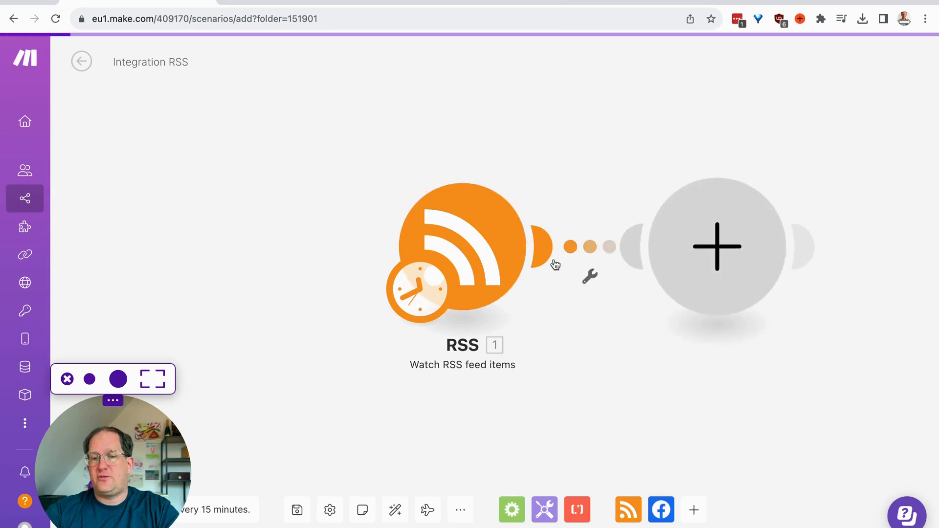
left_click(440, 275)
type("fac")
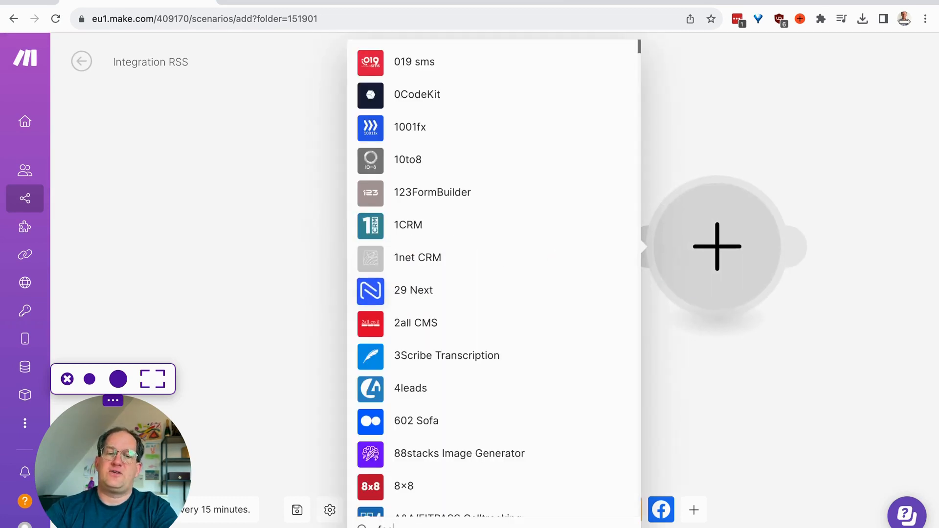
type("eboo")
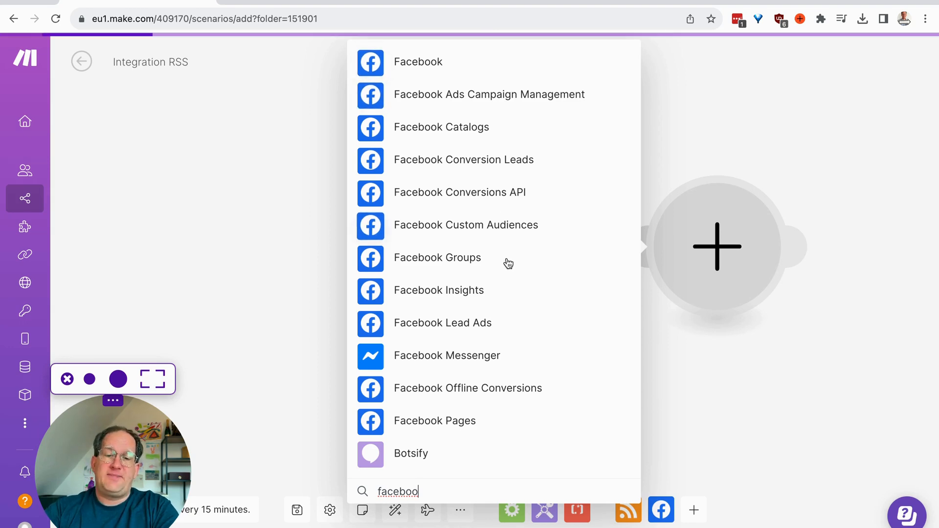
left_click(455, 422)
scroll(529, 166, "down", 10)
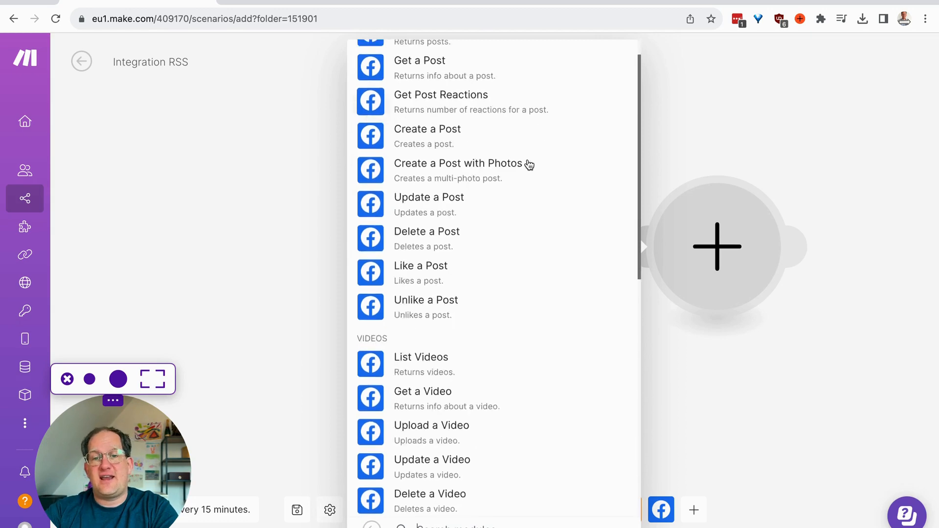
scroll(529, 165, "up", 10)
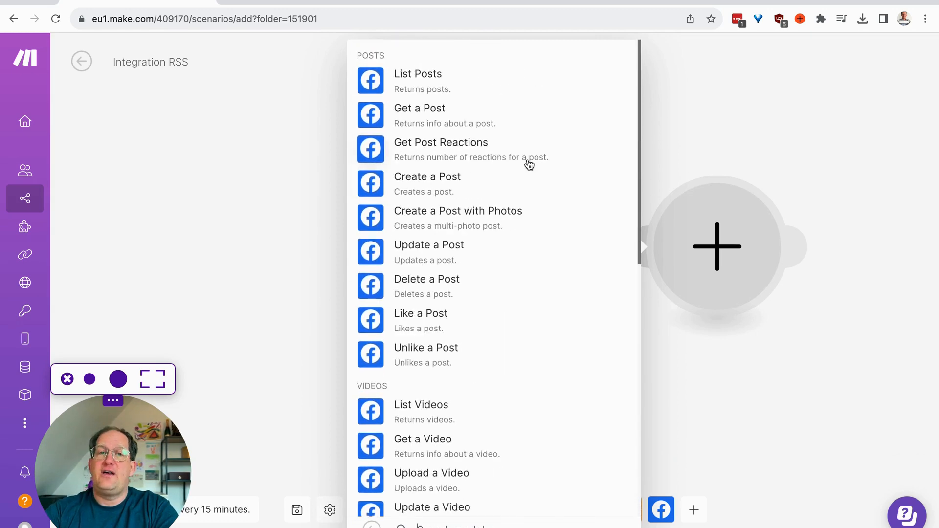
left_click(437, 189)
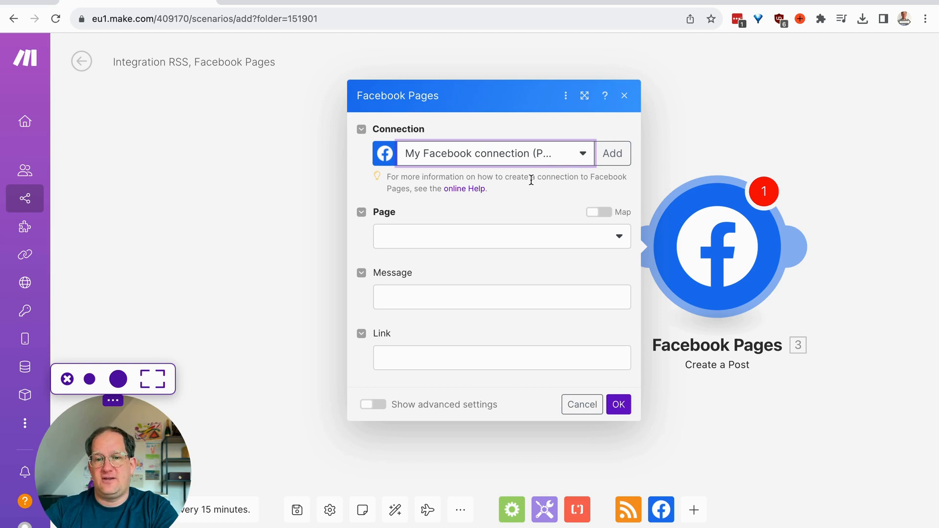
- Set the Facebook page to Süsse Katzen, and map the RSS Title to the message and the RSS URL to the link
left_click(514, 240)
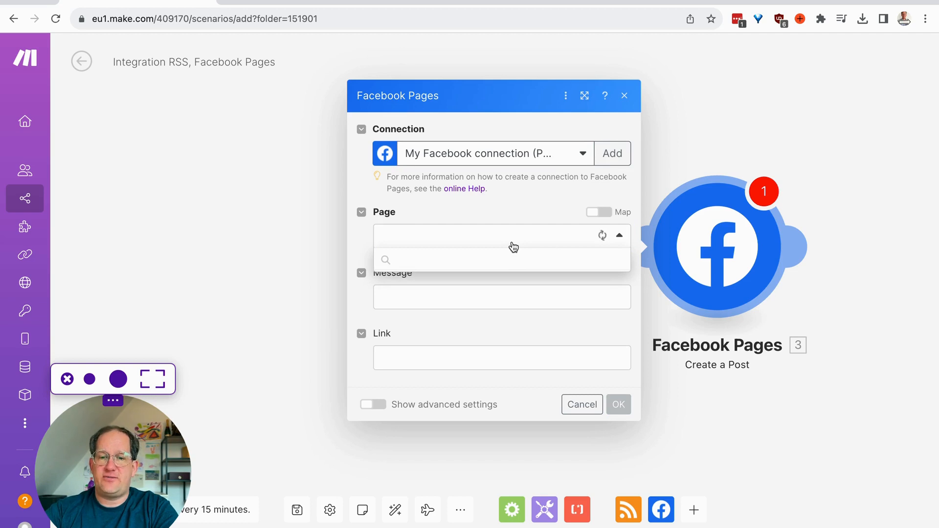
left_click(517, 263)
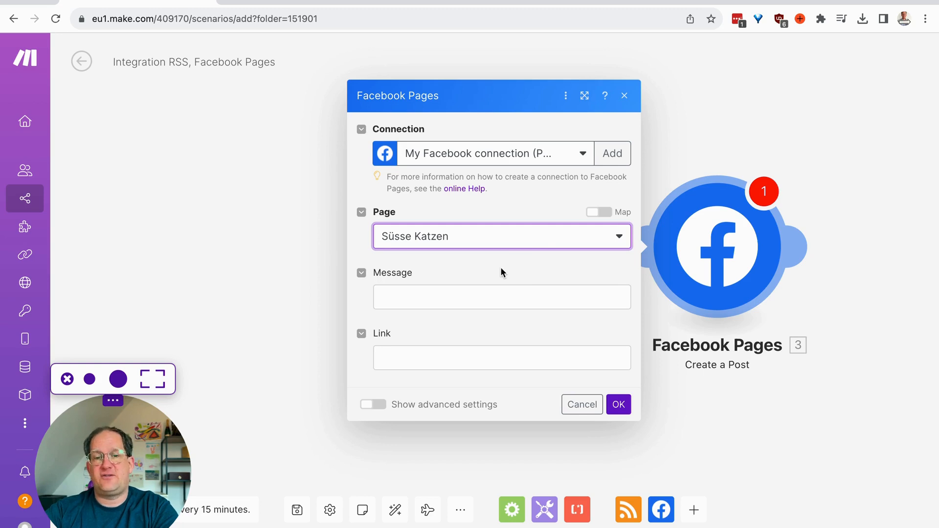
left_click(449, 291)
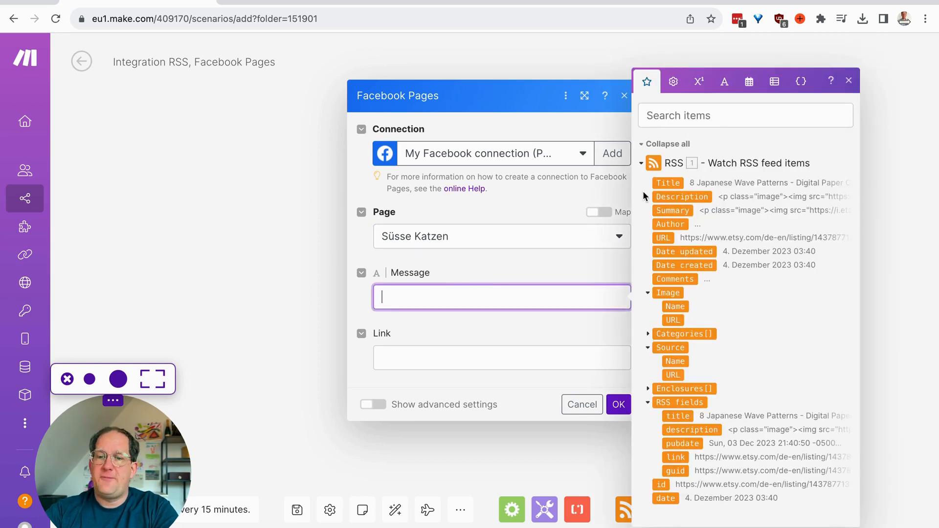
left_click(668, 183)
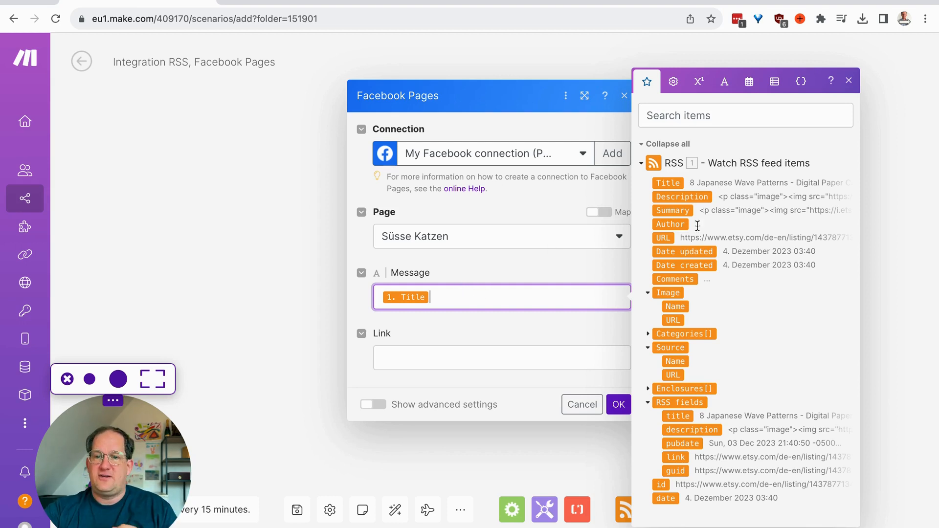
left_click(427, 348)
left_click(659, 252)
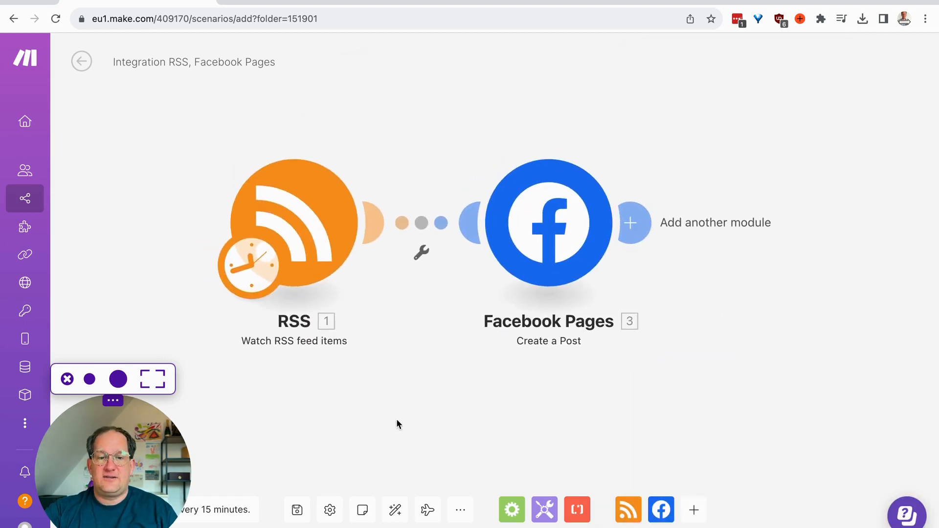
- Save the scenario and run it once
left_click(298, 509)
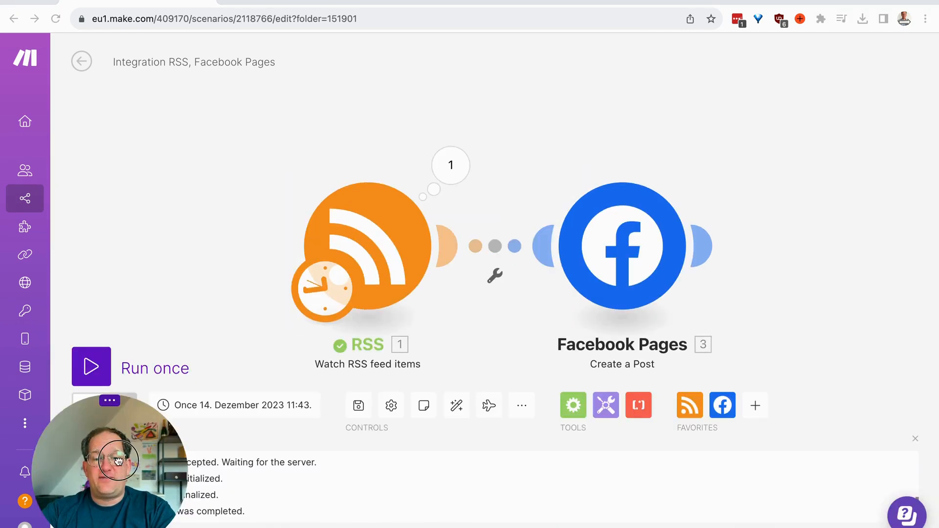
left_click_drag(119, 461, 120, 200)
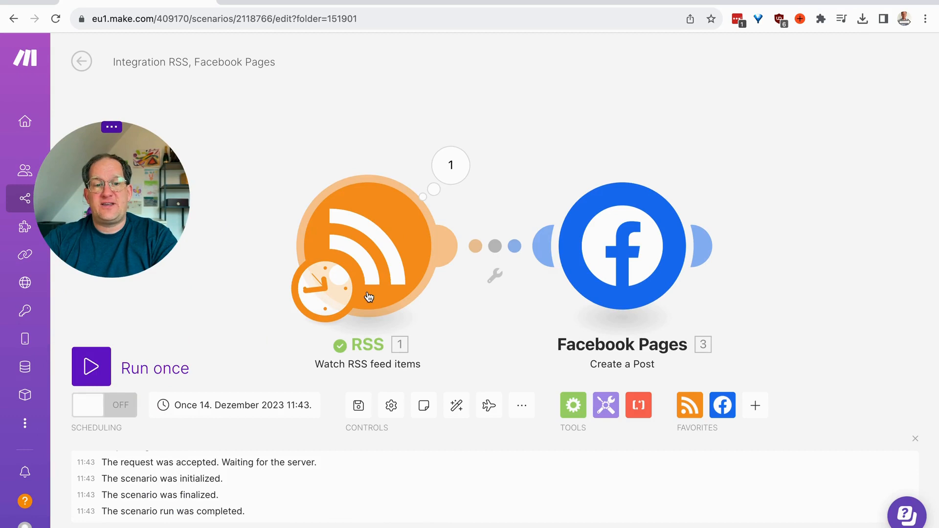
- Set the RSS module to start from the "8 Japanese Wave Patterns" listing as the first RSS feed item
left_click(444, 182)
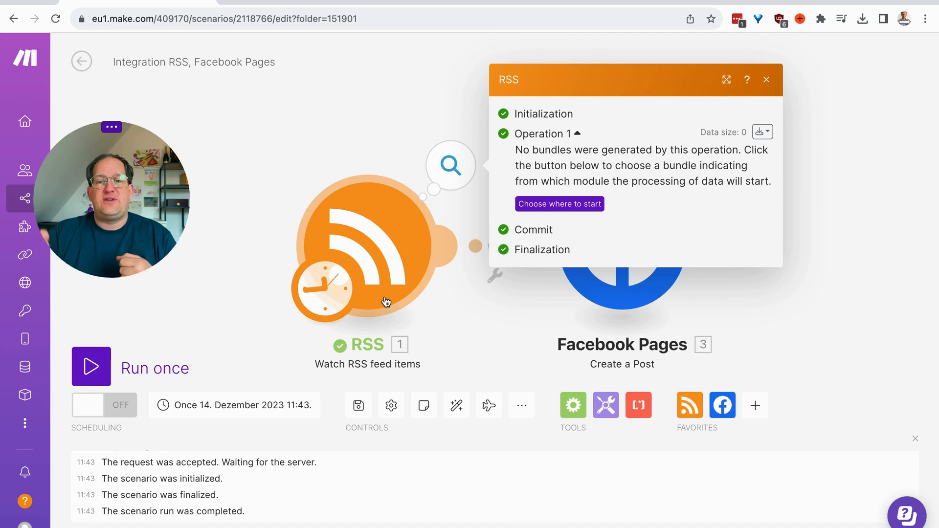
left_click(559, 204)
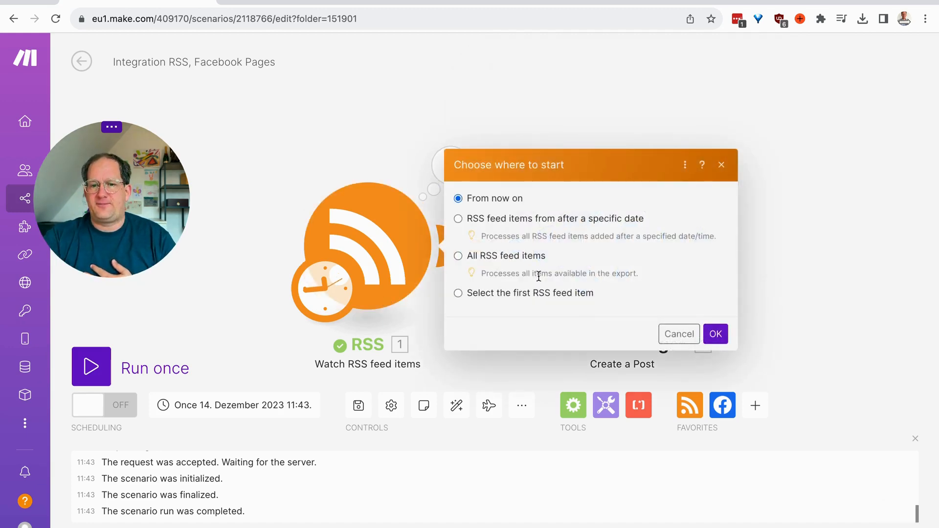
left_click(538, 293)
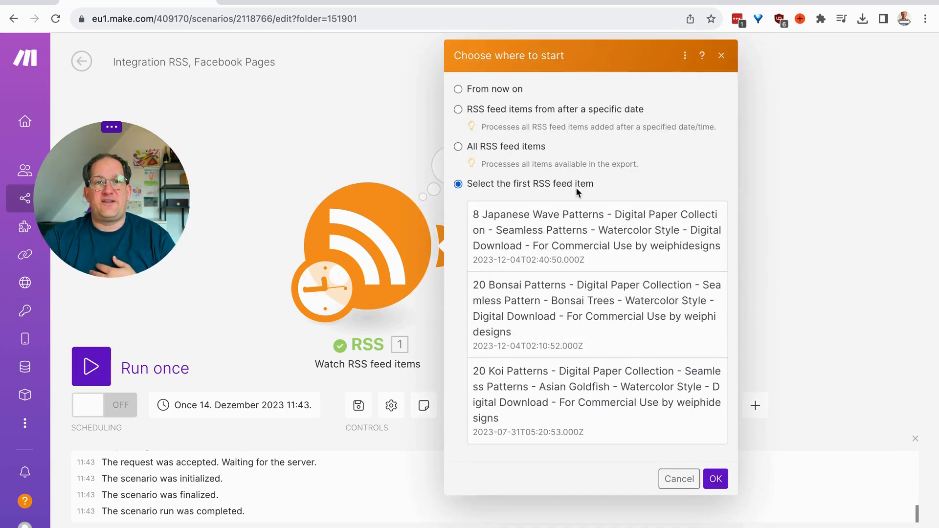
left_click(561, 247)
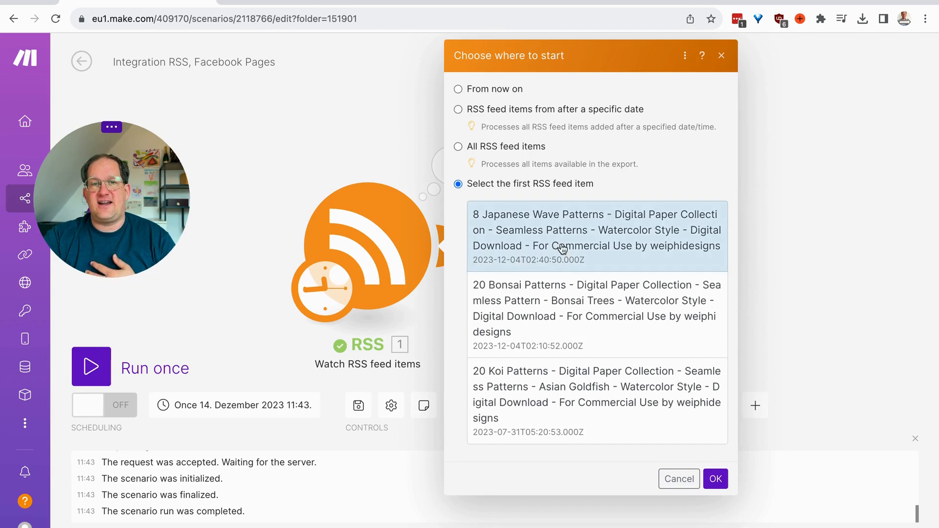
left_click(721, 483)
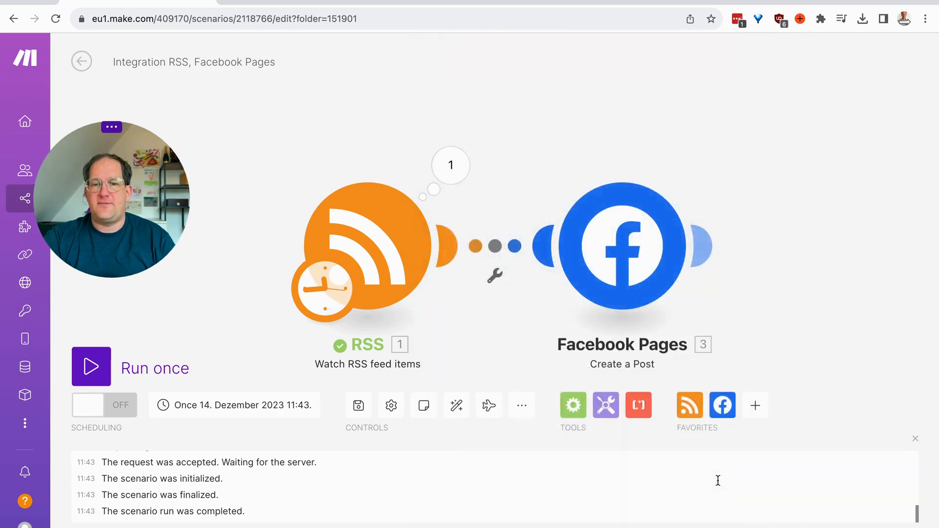
- Run the scenario once and review the new post on the Süsse Katzen Facebook page
left_click(95, 366)
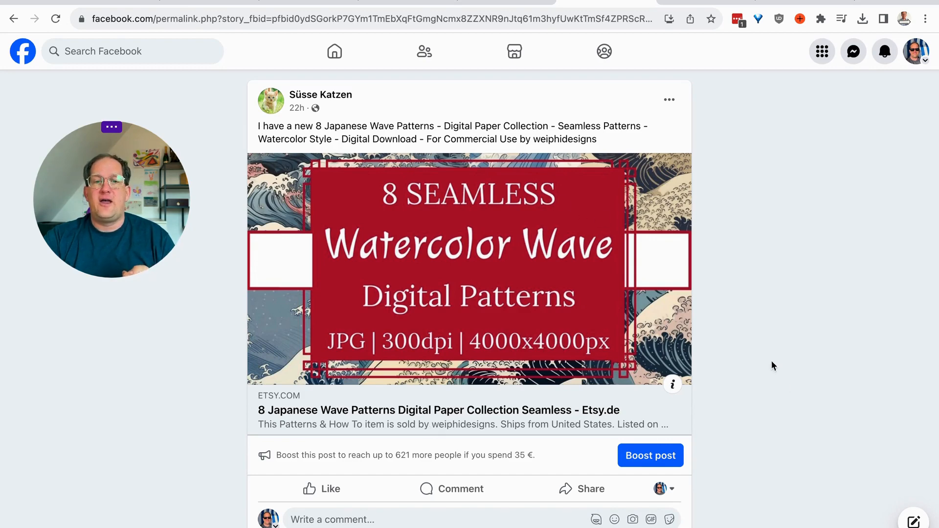
scroll(770, 360, "down", 1)
scroll(770, 359, "up", 1)
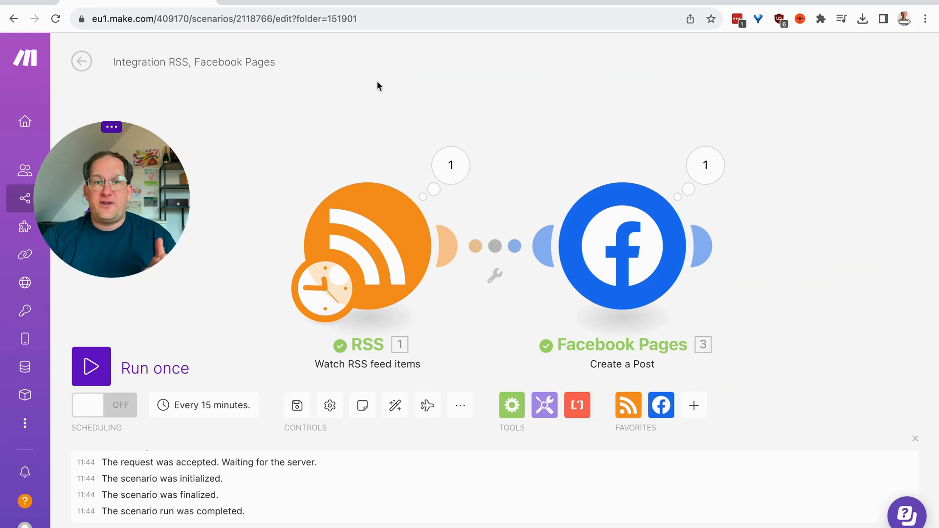
- Schedule the scenario to run every day at 10:45 and switch scheduling on
left_click(325, 298)
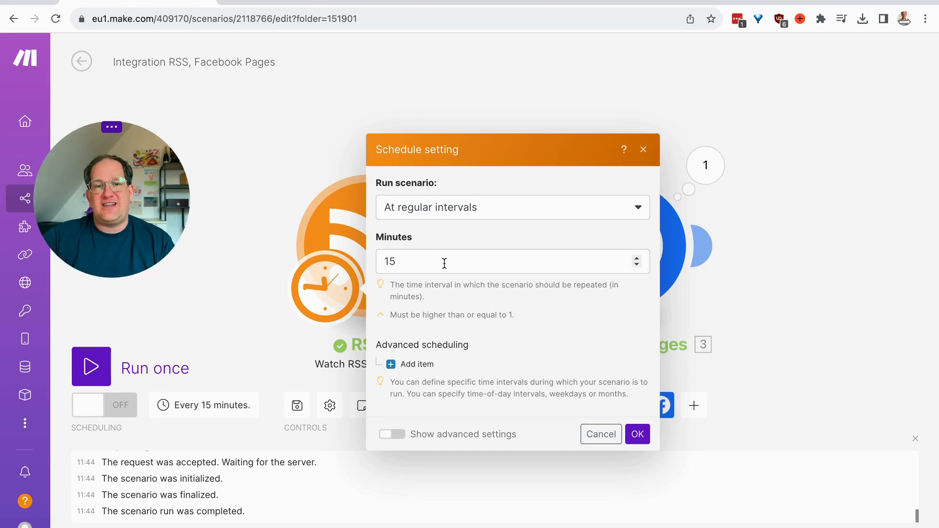
left_click(496, 209)
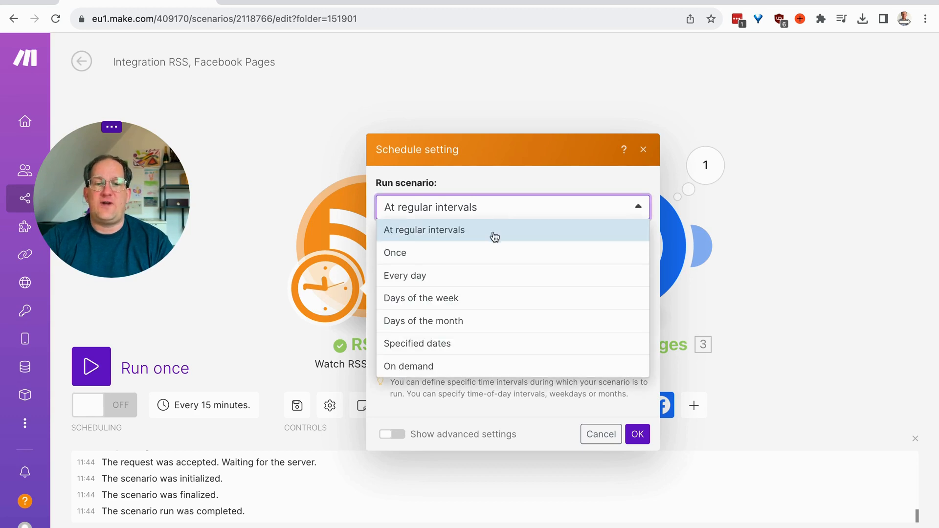
left_click(478, 280)
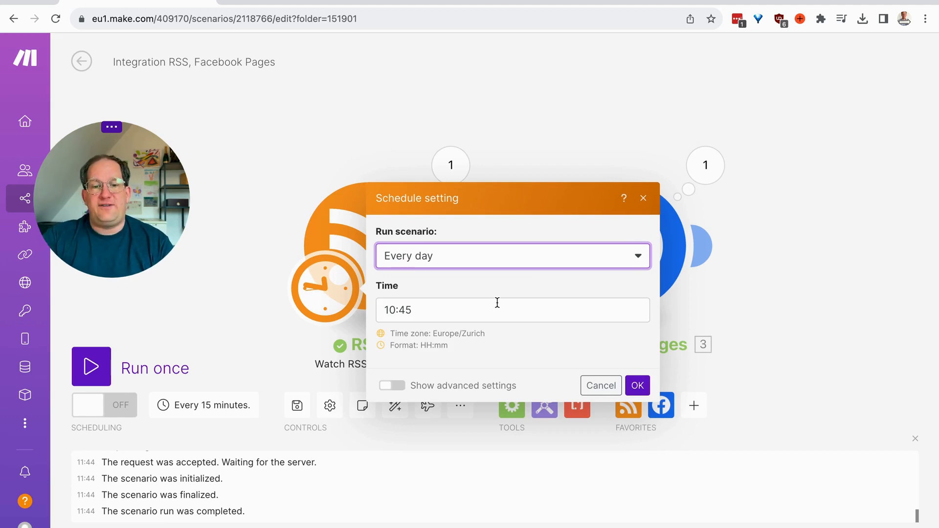
left_click(637, 385)
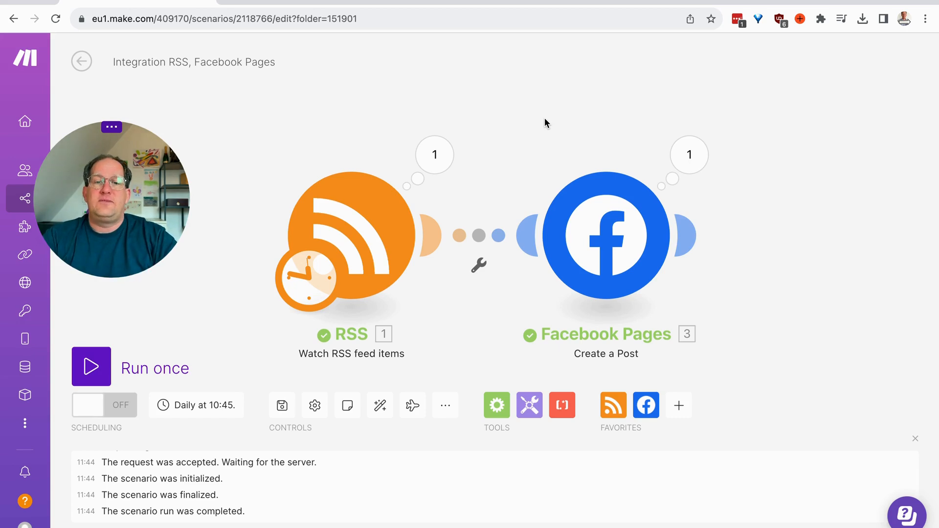
left_click(107, 404)
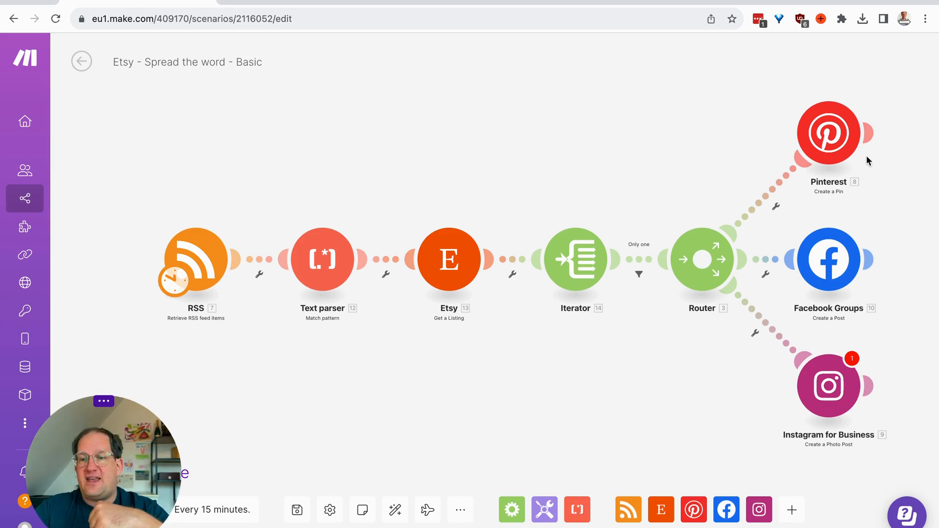
- In the "Etsy - Spread the word - Basic" scenario, examine the Pinterest module's settings and the available media source types
left_click(834, 141)
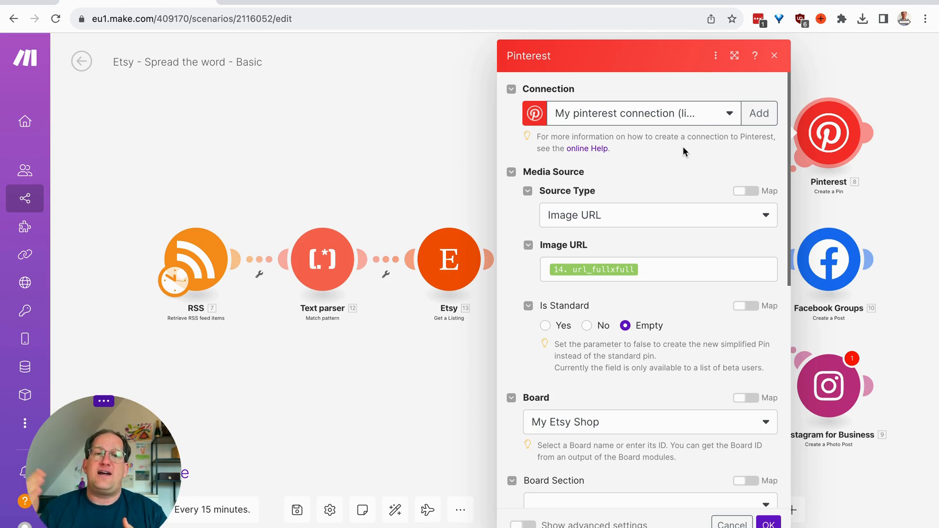
left_click(677, 218)
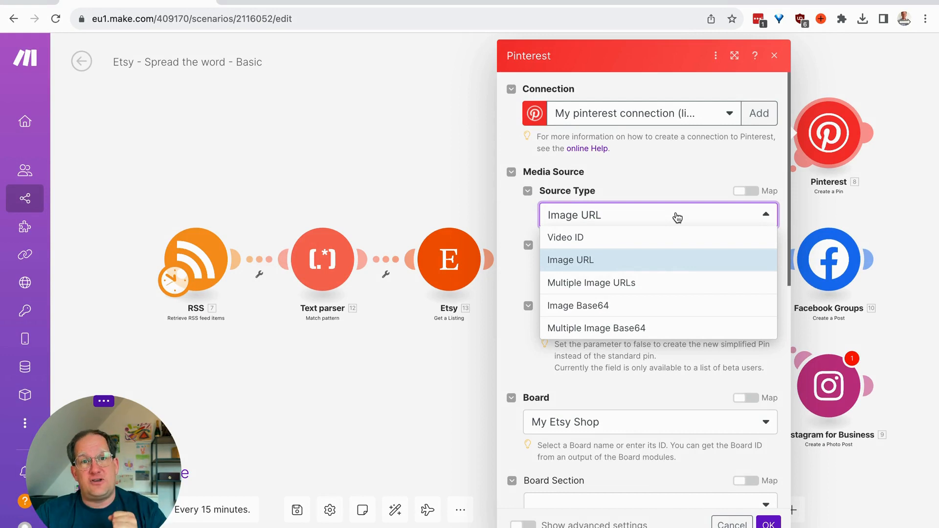
left_click(677, 180)
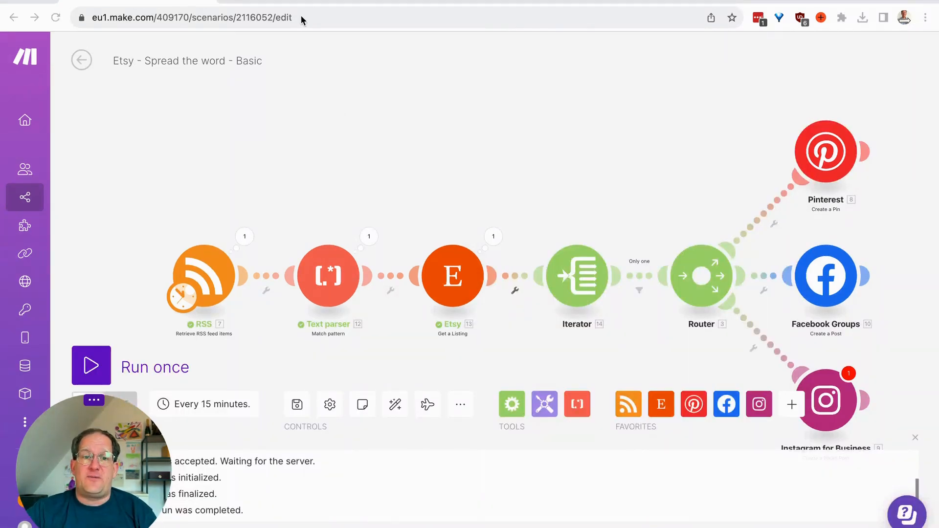
- Examine the shop's RSS feed for the first item's link and the listing ID inside it, and return to the scenario
left_click(301, 3)
scroll(195, 107, "down", 2)
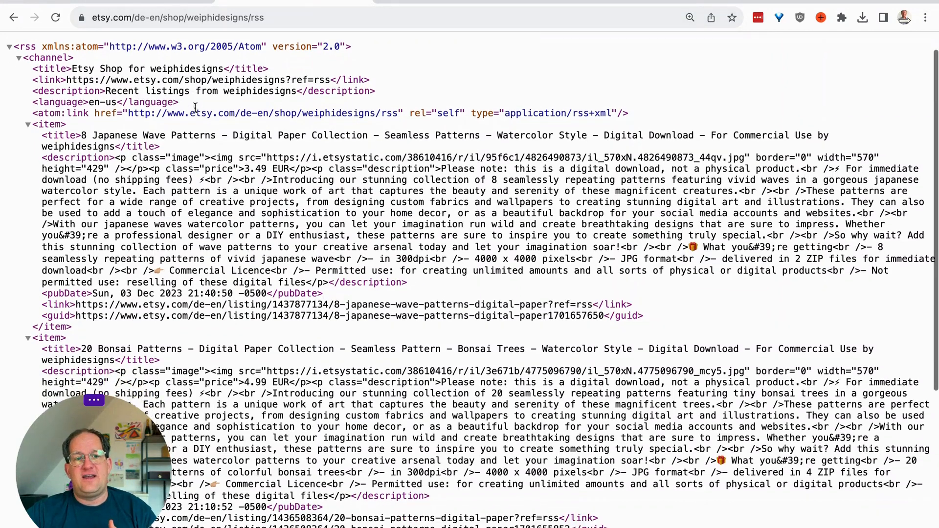
scroll(182, 125, "down", 1)
scroll(182, 126, "down", 1)
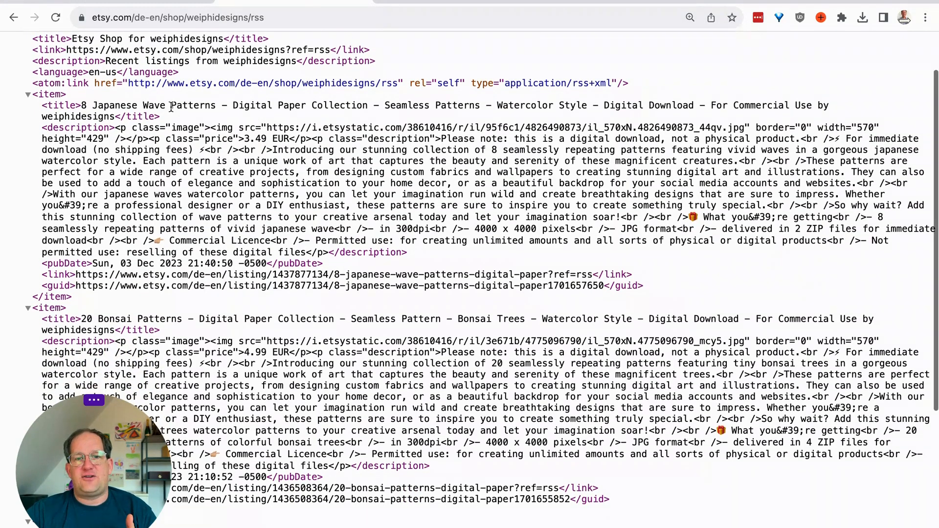
triple_click(48, 275)
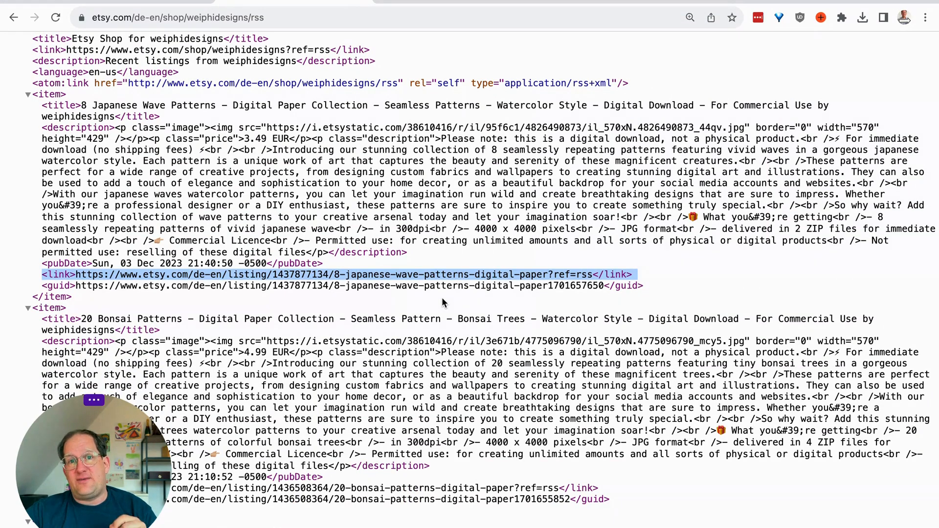
double_click(325, 275)
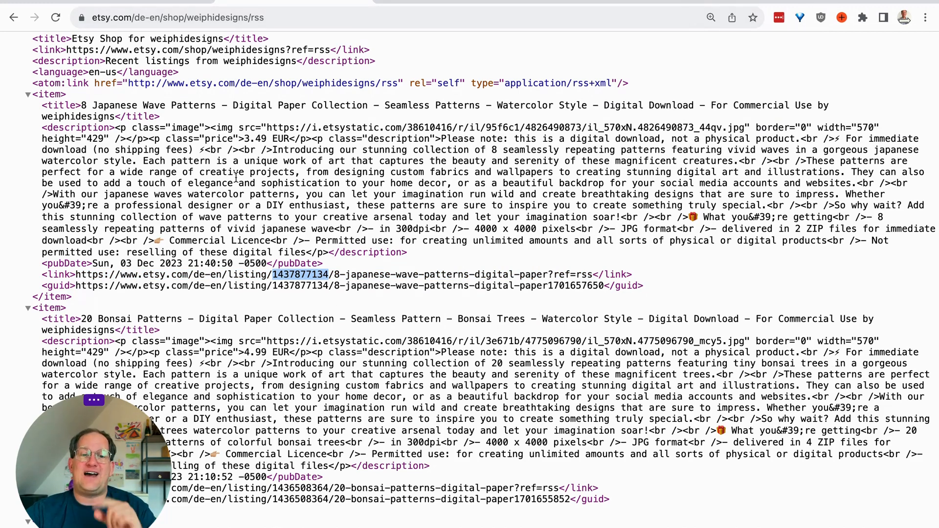
left_click(157, 2)
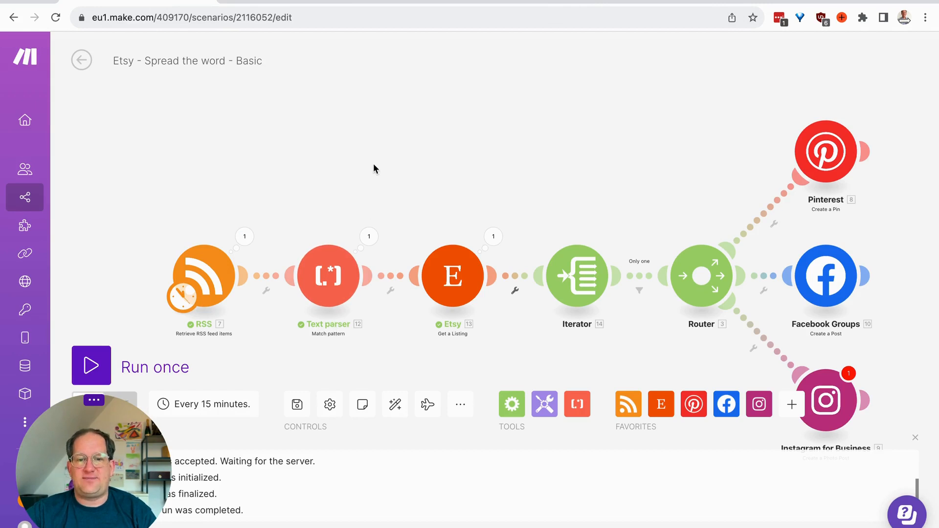
- Review the Text parser module's regular expression pattern, match options and the RSS URL mapped as its text
left_click(328, 276)
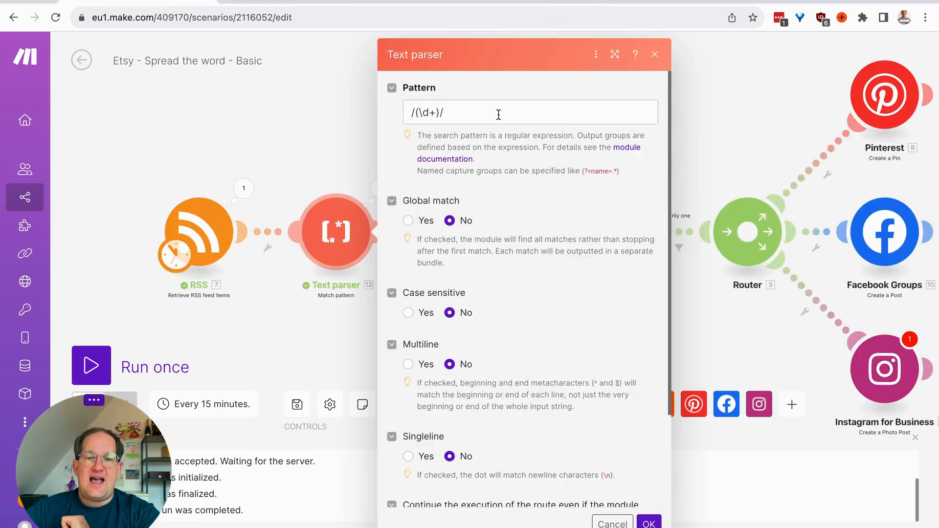
left_click(498, 114)
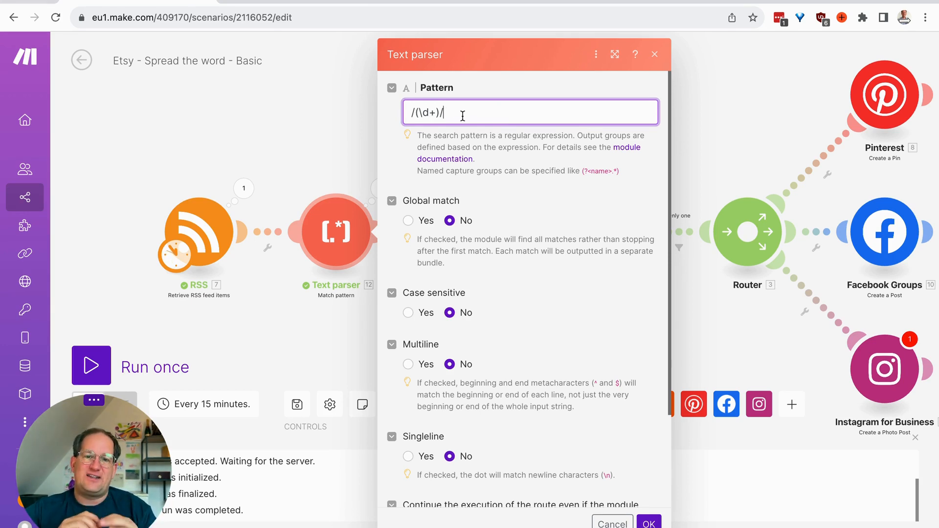
scroll(469, 293, "down", 3)
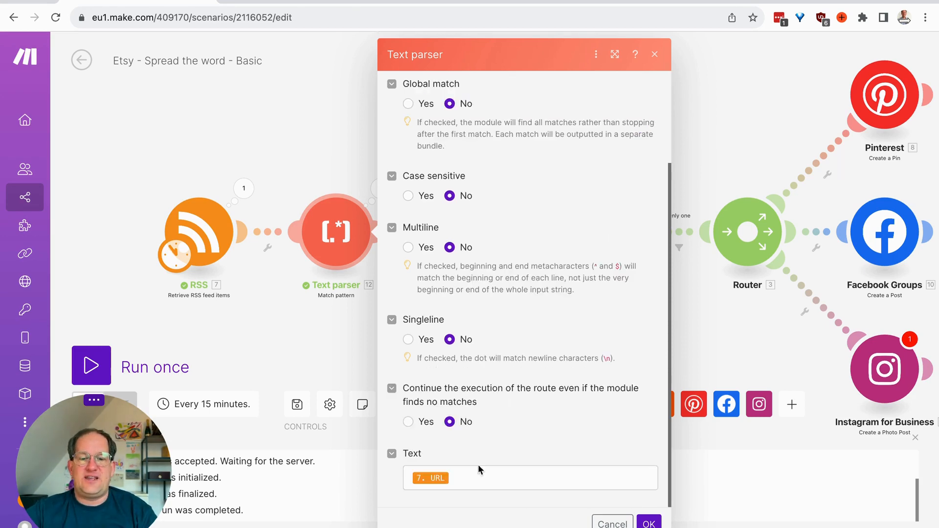
left_click(462, 479)
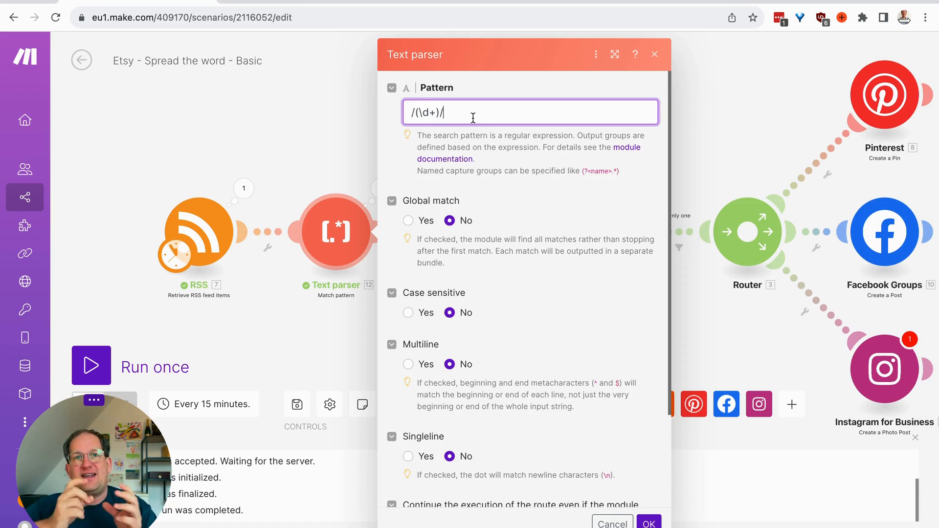
scroll(473, 118, "down", 2)
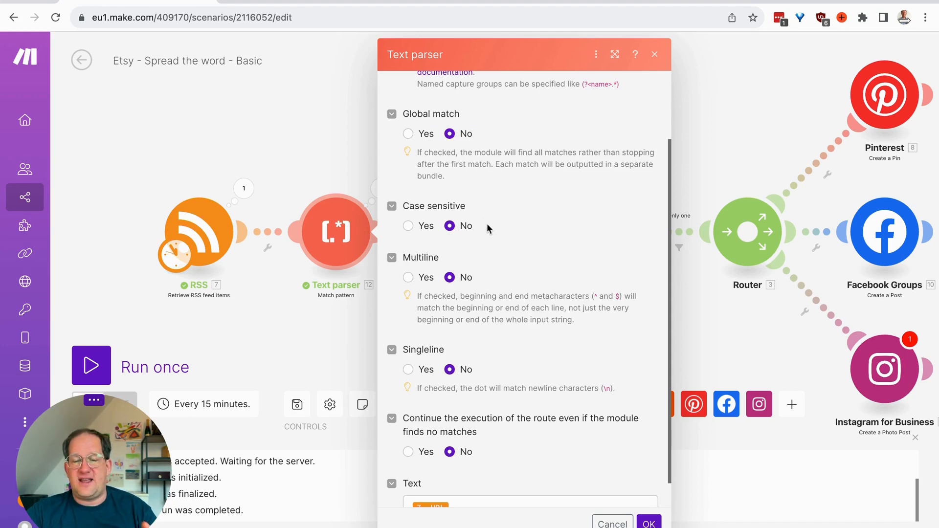
scroll(497, 277, "down", 1)
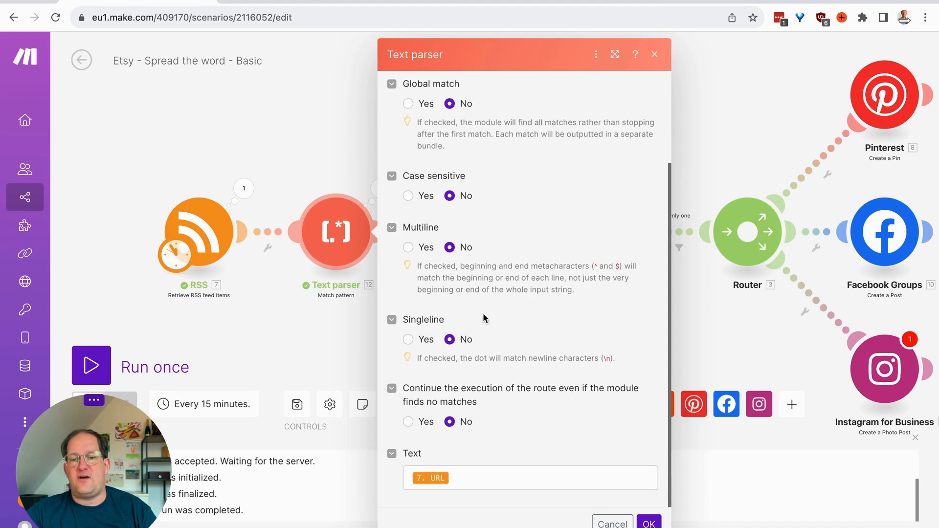
left_click(648, 523)
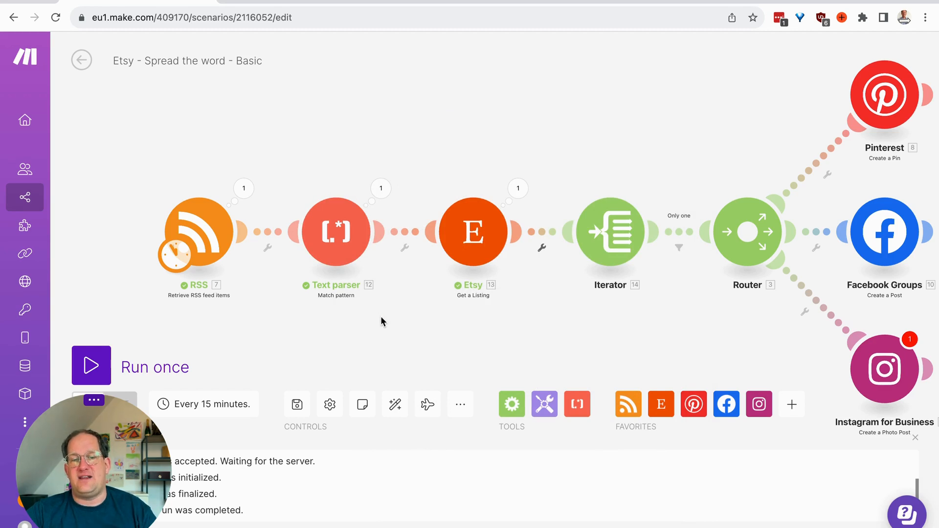
- Inspect the Text parser's last run, comparing the listing URL it received with the ID it extracted
left_click(381, 189)
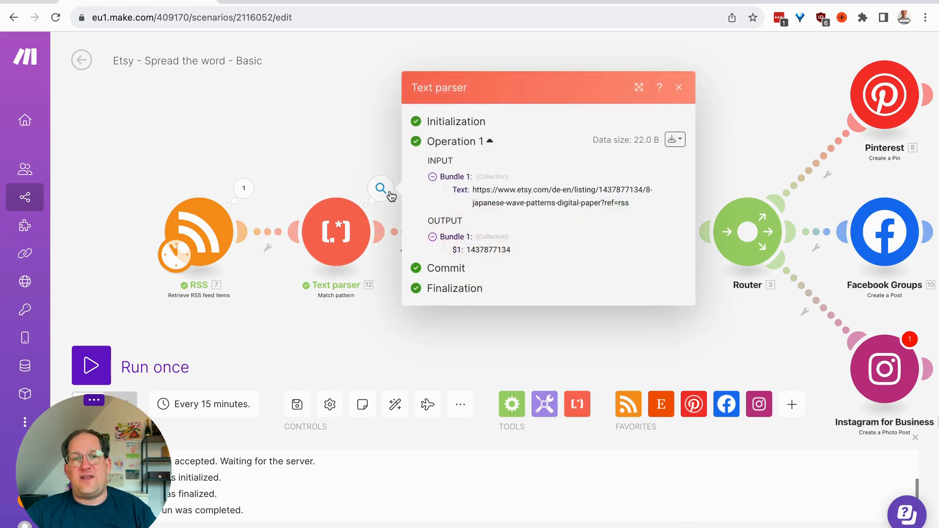
triple_click(476, 205)
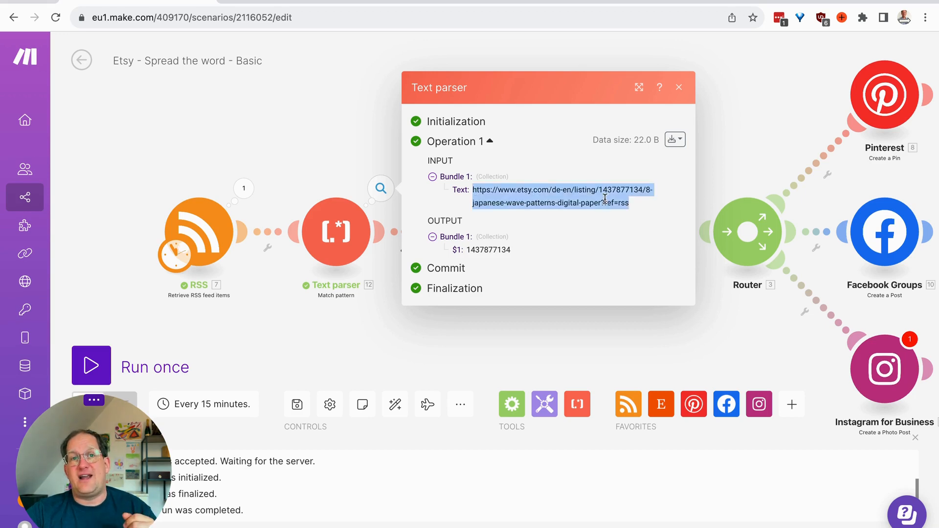
double_click(491, 249)
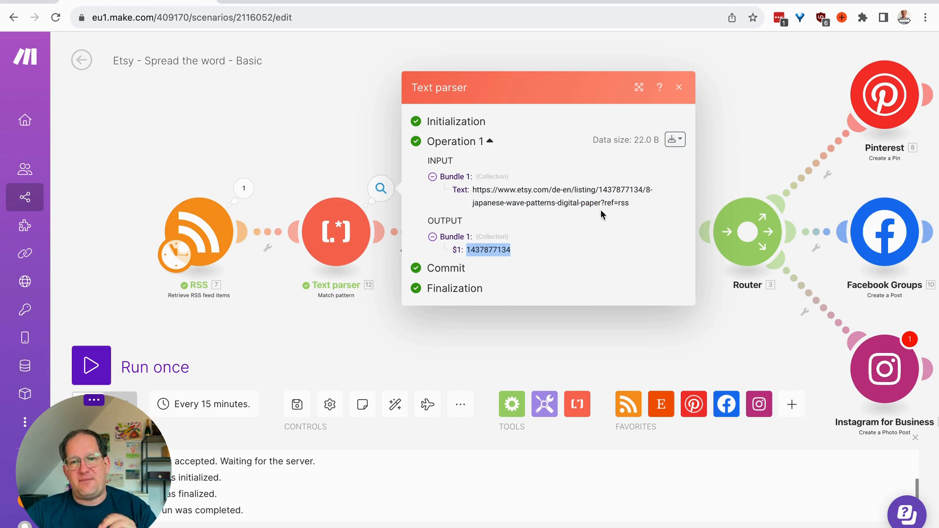
left_click(564, 58)
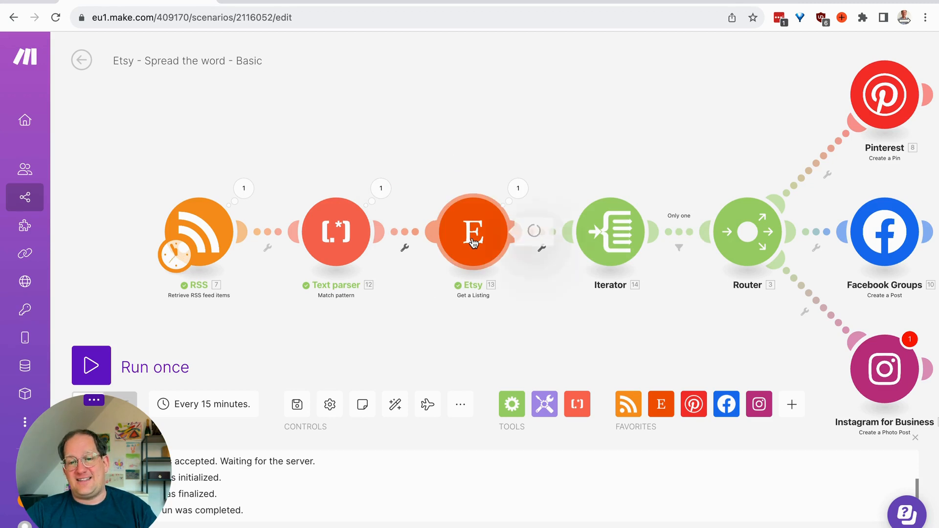
- Review the Etsy module's mapped listing ID and examine the listing fields its last run returned, including the description
left_click(473, 242)
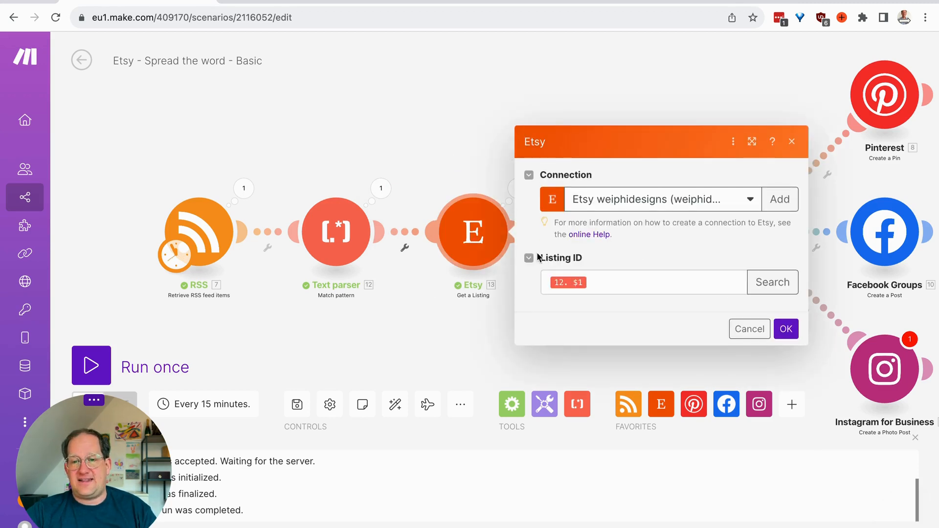
left_click(672, 282)
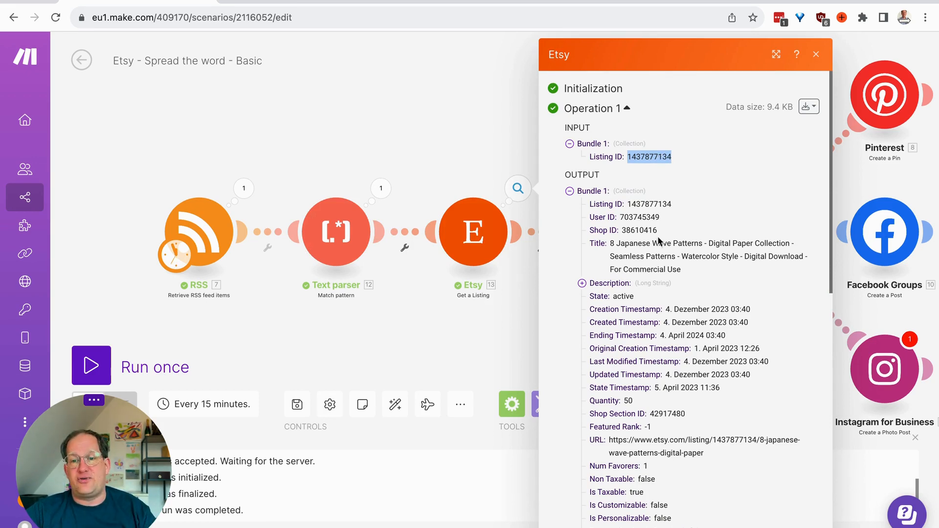
scroll(658, 218, "down", 1)
scroll(666, 208, "down", 1)
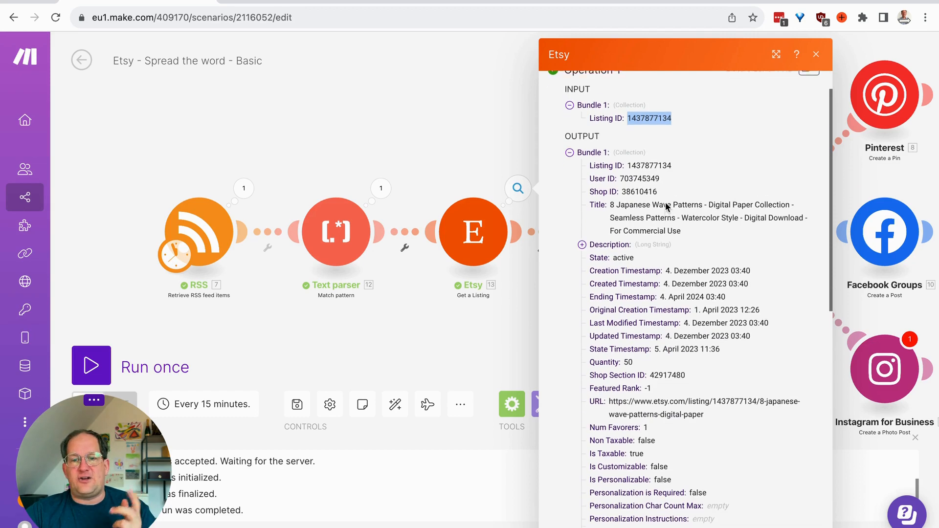
scroll(594, 195, "down", 2)
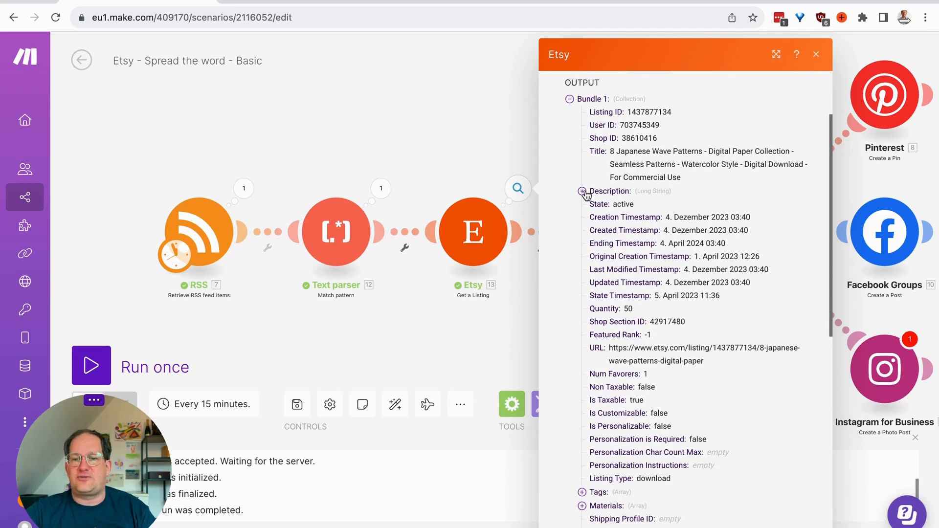
left_click(583, 192)
left_click(583, 192)
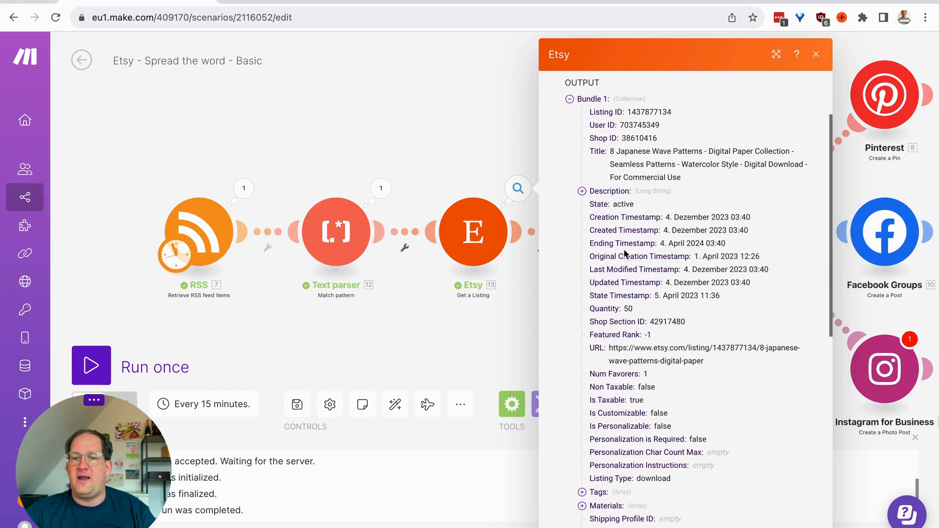
scroll(631, 234, "down", 5)
scroll(669, 215, "down", 8)
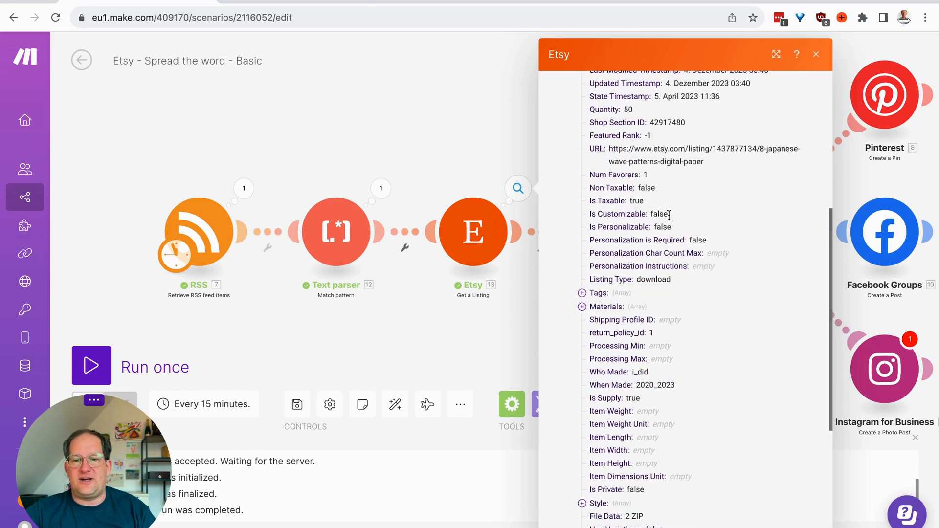
scroll(662, 290, "down", 3)
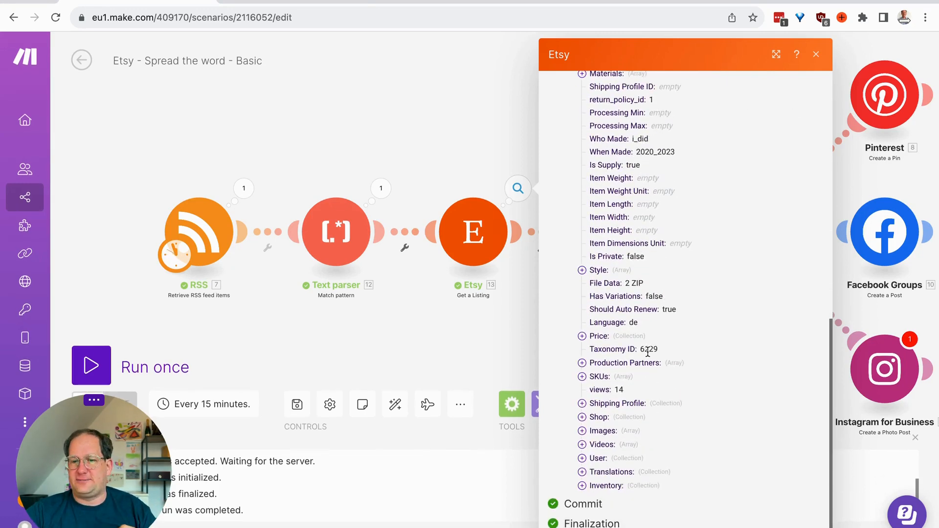
- Expand the Images array in the Etsy module's output and examine the first image's details
left_click(584, 431)
scroll(615, 447, "down", 2)
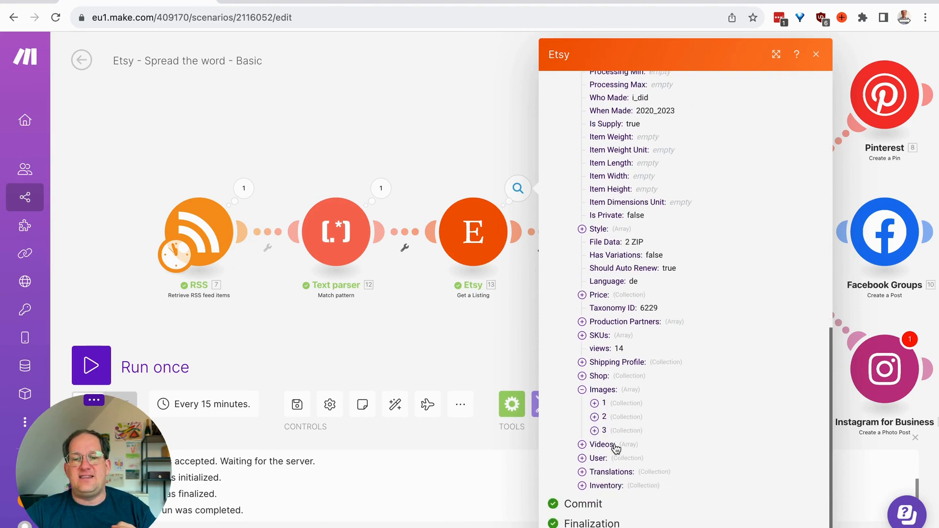
left_click(594, 402)
scroll(603, 351, "down", 5)
scroll(603, 351, "up", 5)
left_click(604, 404)
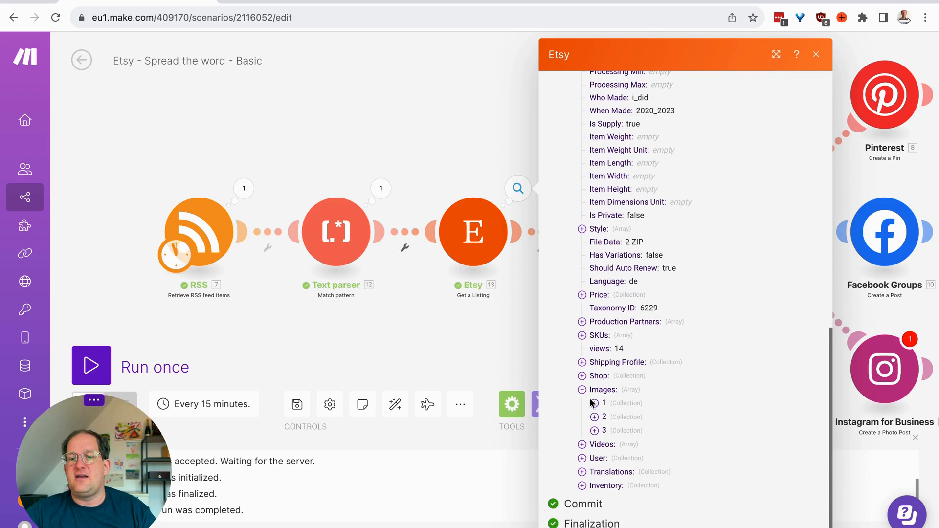
left_click(602, 405)
scroll(674, 186, "down", 8)
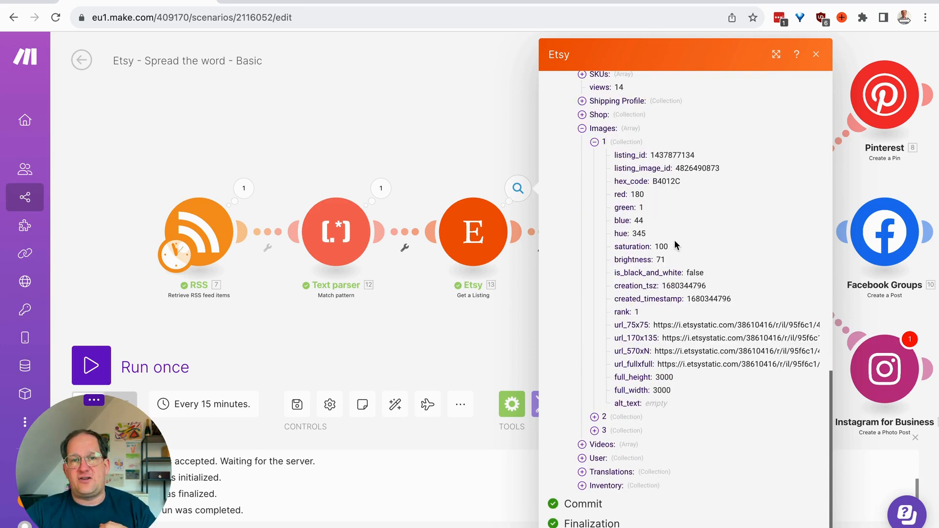
- View the first image at its url_fullxfull address in a new tab, return to the scenario and close the Etsy output
triple_click(676, 368)
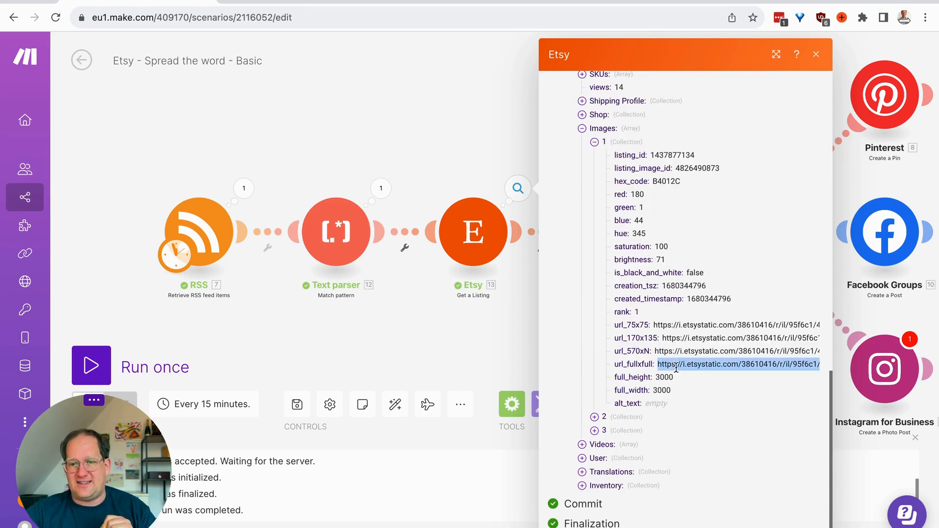
key("super+c")
left_click(391, 2)
key("super+v")
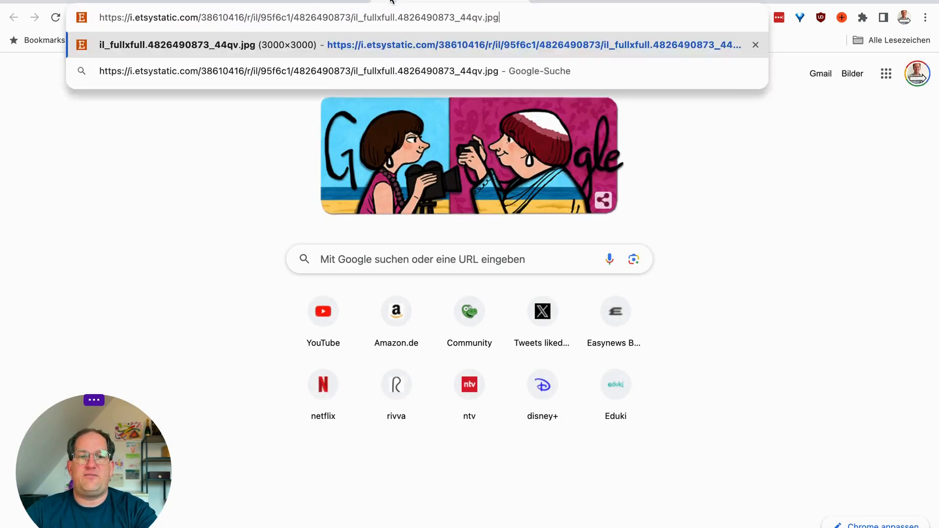
key("Return")
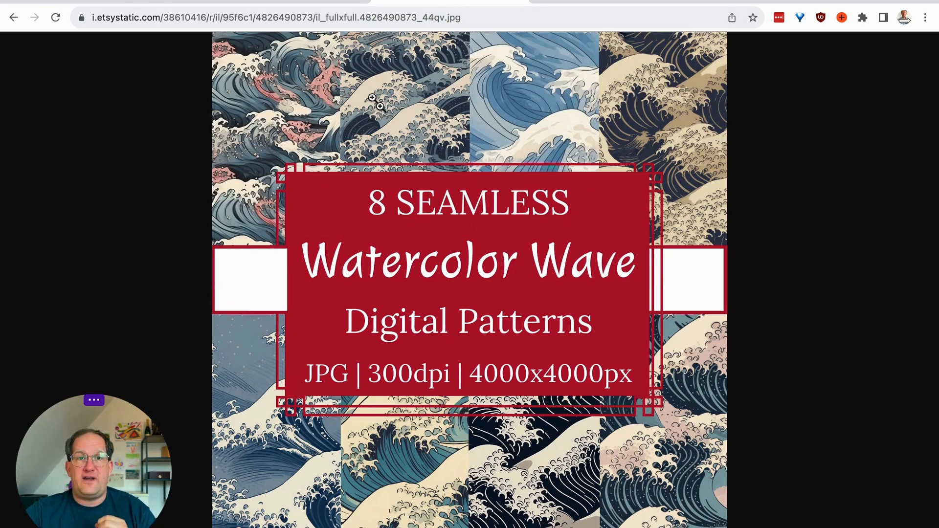
left_click(168, 1)
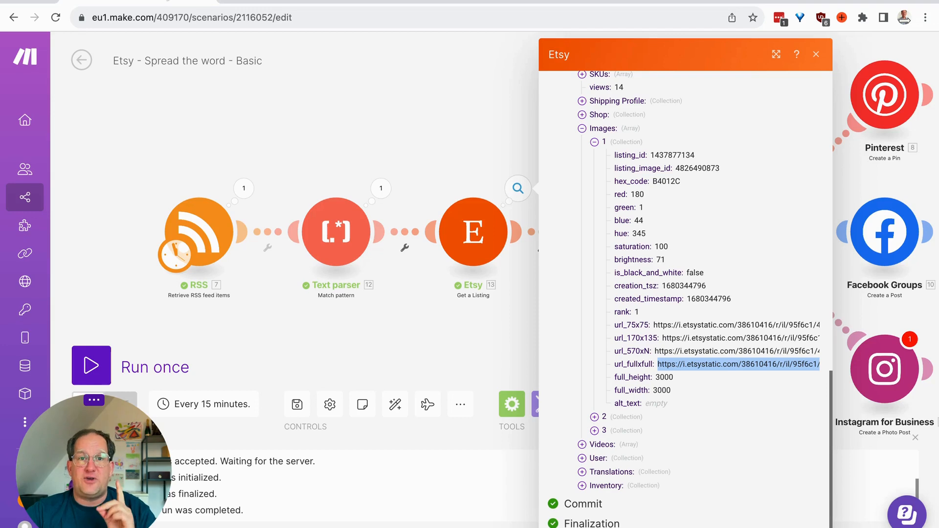
left_click(815, 54)
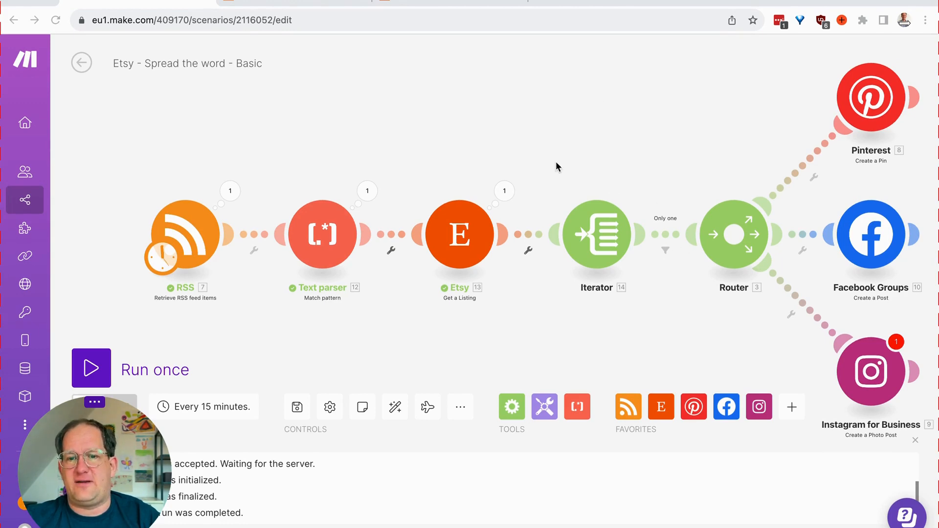
- Compare the Images array in the Etsy module's output with the array mapped in the Iterator
left_click(506, 194)
left_click(507, 194)
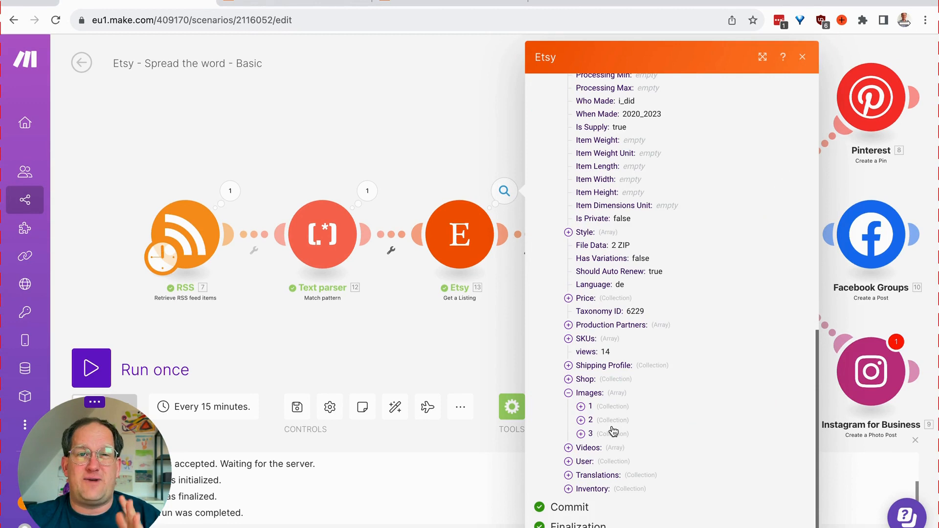
left_click(652, 37)
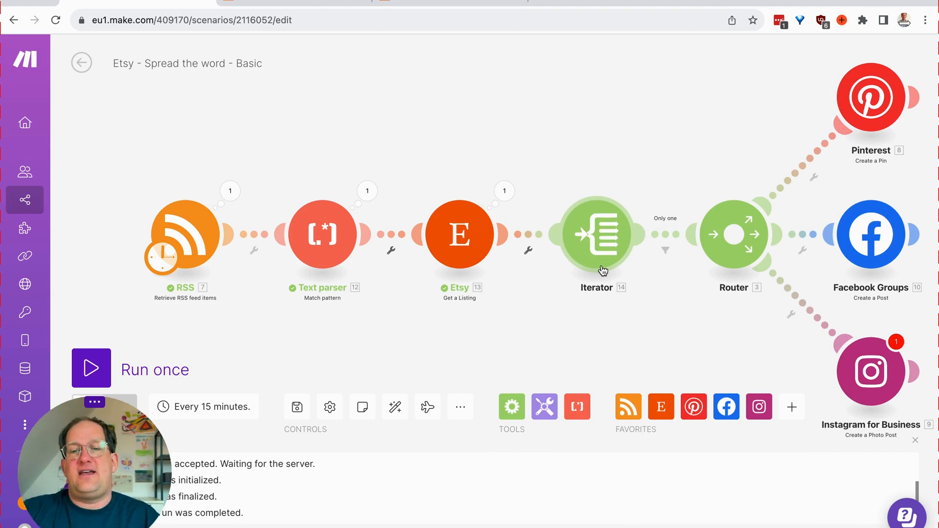
left_click(592, 243)
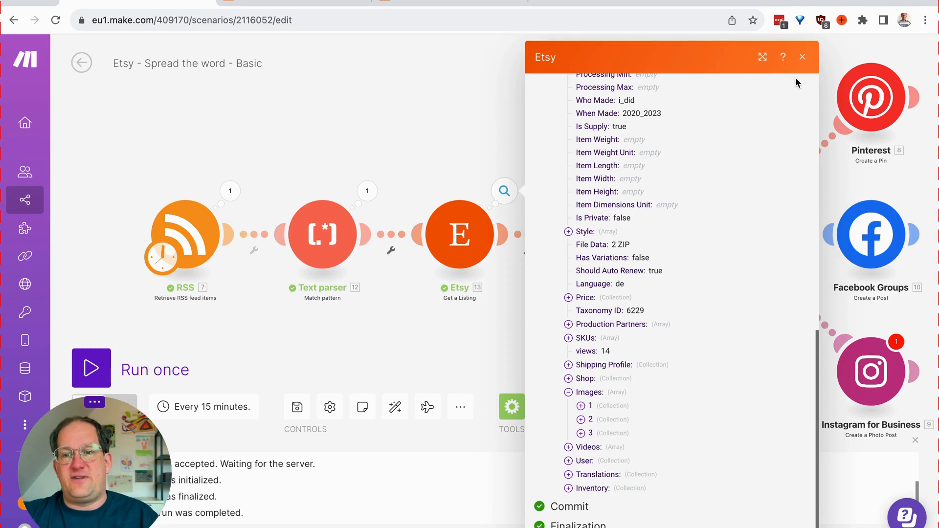
left_click(801, 56)
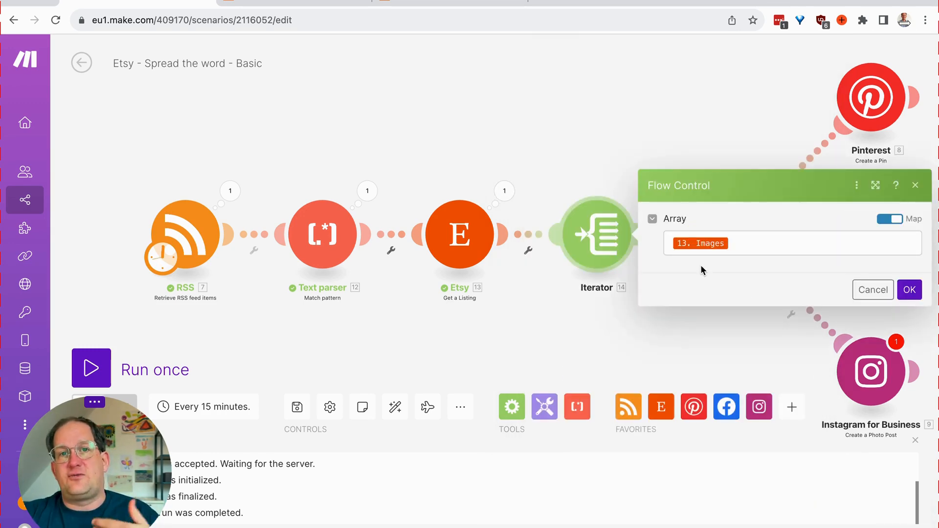
left_click(915, 185)
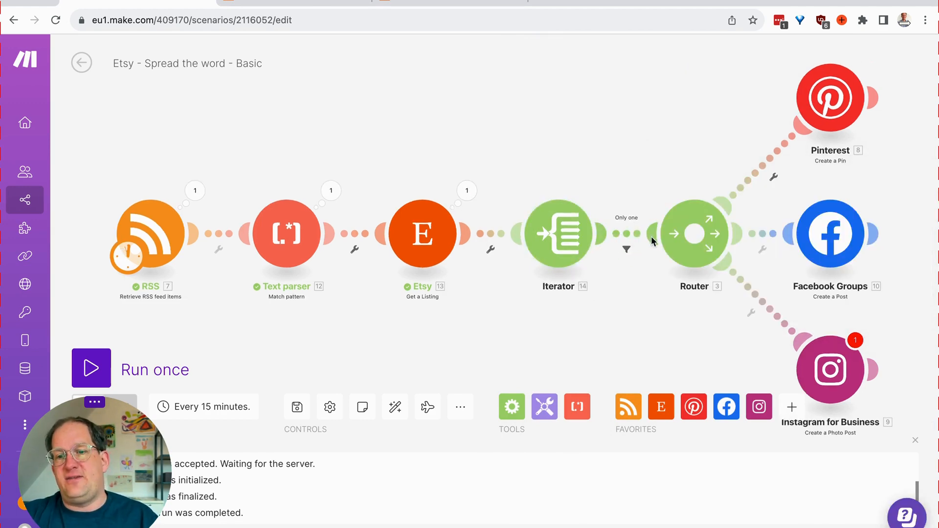
- Review the "Only one" filter's condition between the Iterator and Router, and the Iterator fields available for mapping
left_click(489, 250)
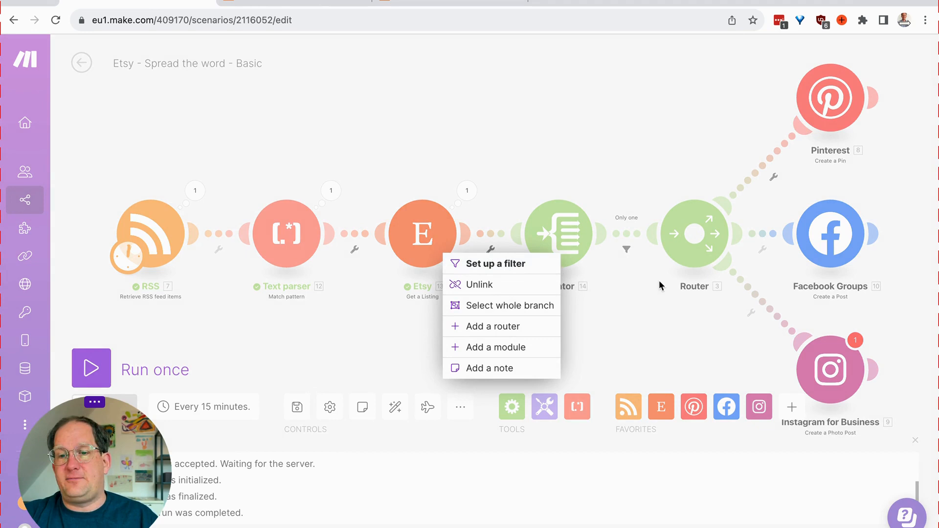
left_click(627, 252)
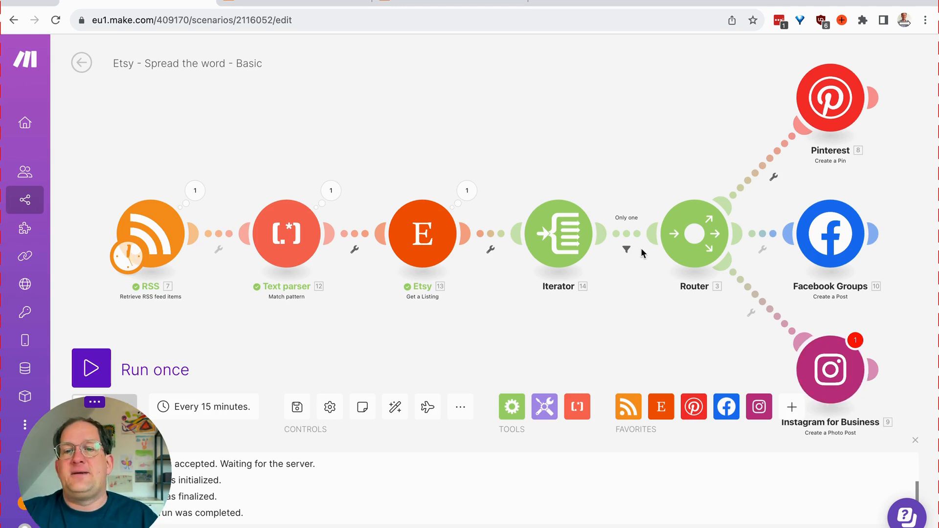
left_click(627, 251)
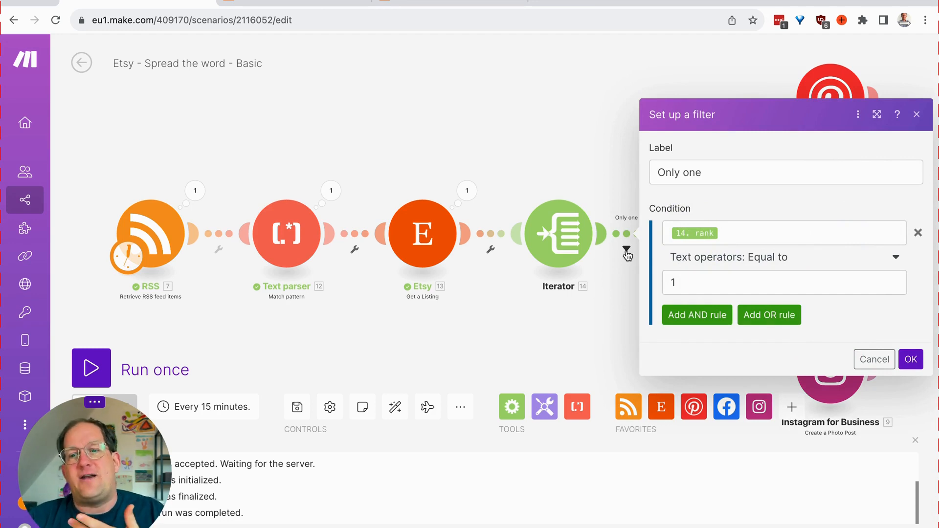
left_click(731, 232)
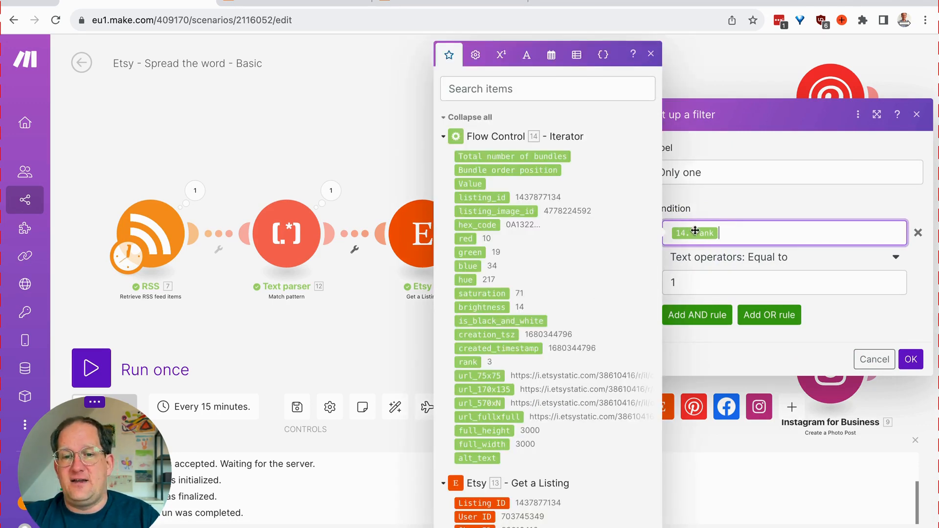
- Check the first image's rank in the Etsy module's output against the "Only one" filter condition, and leave the filter unchanged
left_click(353, 118)
left_click(467, 192)
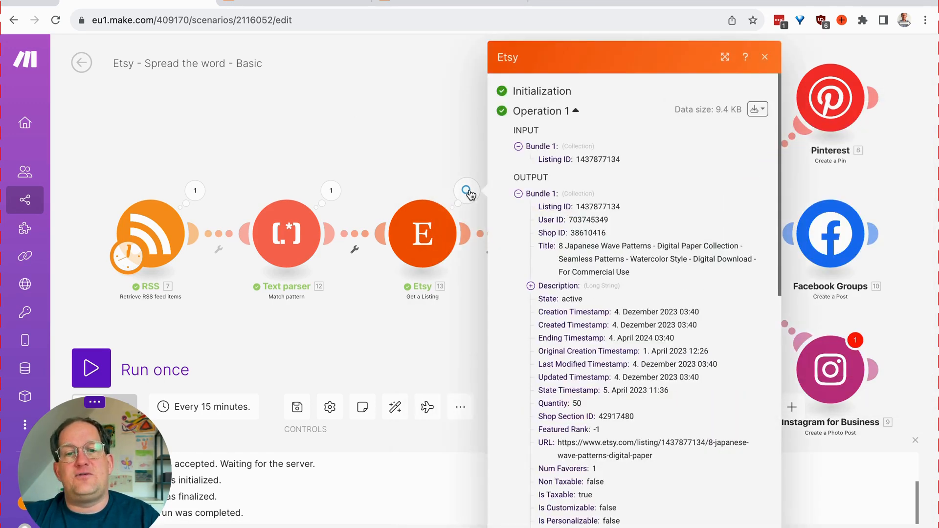
scroll(550, 244, "down", 10)
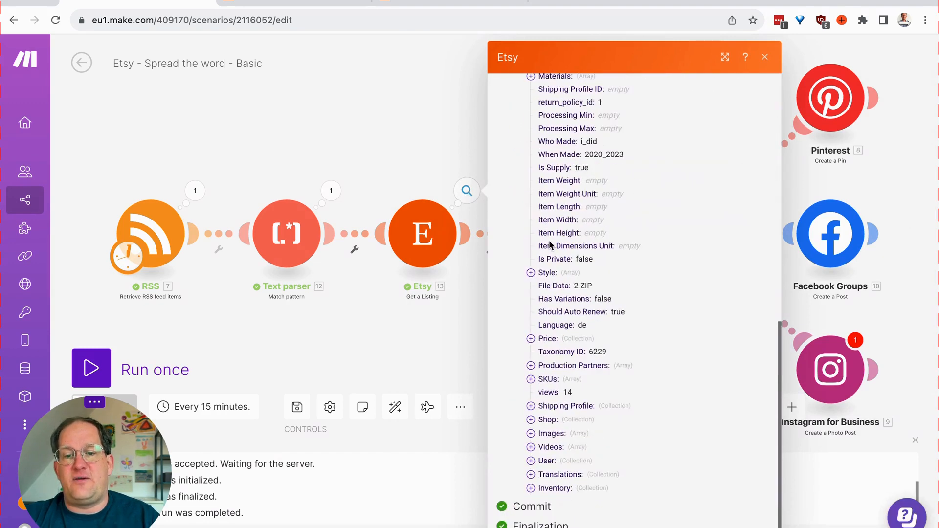
left_click(531, 433)
left_click(543, 448)
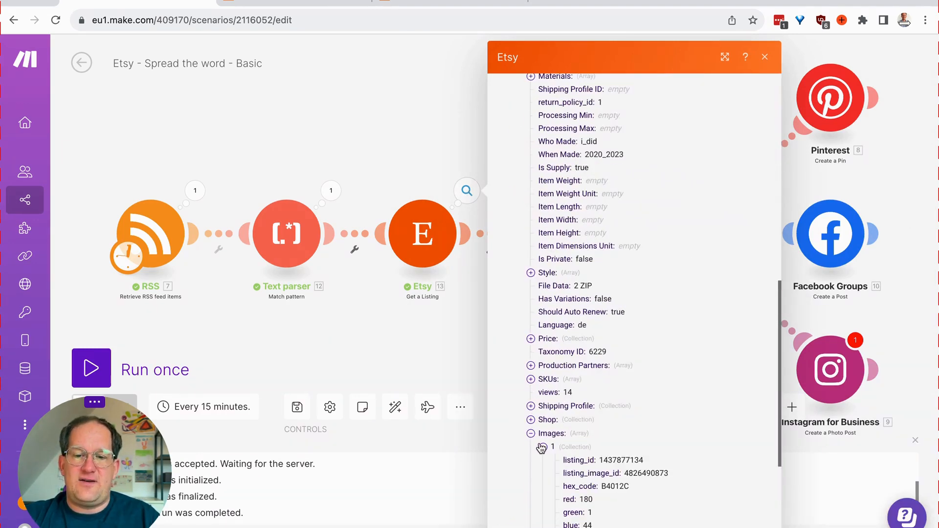
scroll(541, 444, "down", 6)
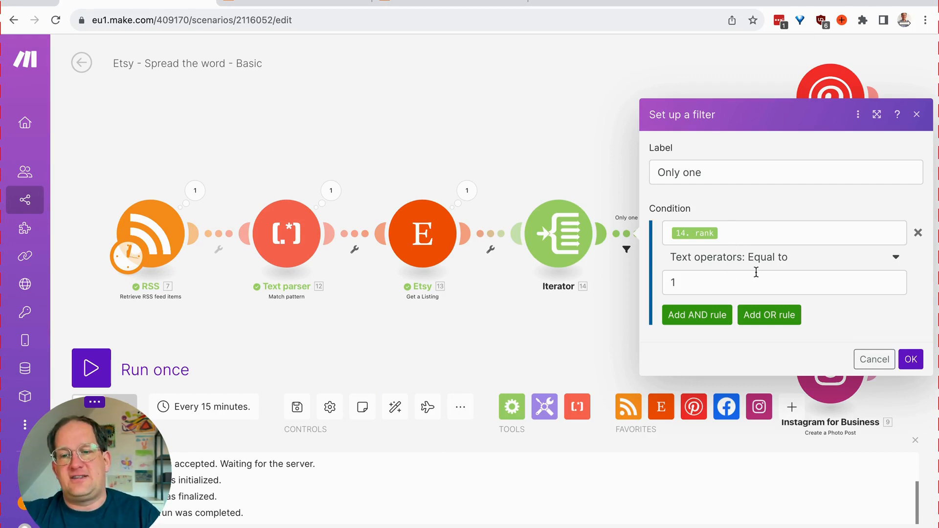
left_click(879, 359)
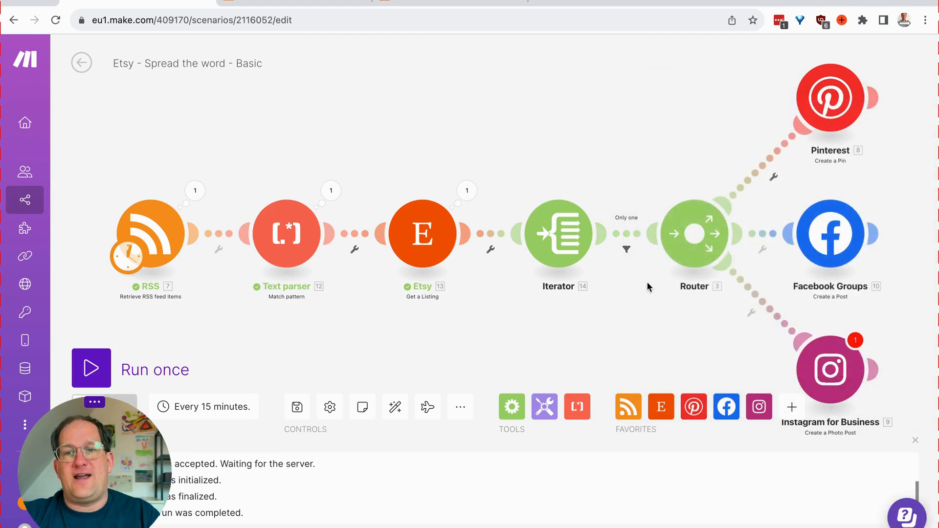
- Try adding another route to the Router, discard it and auto-align the scenario's modules
left_click_drag(648, 287, 521, 271)
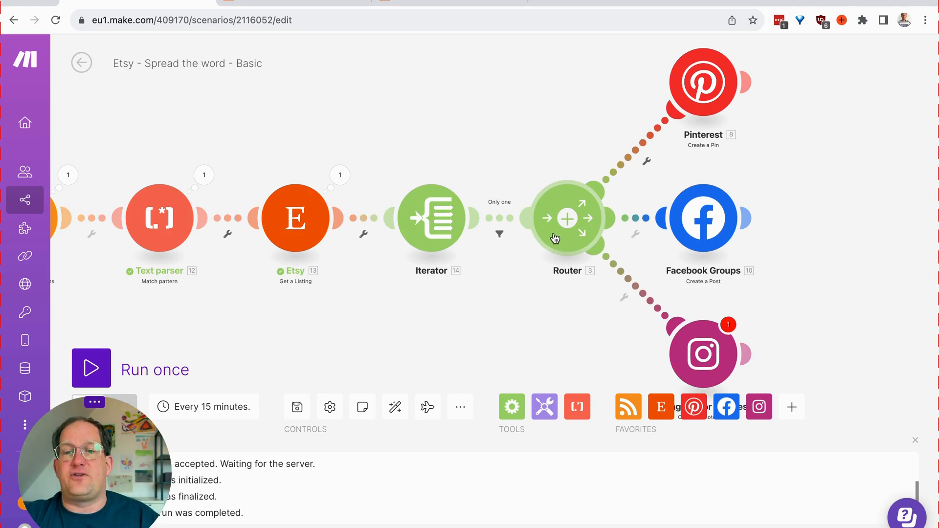
left_click(569, 224)
left_click(567, 275)
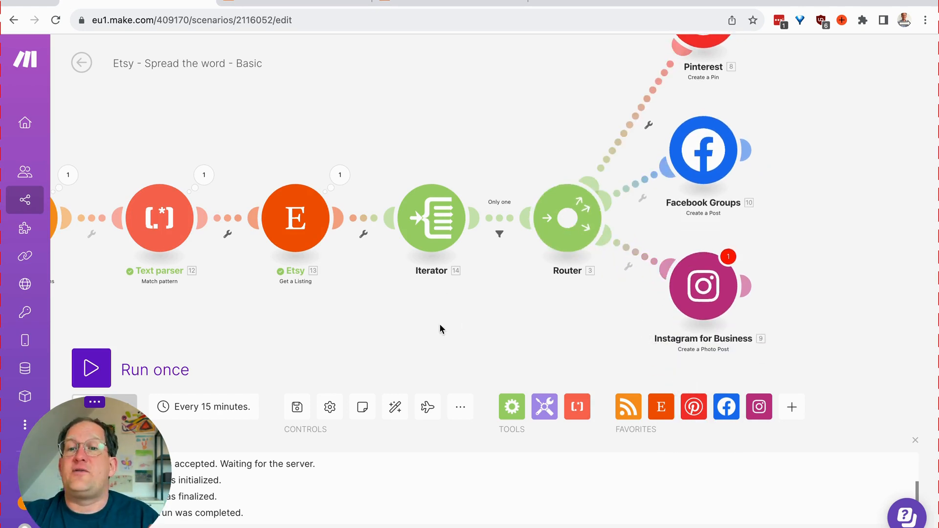
left_click(391, 409)
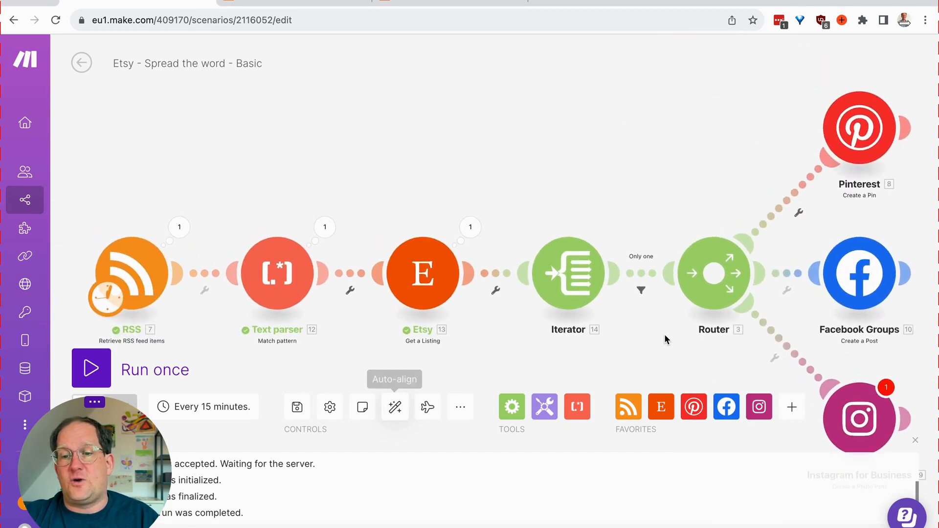
- Review the Pinterest module's connection, its Source Type options and the url_fullxfull value mapped to Image URL
left_click_drag(662, 335, 434, 291)
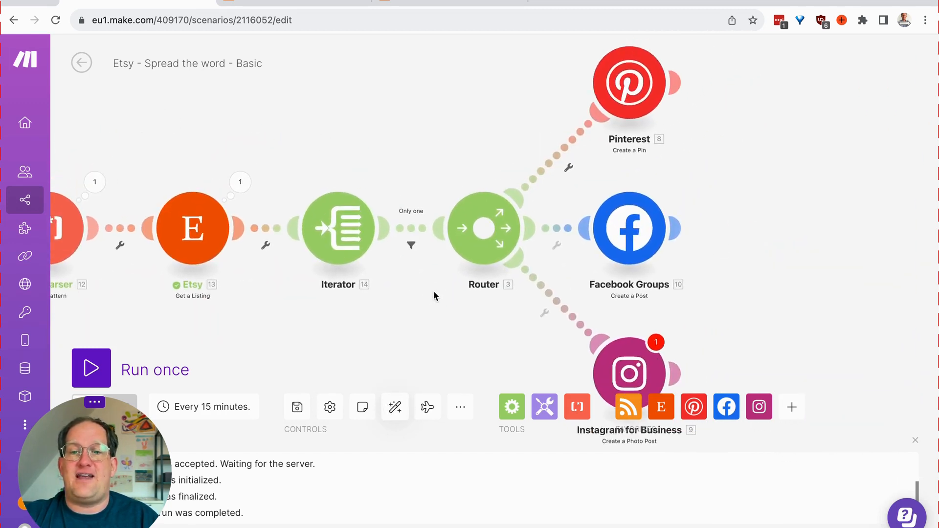
left_click(628, 88)
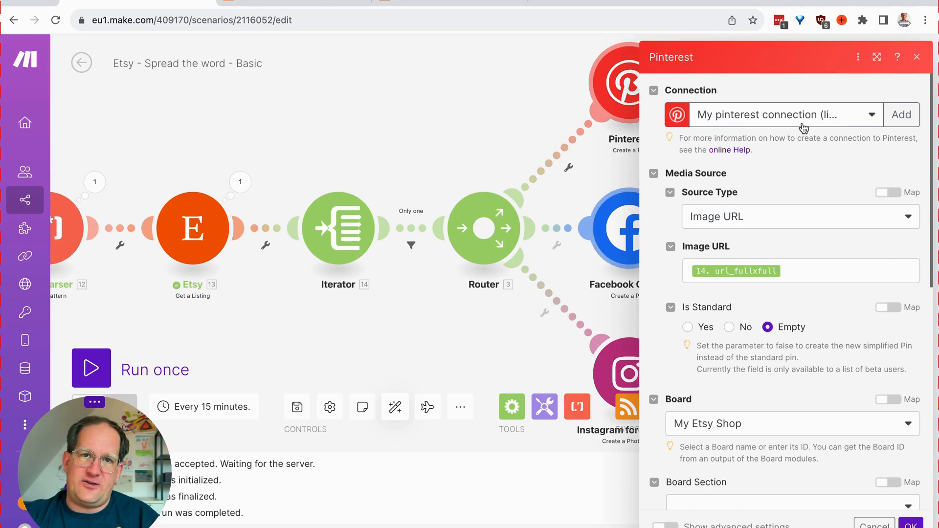
scroll(791, 181, "down", 1)
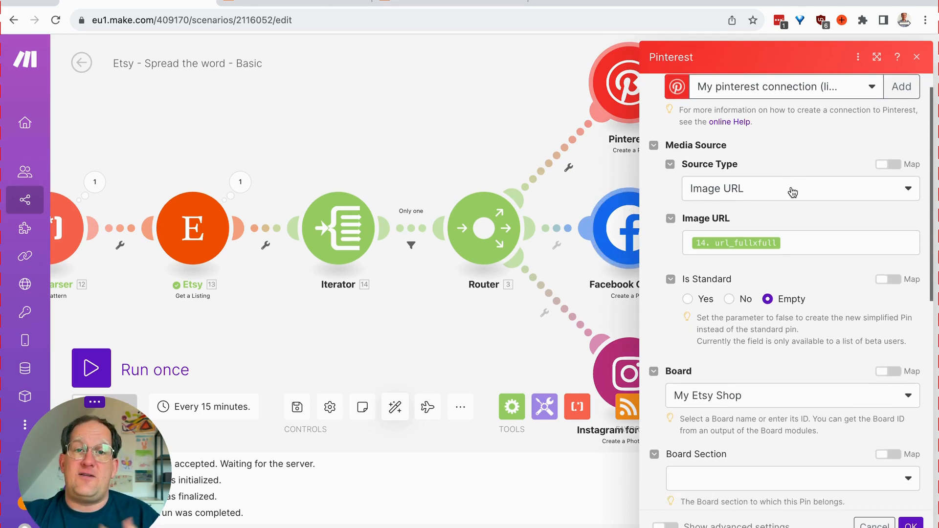
left_click(791, 192)
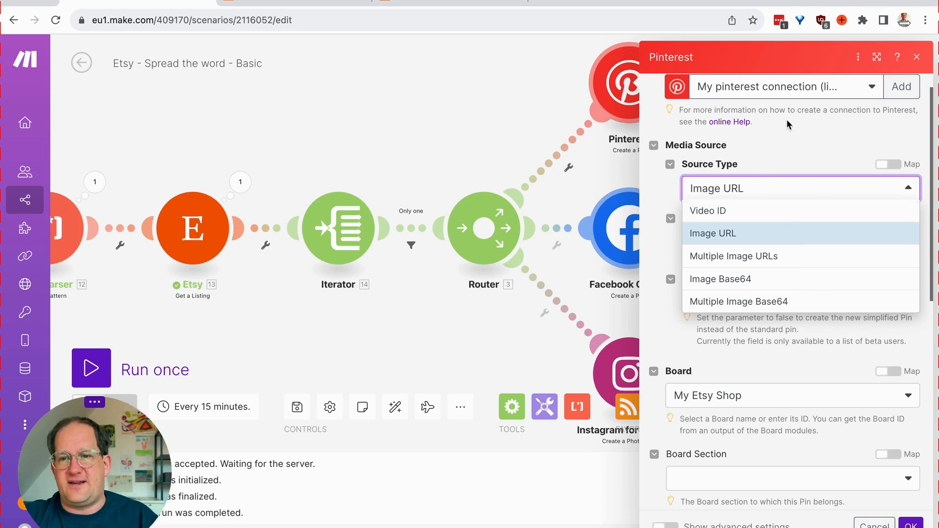
left_click(790, 136)
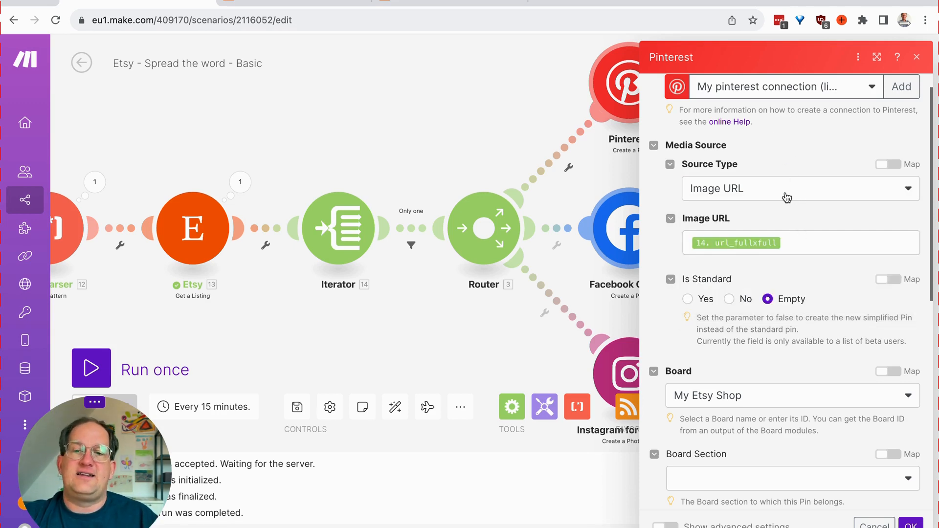
left_click(807, 242)
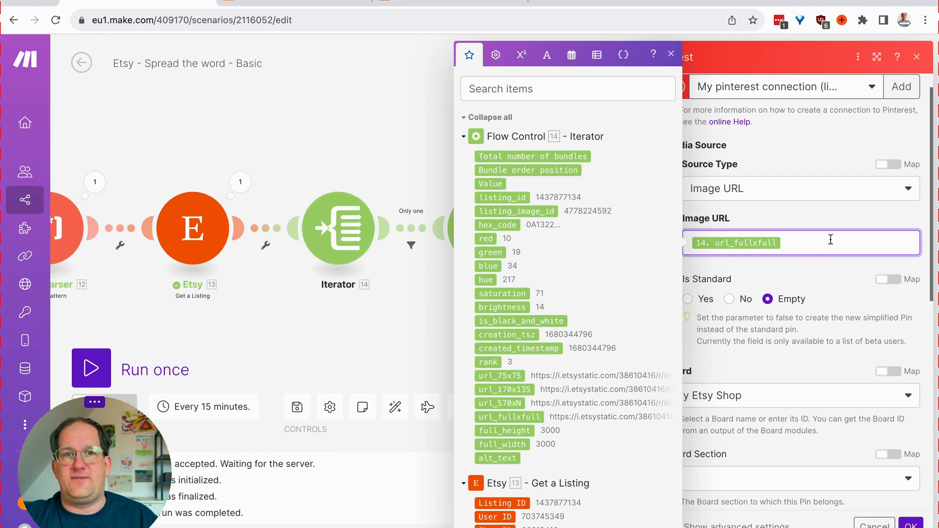
left_click(830, 219)
scroll(771, 309, "down", 1)
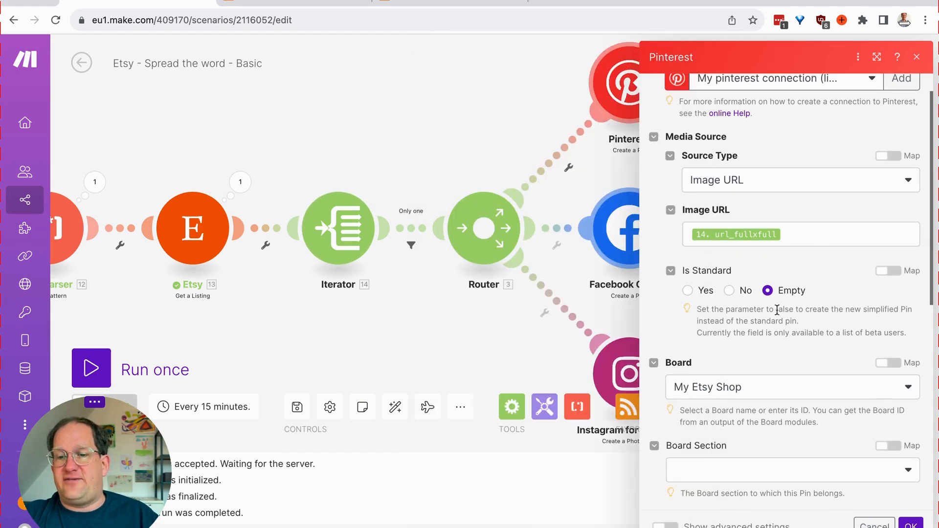
- Select My Etsy Shop as the board for the Pinterest pin
scroll(772, 309, "down", 5)
left_click(830, 176)
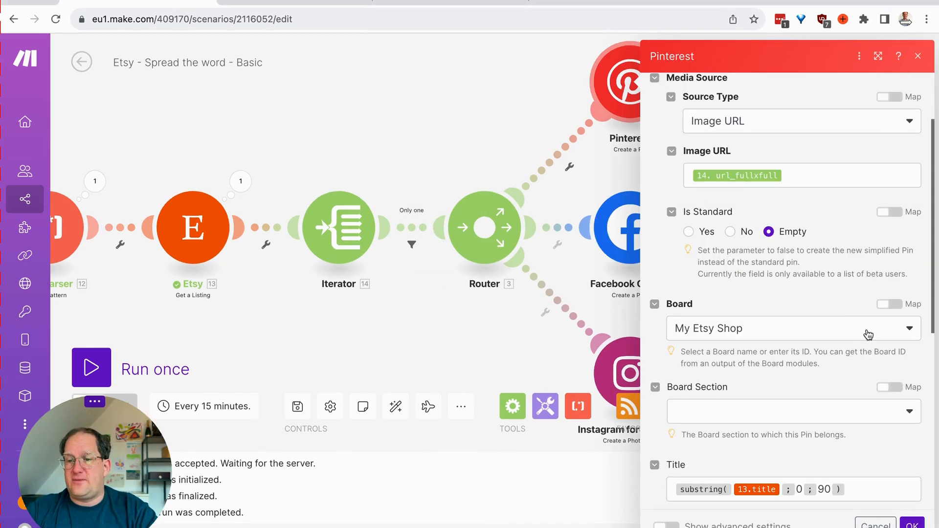
left_click(846, 327)
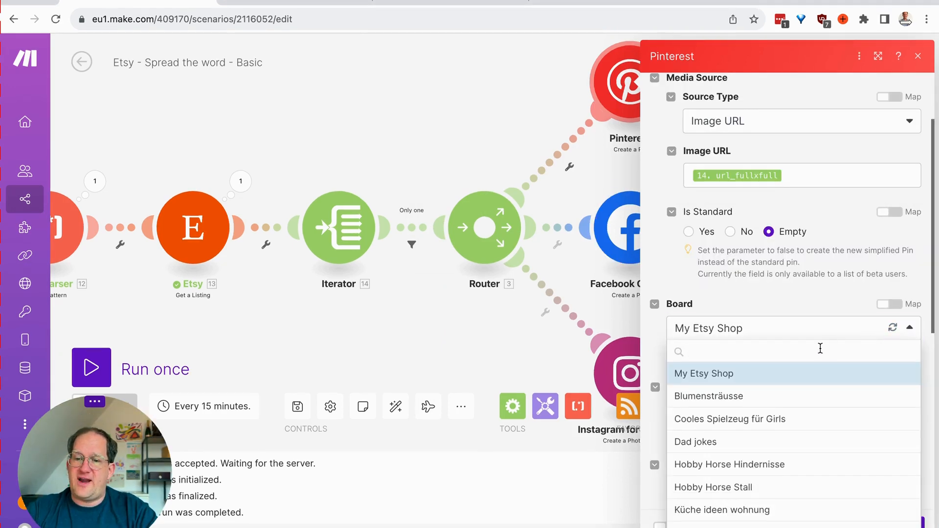
left_click(803, 374)
scroll(876, 265, "down", 5)
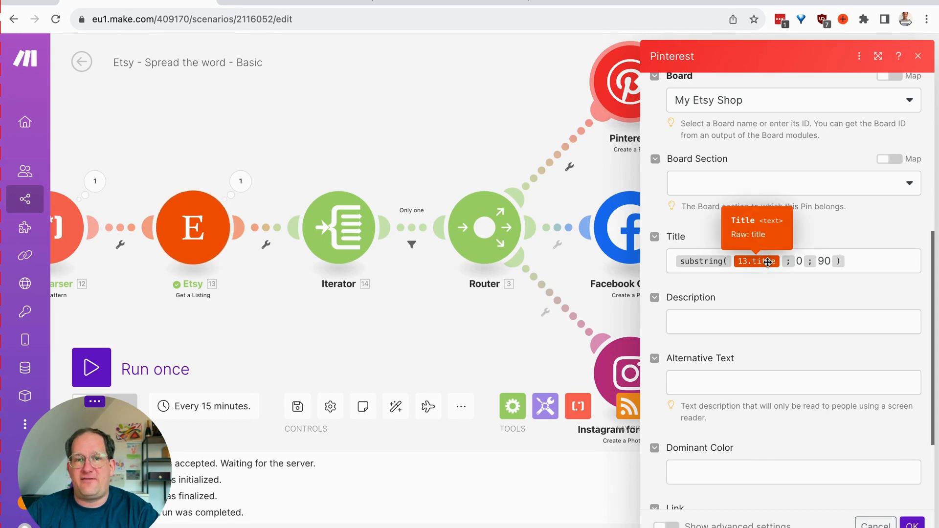
- Check the substring formula in the pin's Title field against the substring function's description among the text functions
left_click(875, 259)
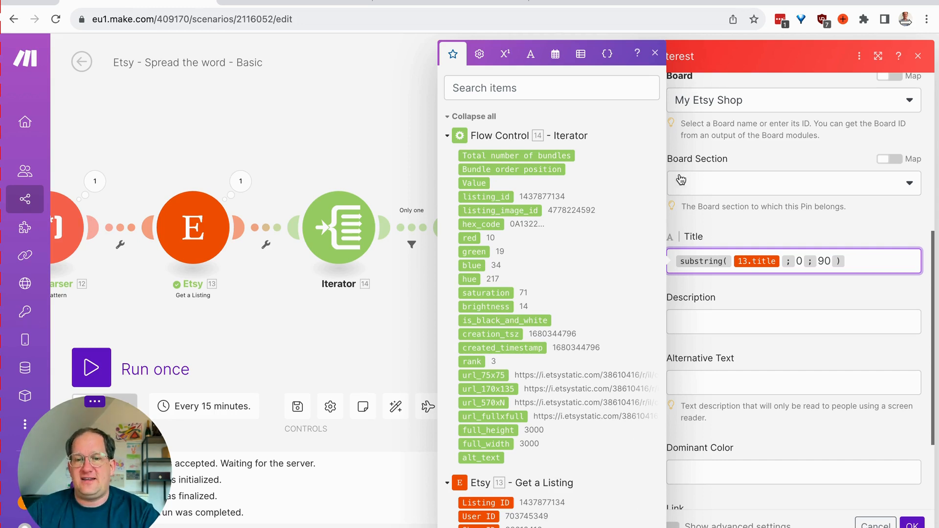
left_click(530, 63)
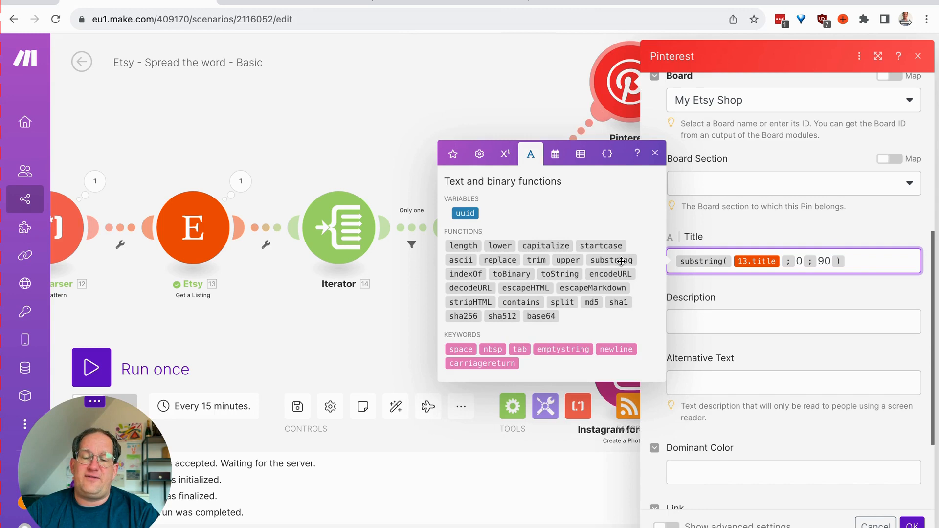
mouse_move(620, 261)
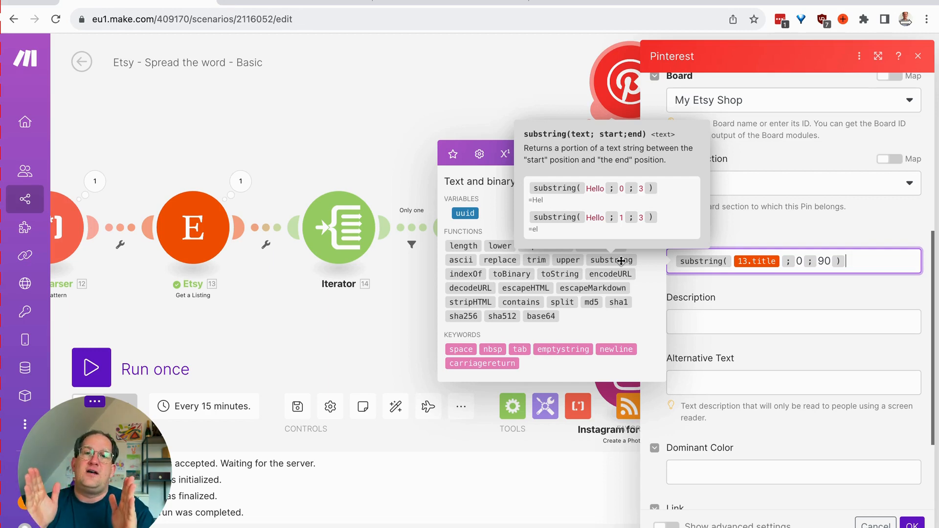
- Review the Etsy URL mapped to the pin's Link field and the available Etsy listing fields, and close the Pinterest settings
scroll(761, 386, "down", 3)
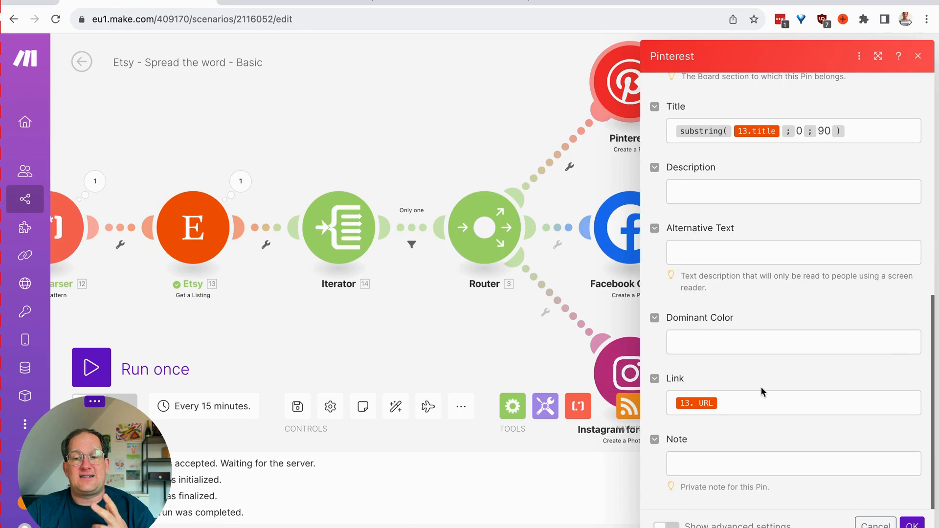
left_click(756, 400)
scroll(562, 381, "down", 5)
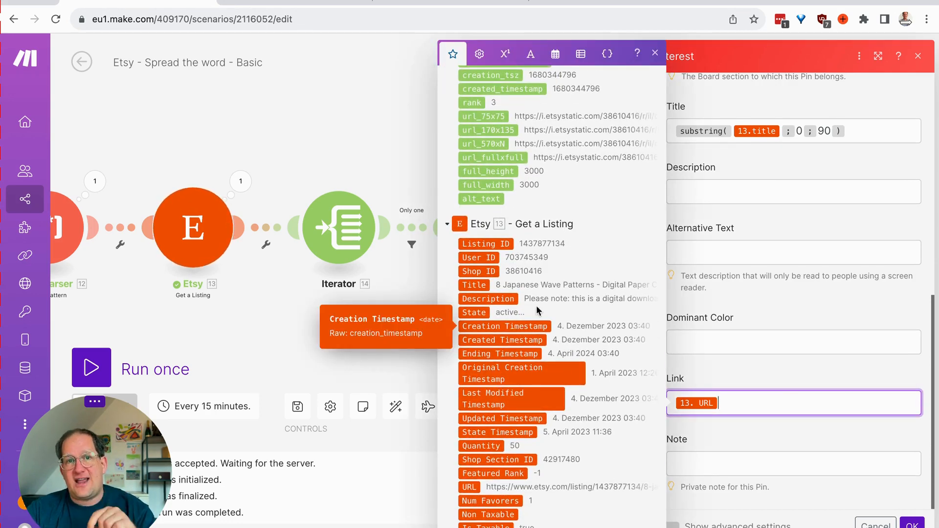
left_click(753, 313)
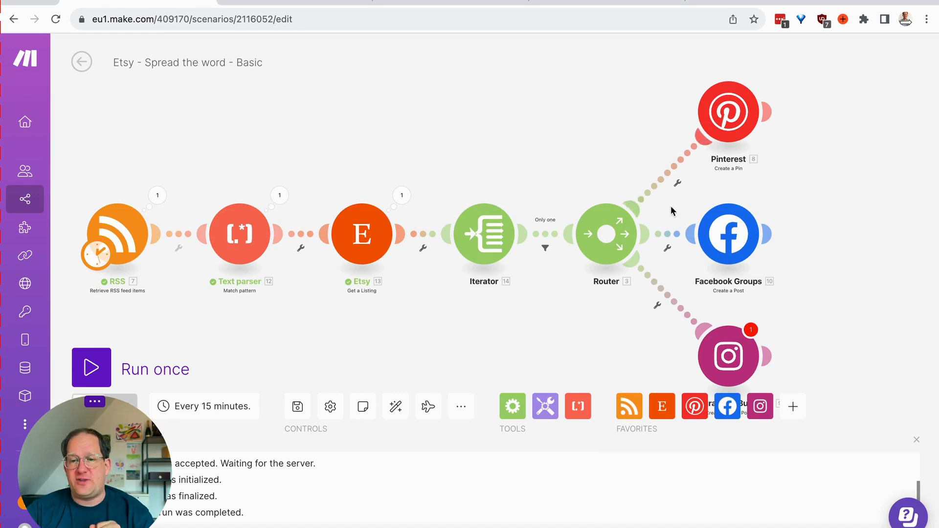
- Unlink the Facebook Groups and Instagram for Business modules from the Router, and run the scenario once
right_click(669, 238)
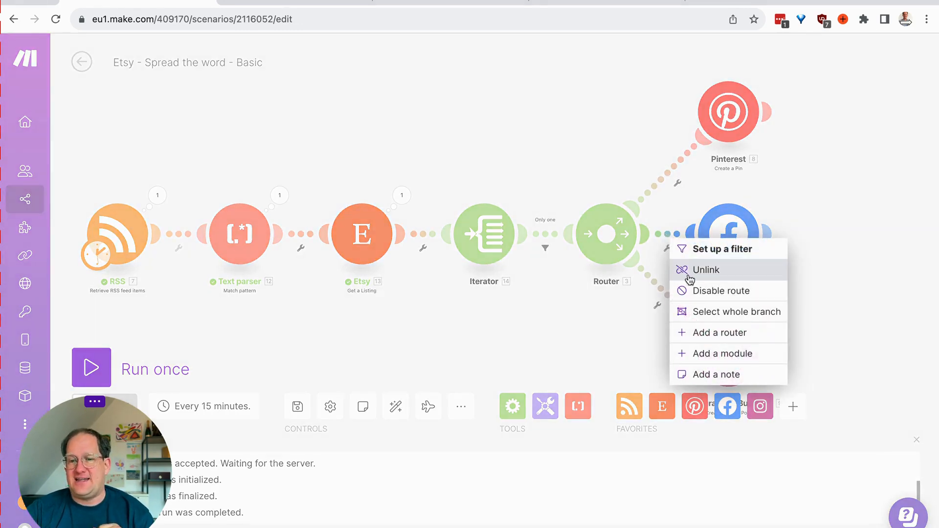
left_click(682, 272)
right_click(669, 301)
left_click(689, 330)
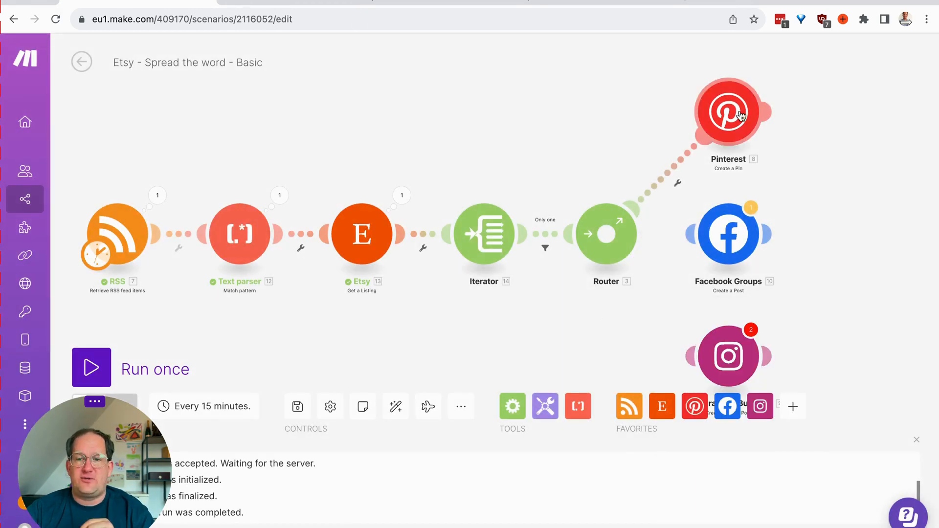
left_click(91, 367)
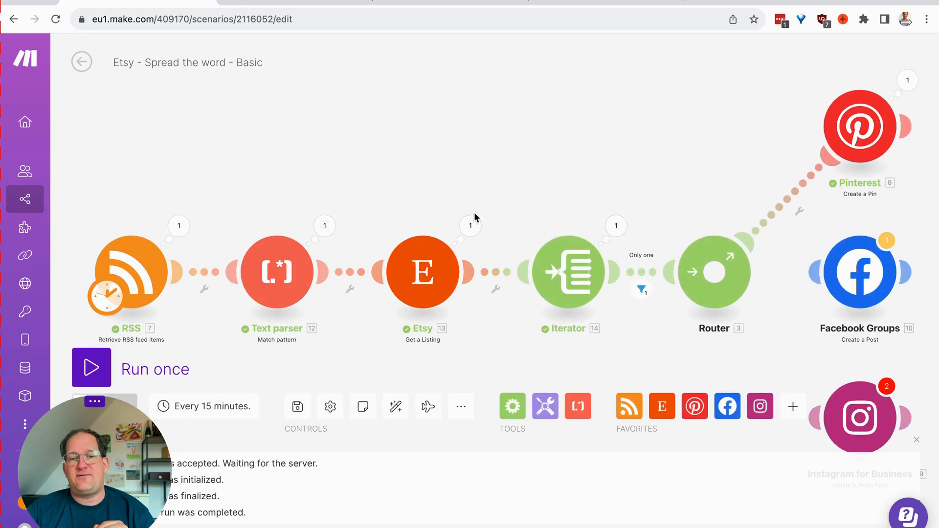
- Switch to Pinterest and inspect the newly created pin, including its image, title and full description, and return to Make
left_click(574, 3)
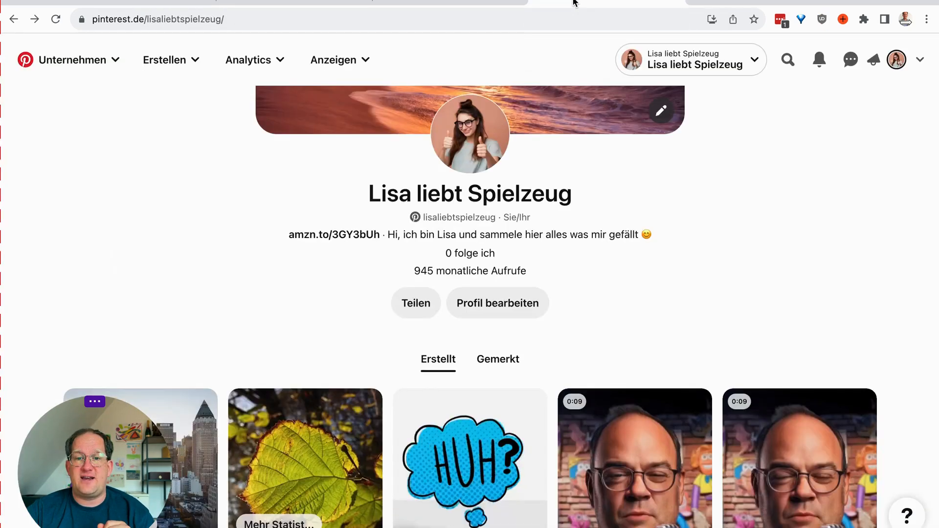
scroll(923, 272, "down", 1)
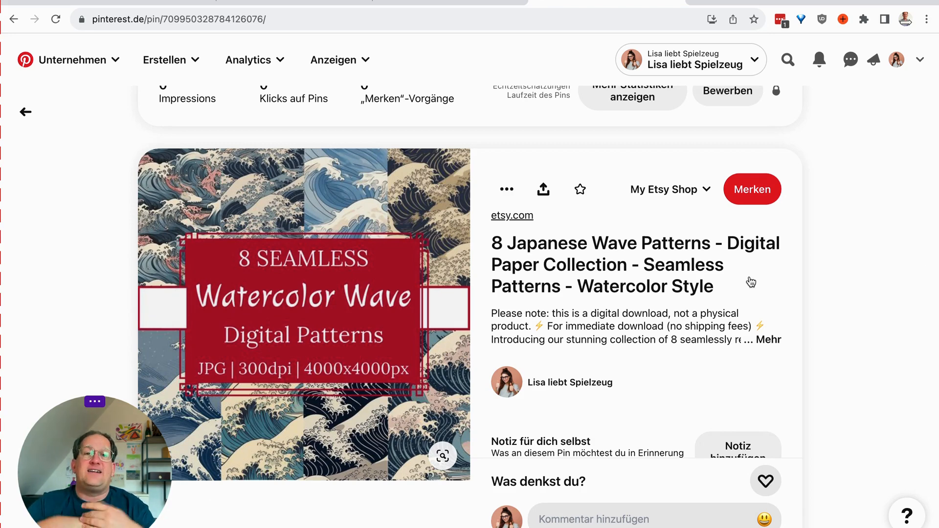
left_click(768, 340)
scroll(635, 341, "down", 4)
scroll(635, 341, "down", 2)
scroll(684, 350, "up", 10)
scroll(693, 353, "up", 2)
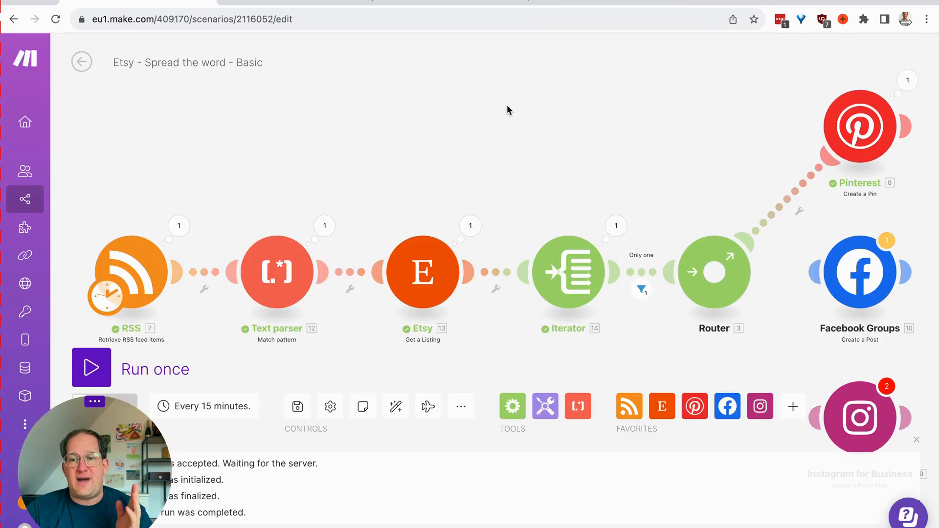
- Reconnect the Instagram for Business module to the Router
scroll(800, 357, "down", 2)
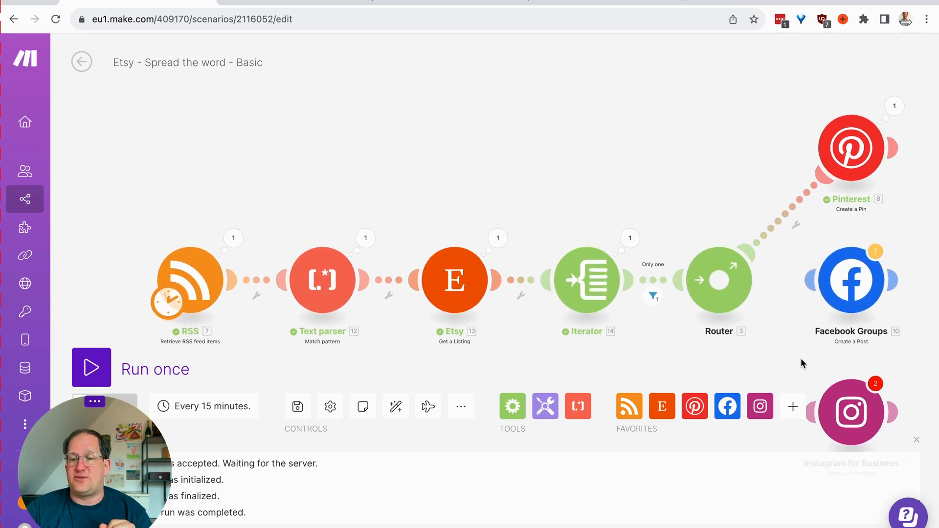
left_click_drag(749, 389, 681, 277)
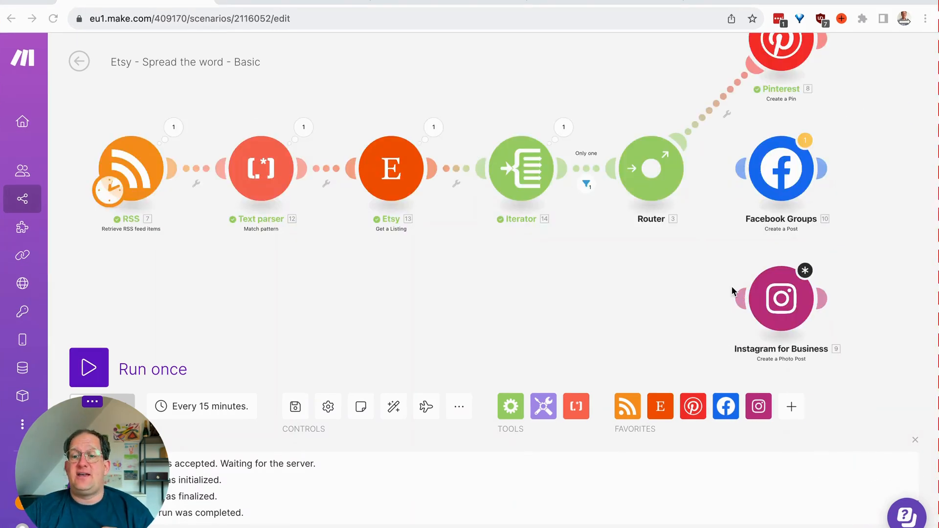
left_click_drag(729, 300, 666, 201)
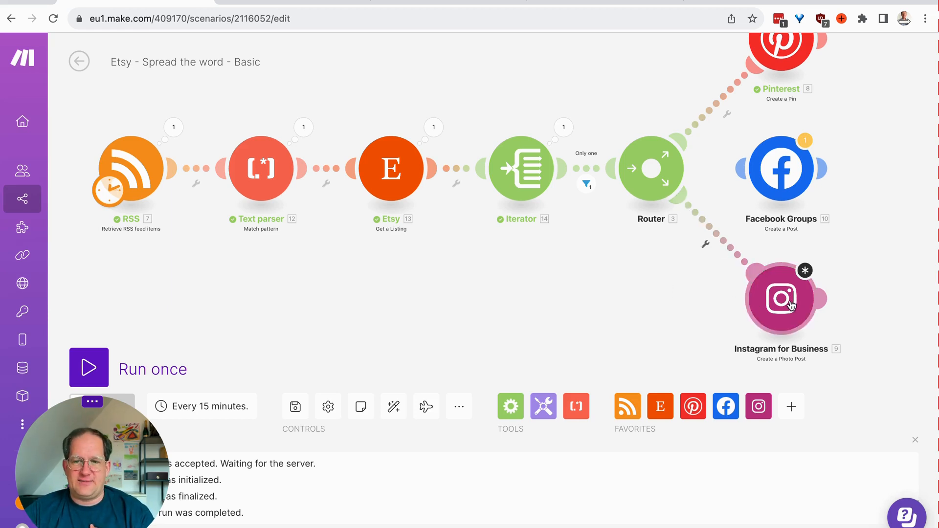
mouse_move(810, 311)
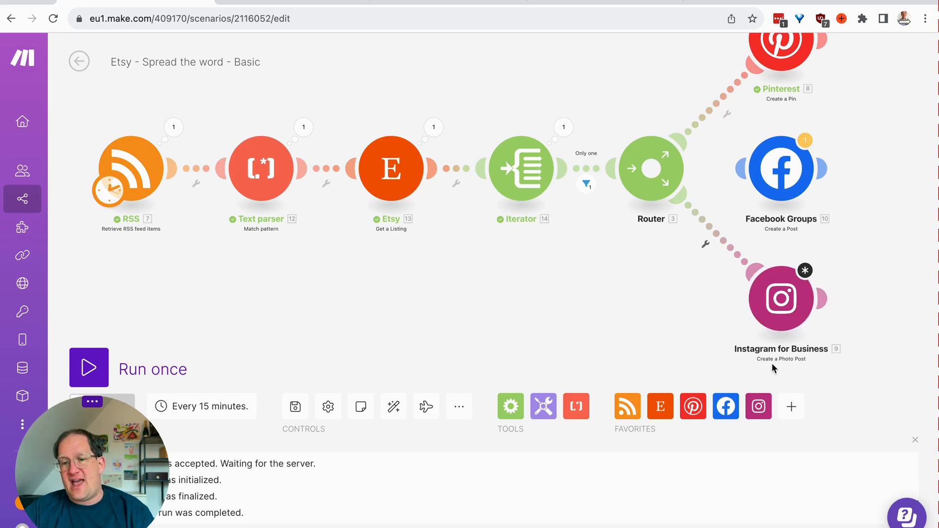
- Examine the actions offered for an additional Instagram for Business module, including photo, video, reel and carousel posts
scroll(781, 319, "right", 5)
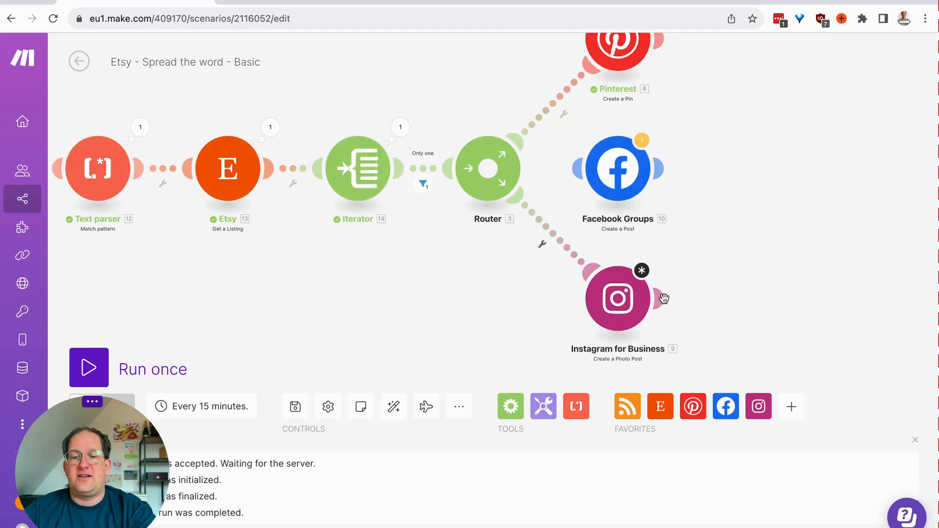
left_click(663, 299)
left_click(514, 334)
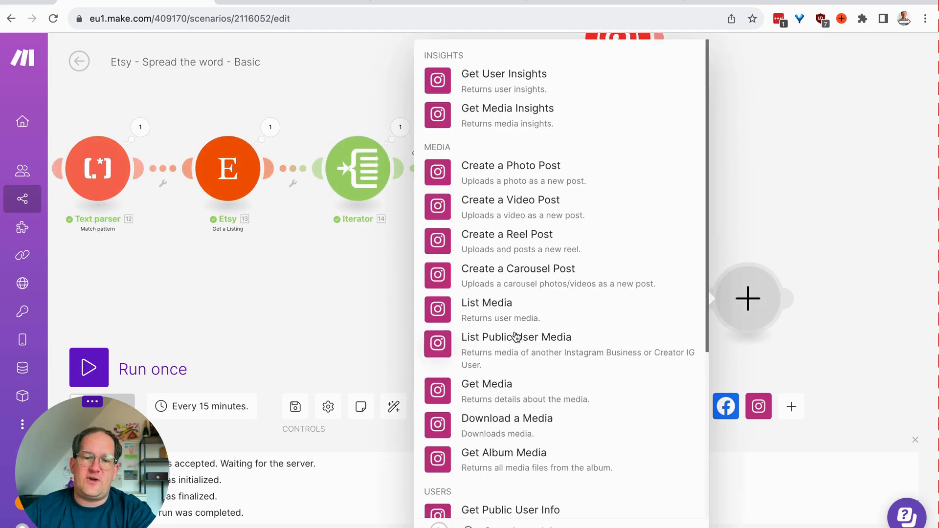
scroll(579, 311, "down", 2)
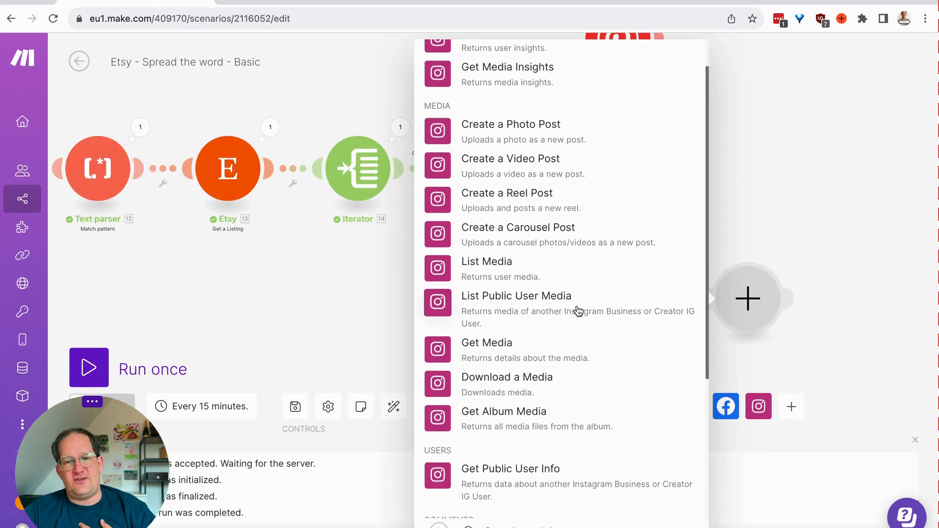
scroll(577, 311, "down", 1)
scroll(611, 201, "down", 2)
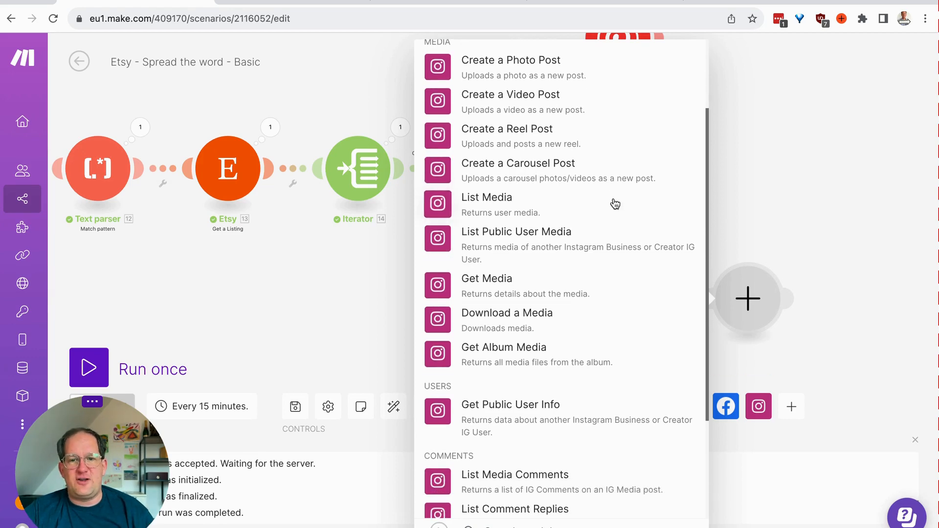
scroll(615, 204, "down", 1)
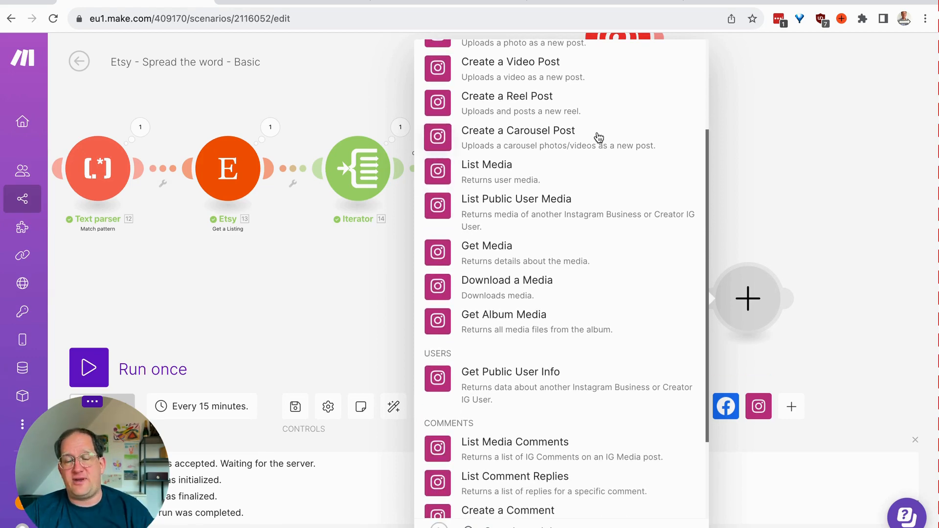
scroll(597, 137, "down", 1)
scroll(598, 138, "up", 5)
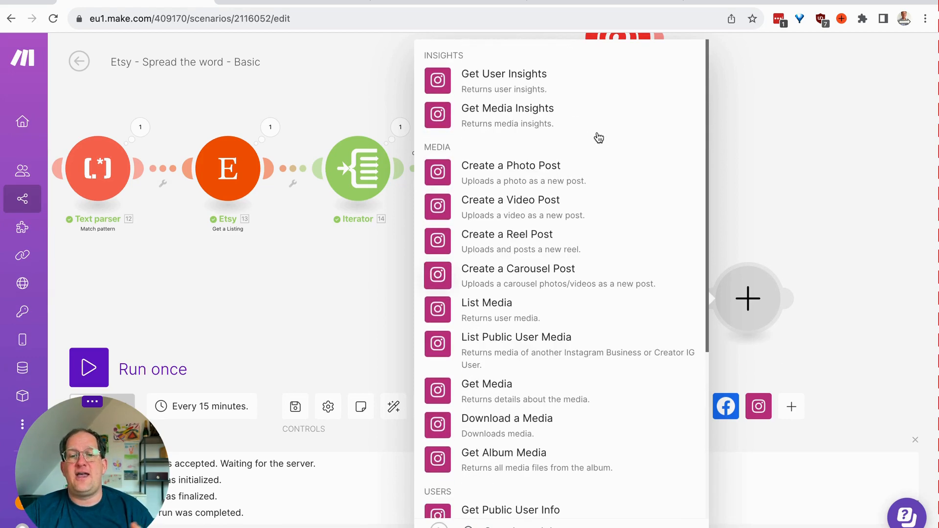
- Add the Create a Photo Post action for Instagram for Business, mapping the Iterator's url_fullxfull to Photo URL, and confirm the module
left_click(546, 174)
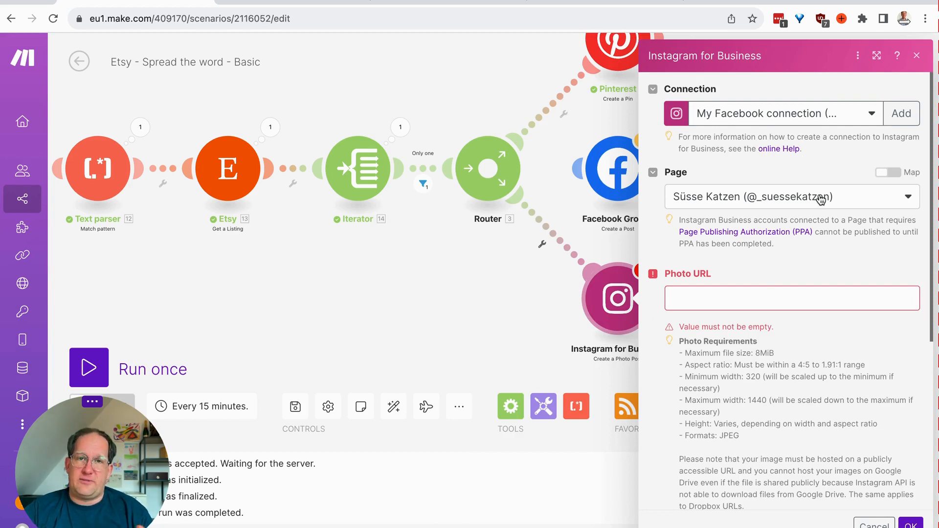
scroll(802, 281, "down", 3)
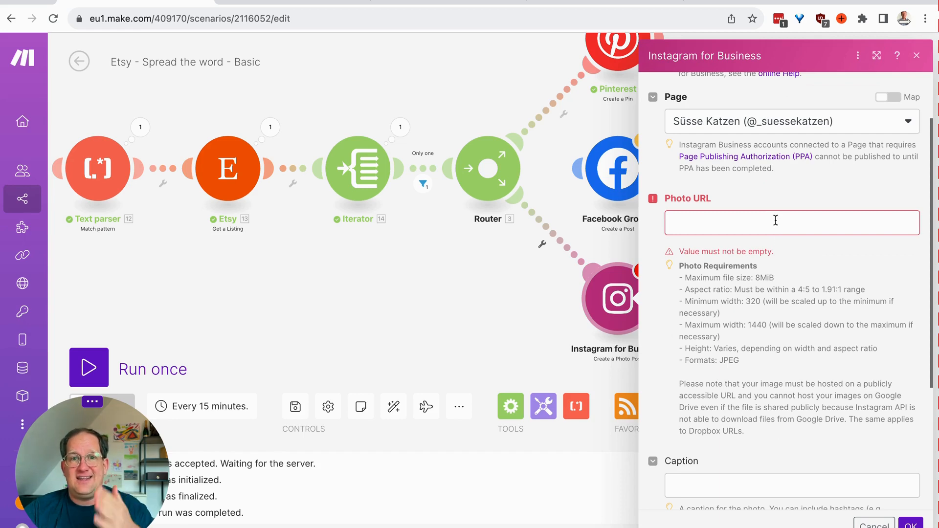
left_click(775, 220)
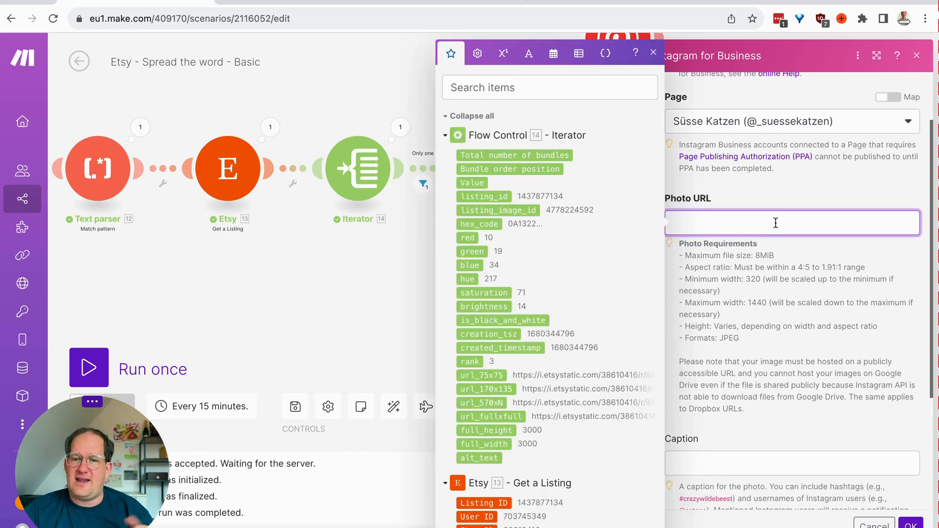
left_click(499, 416)
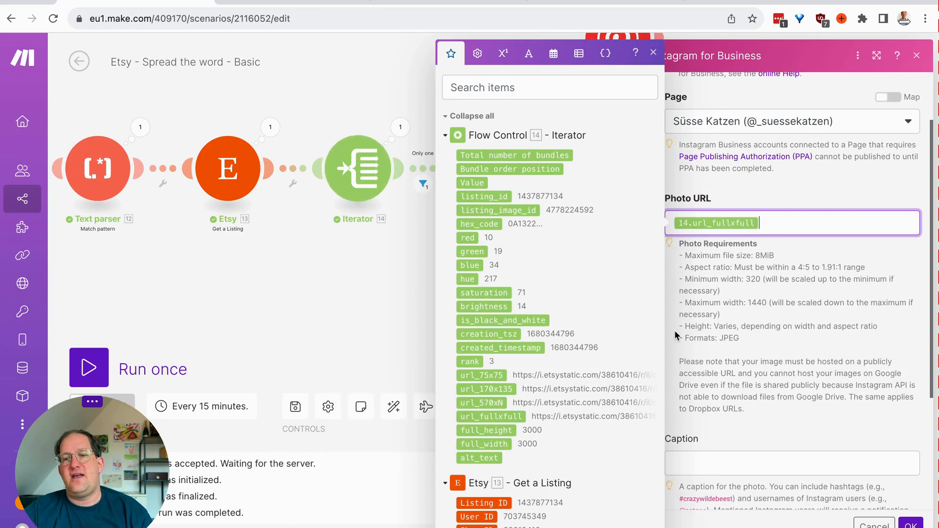
scroll(785, 265, "down", 2)
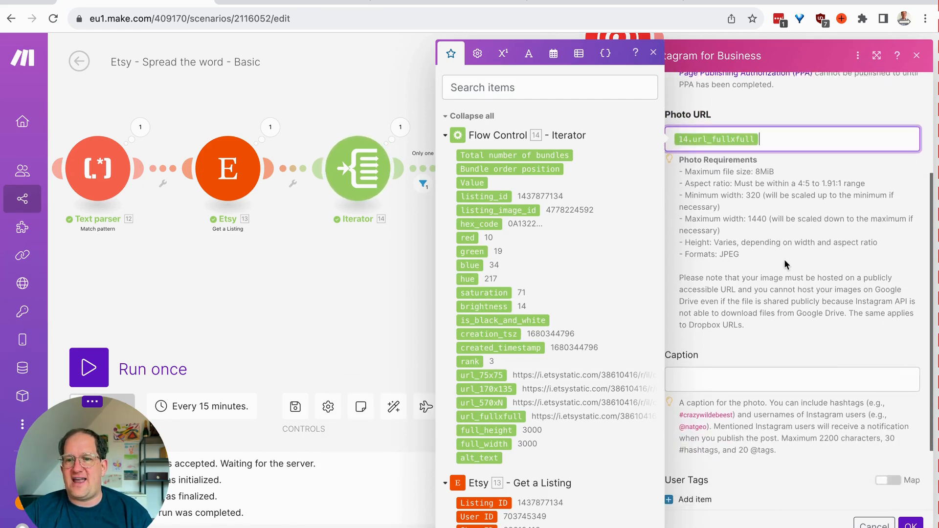
scroll(758, 277, "down", 2)
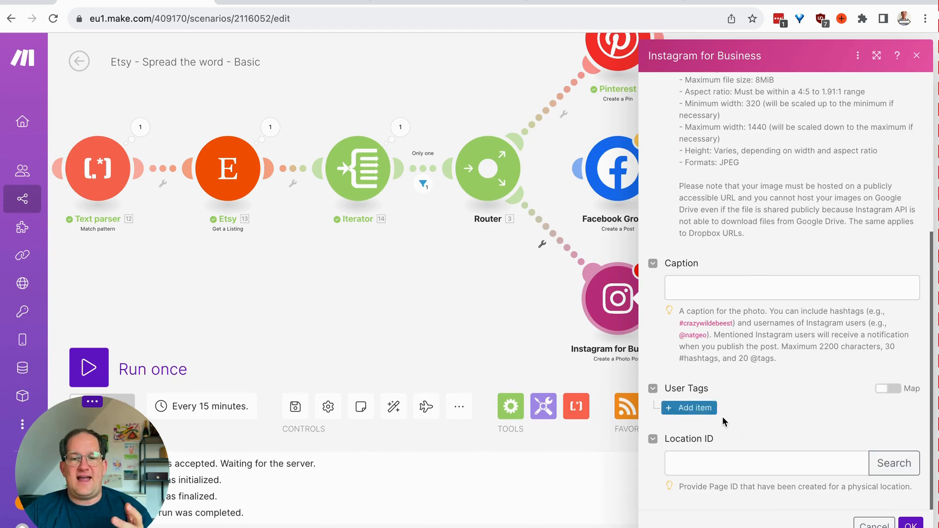
left_click(903, 524)
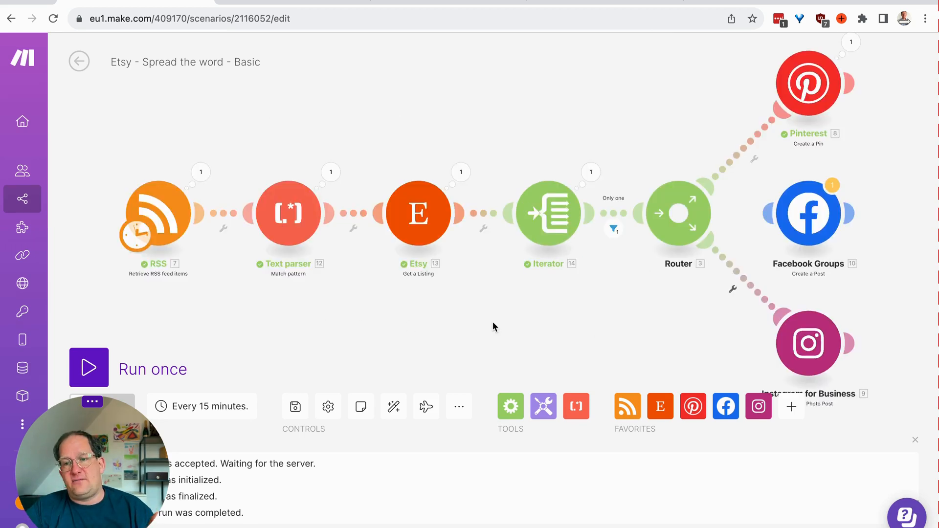
- Schedule the scenario to run daily at 11:12, and search for and choose Twitter for the new Router branch
left_click(141, 243)
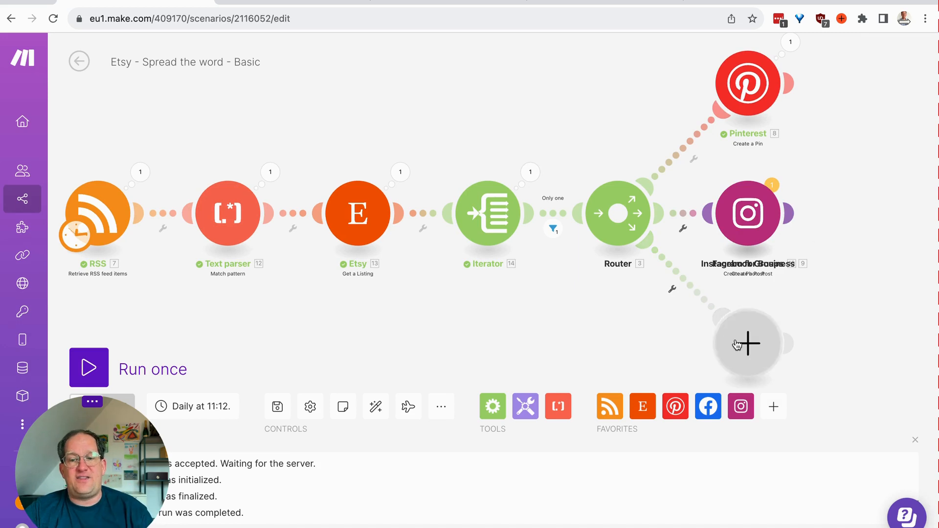
left_click(748, 343)
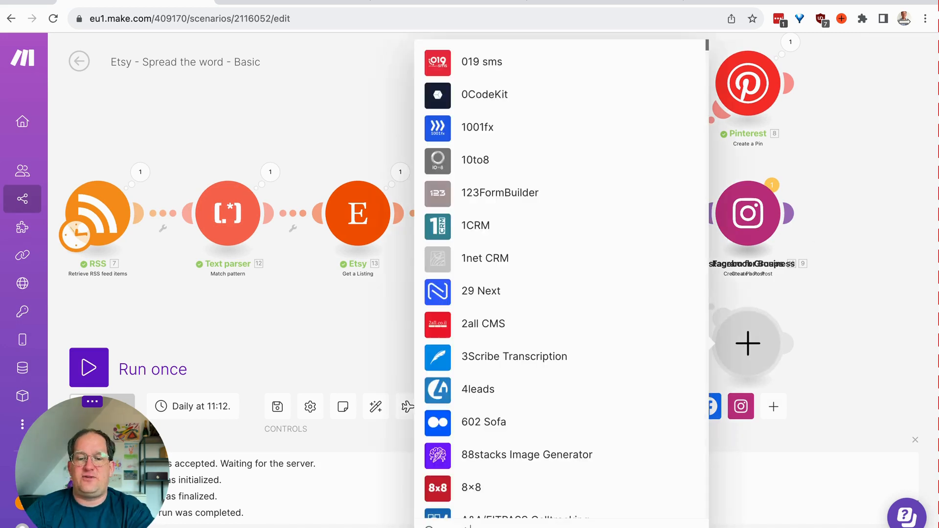
type("twitt")
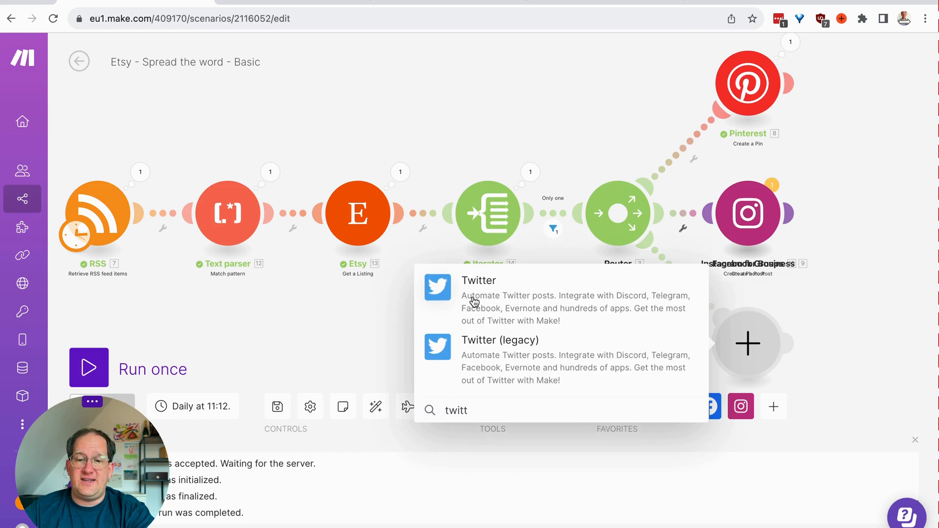
left_click(481, 299)
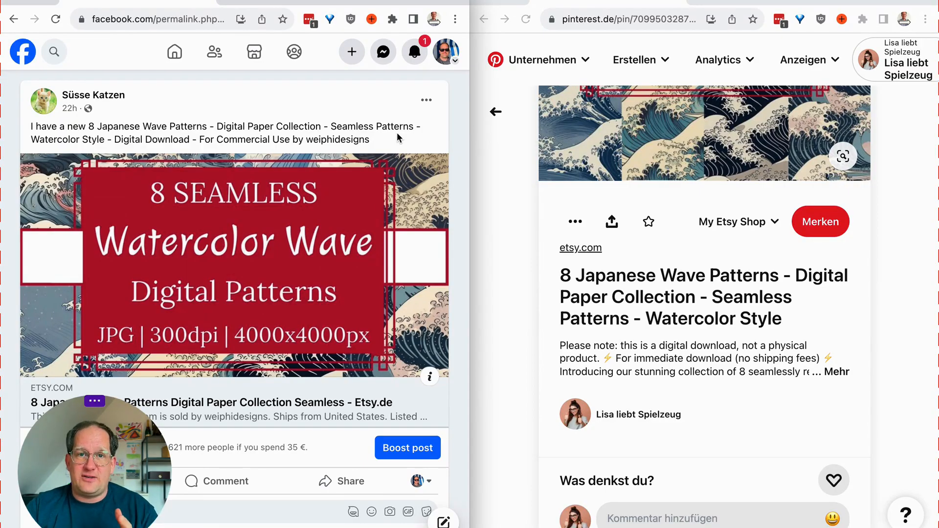
- Review the published Facebook post's text, and examine the Pinterest title formula and the Instagram photo settings in the Basic scenario
triple_click(397, 133)
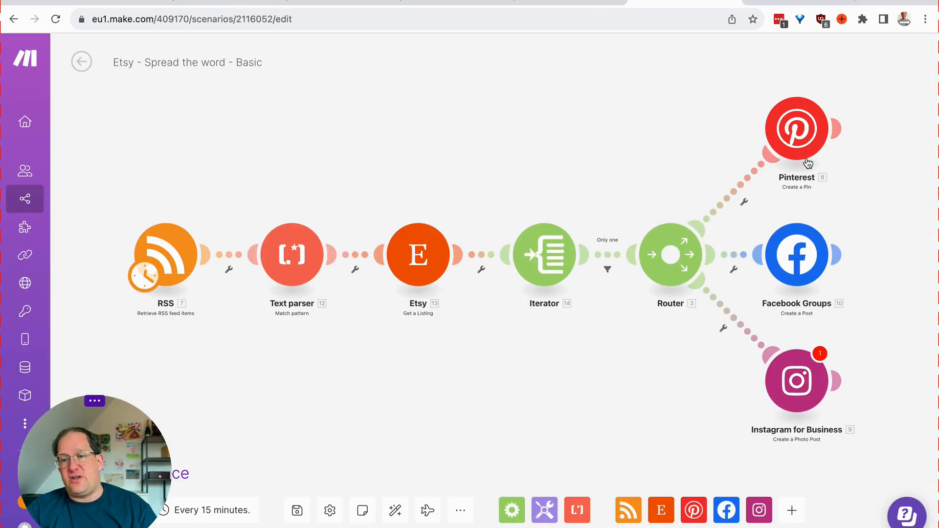
left_click(797, 128)
scroll(692, 264, "down", 5)
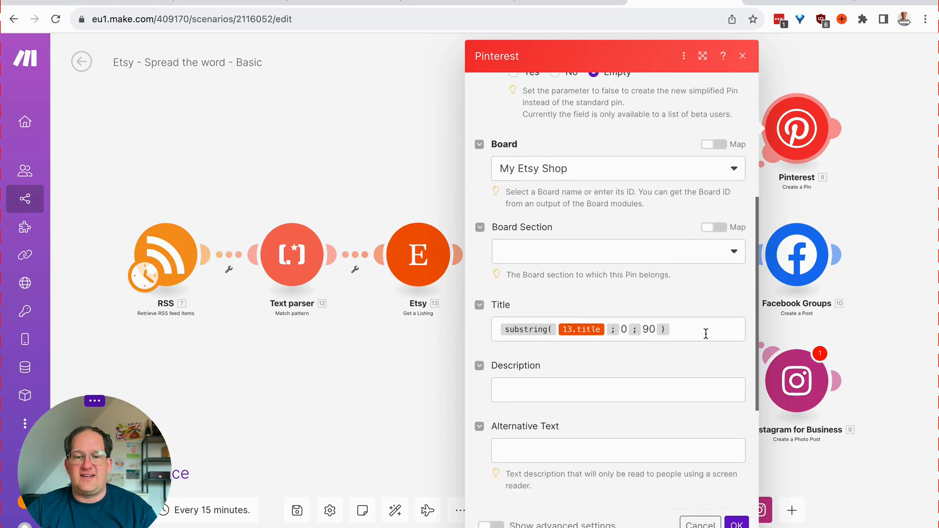
left_click(796, 380)
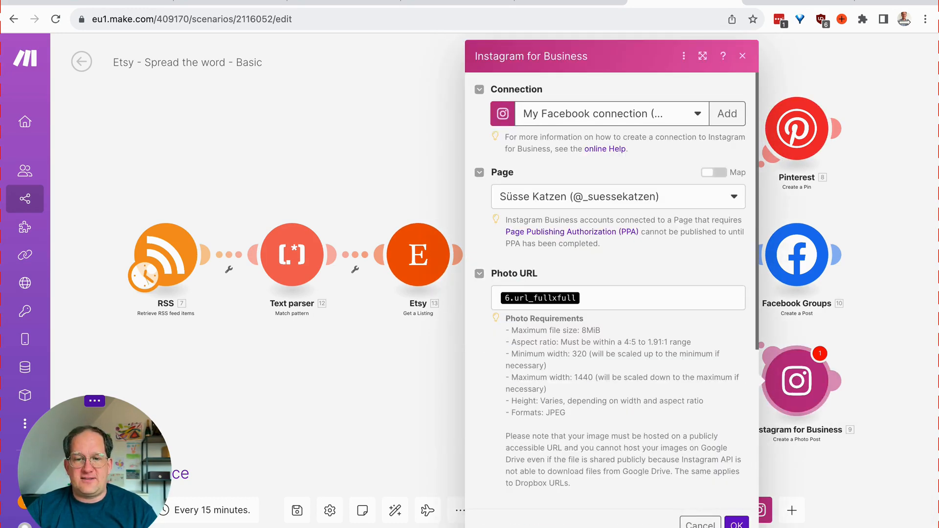
scroll(668, 415, "down", 5)
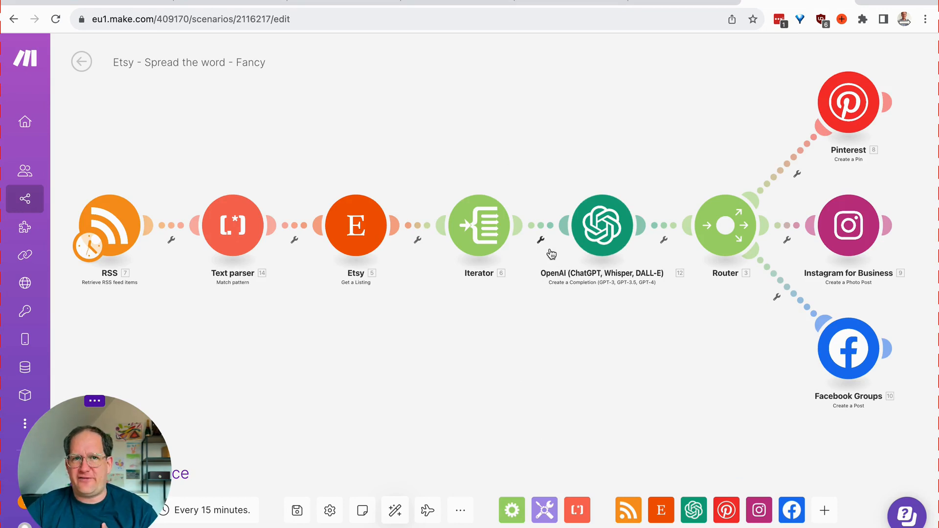
- Insert an OpenAI (ChatGPT, Whisper, DALL-E) module with the Create a Completion action right after the Iterator in the Fancy scenario
left_click(541, 238)
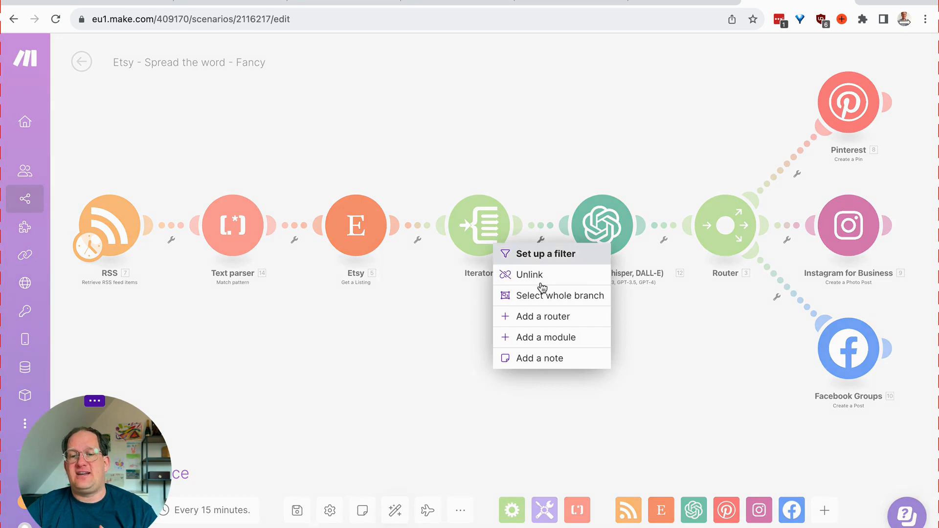
left_click(541, 335)
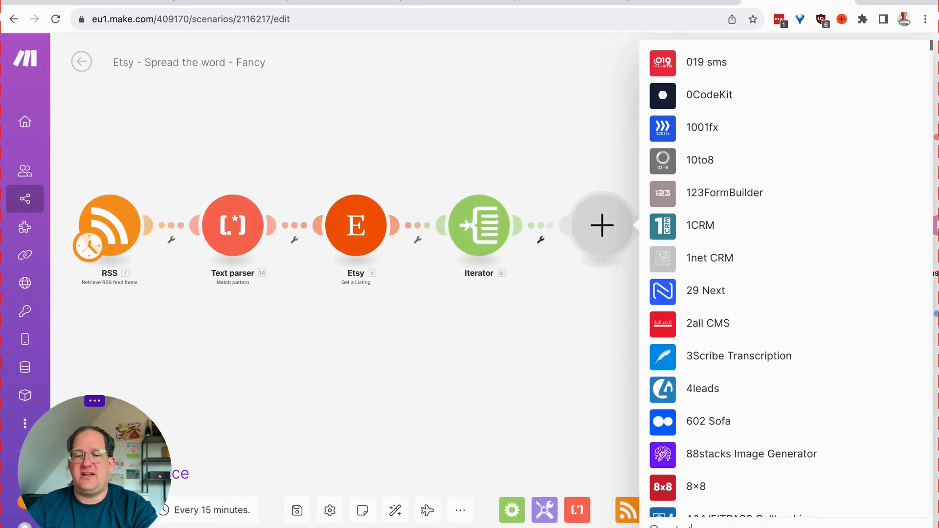
type("chatgp")
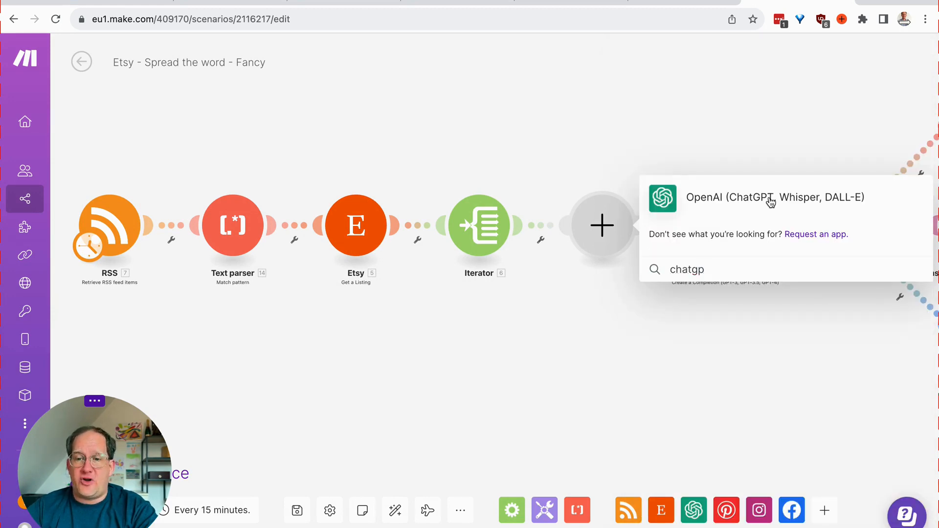
left_click(771, 202)
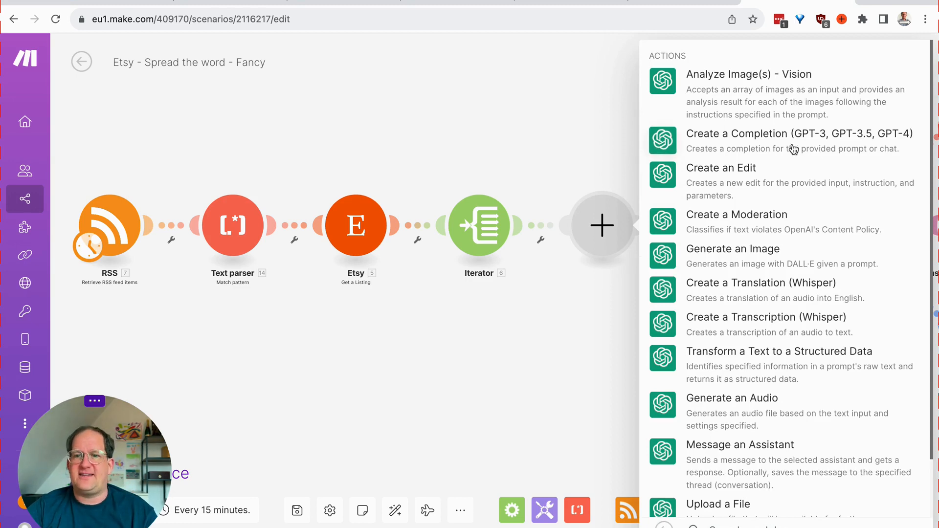
left_click(747, 146)
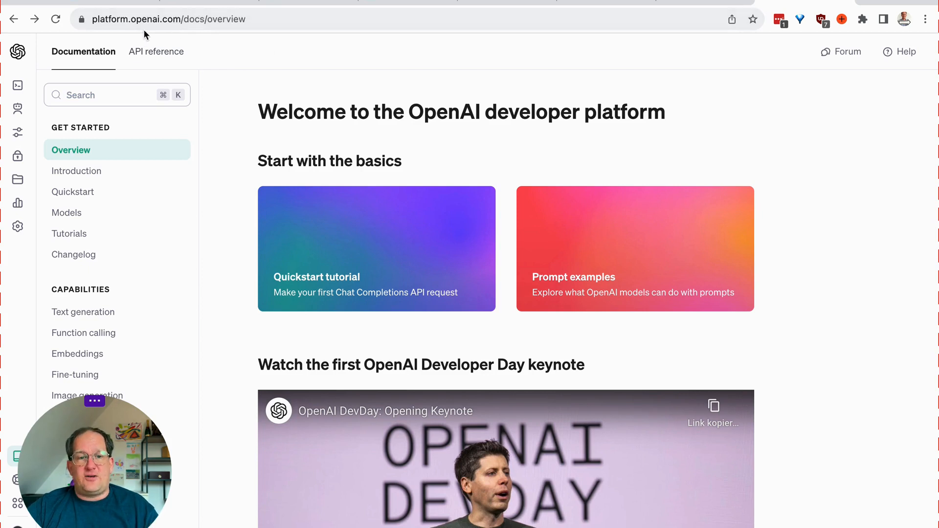
- Return from the OpenAI developer platform to Make and set the OpenAI module's model to gpt-4
mouse_move(25, 138)
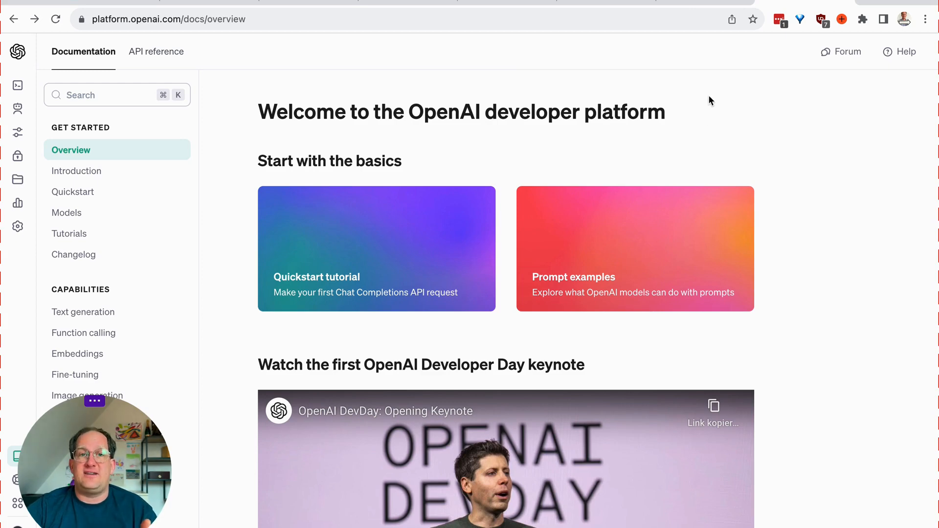
left_click(710, 2)
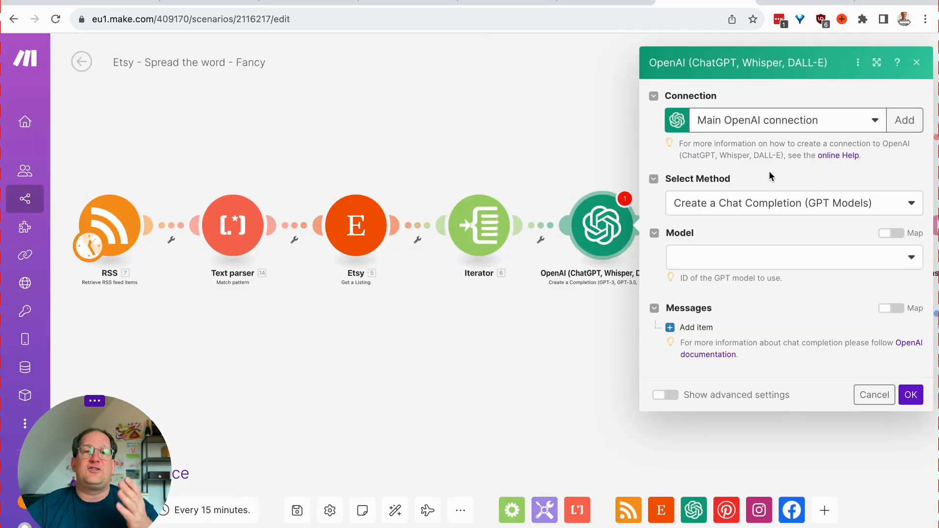
left_click(762, 264)
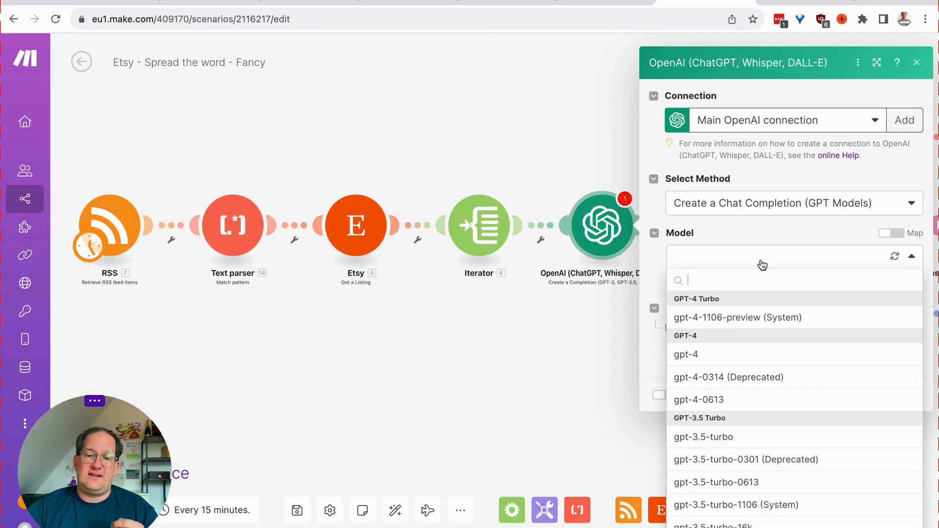
left_click(762, 362)
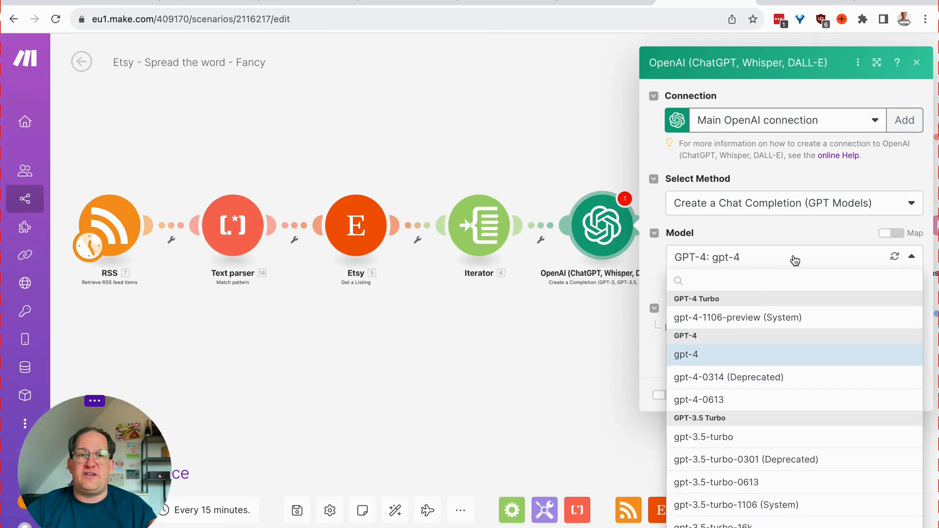
left_click(782, 221)
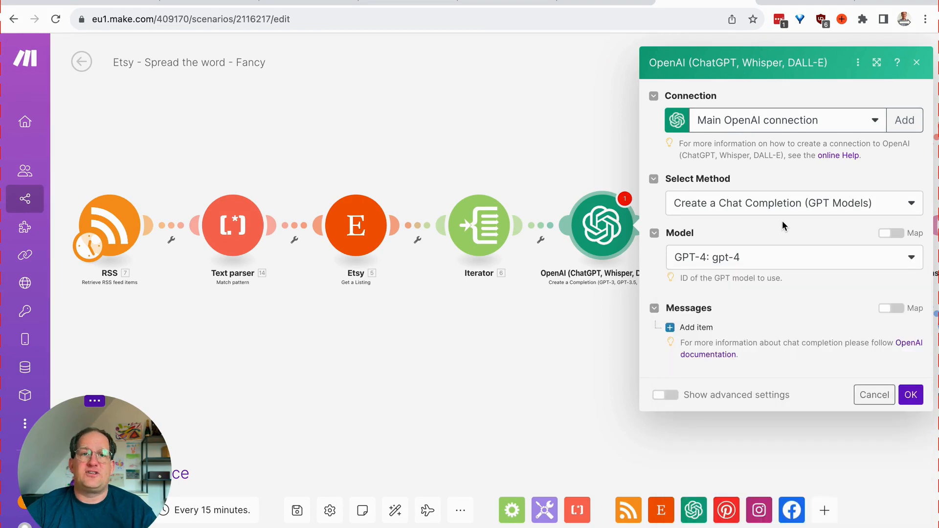
- Add a message item to the OpenAI module and set its role to System
left_click(680, 327)
scroll(771, 315, "down", 2)
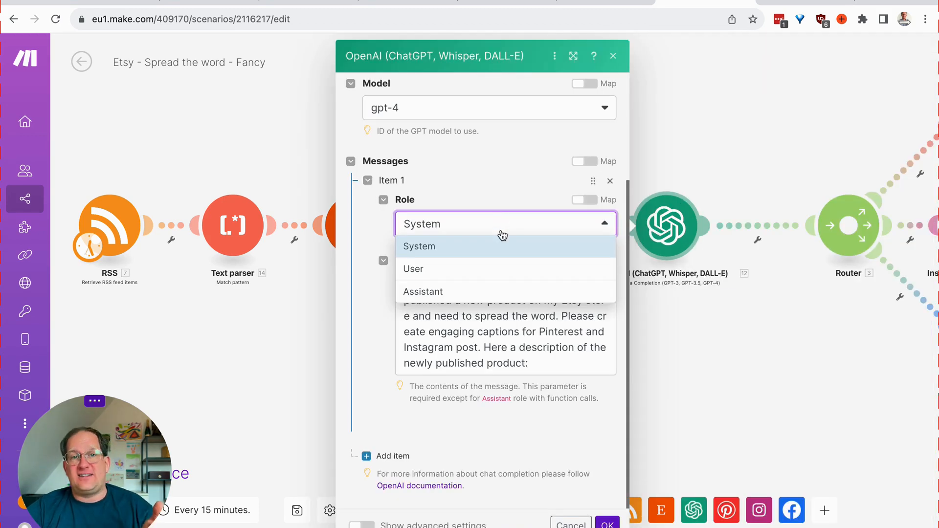
left_click(515, 251)
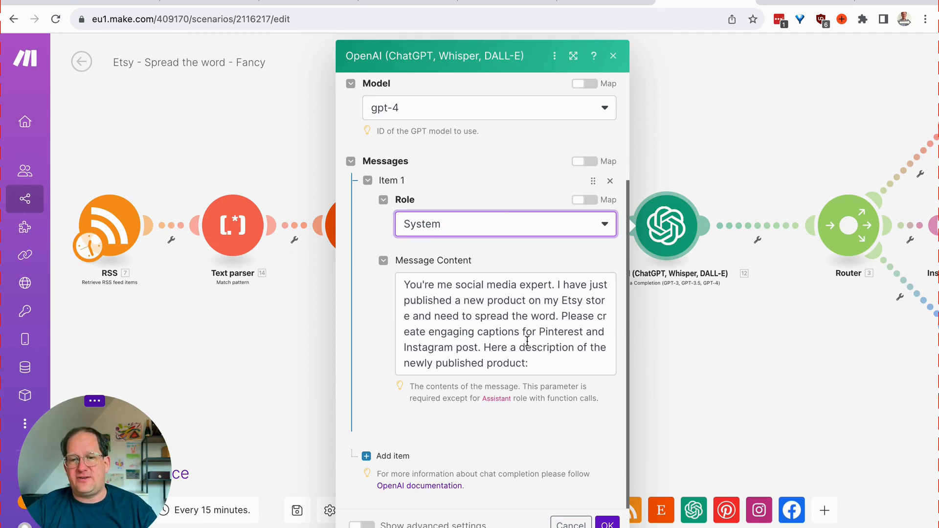
- Append the Etsy listing's Description to the end of the OpenAI message content, after "newly published product:", and close the module settings
left_click(544, 365)
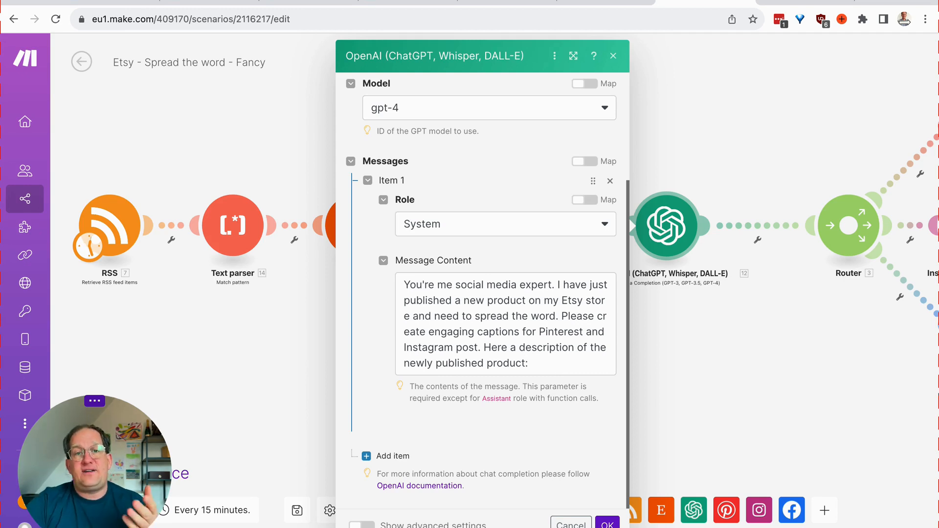
left_click(544, 366)
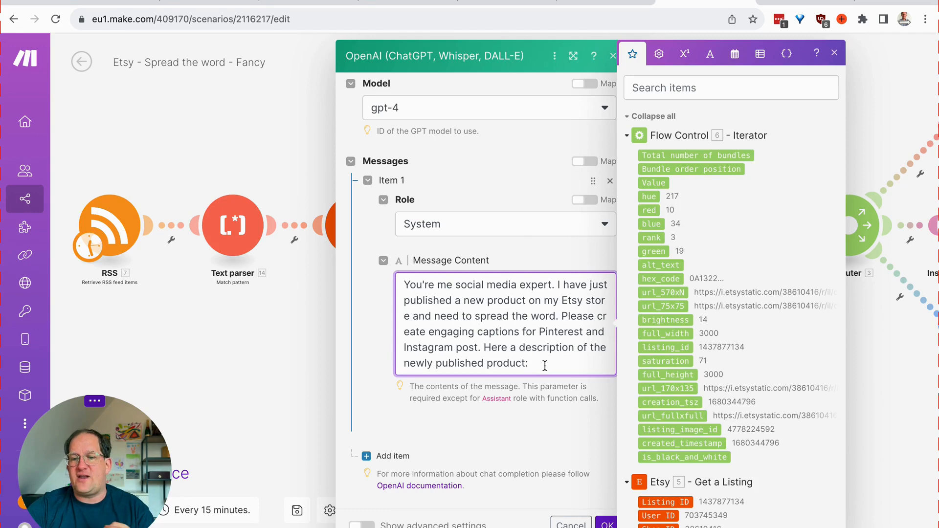
scroll(676, 313, "down", 5)
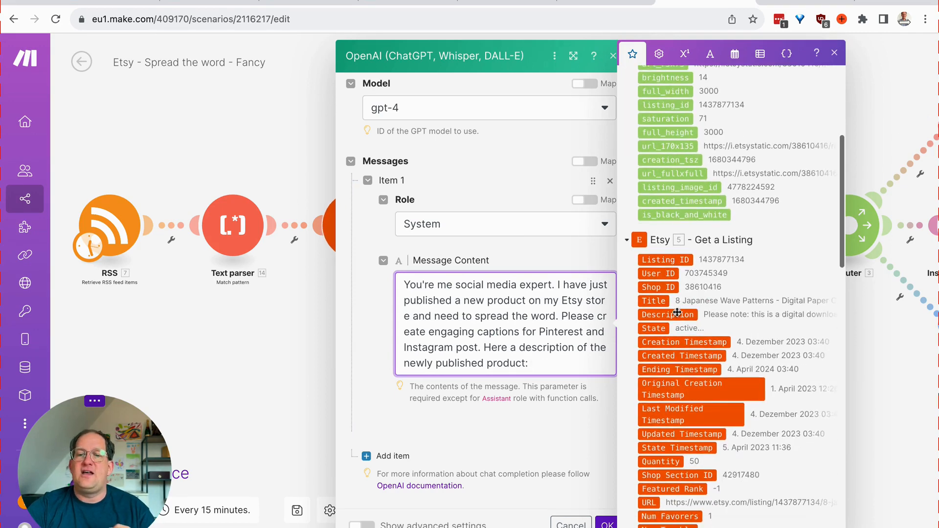
left_click(676, 314)
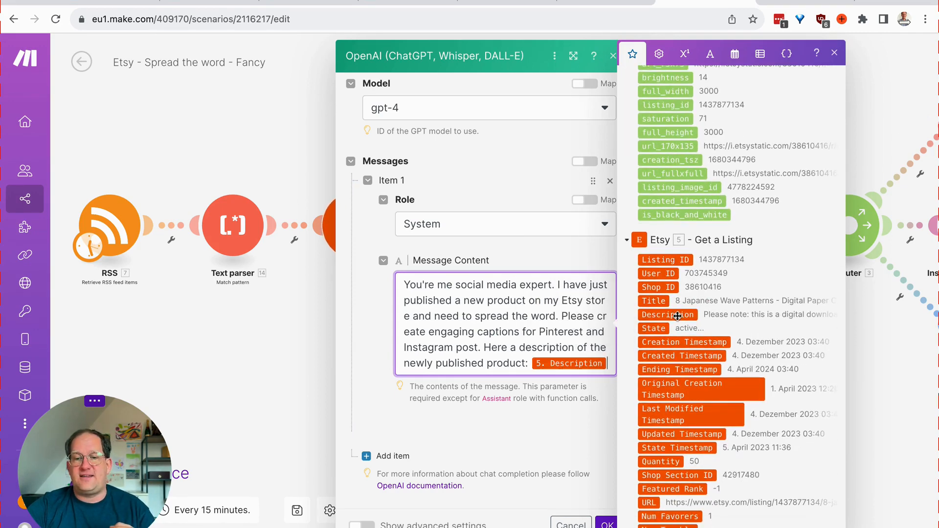
left_click(544, 338)
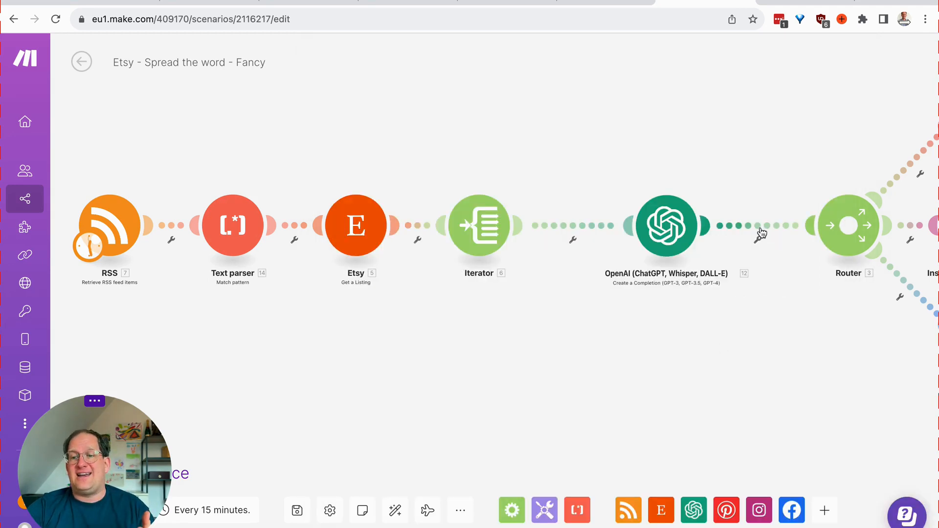
- Unlink the Router from the OpenAI module and run the scenario once
left_click(759, 237)
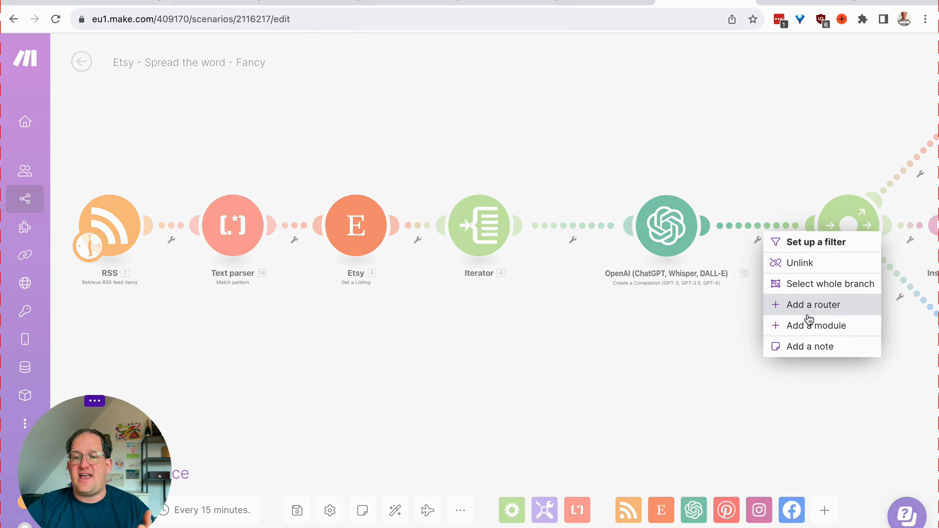
left_click(805, 269)
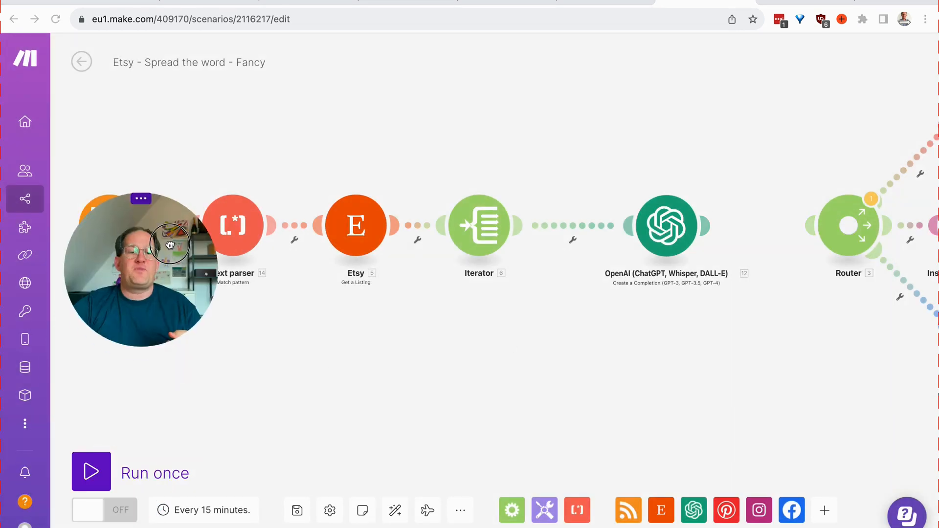
left_click(97, 475)
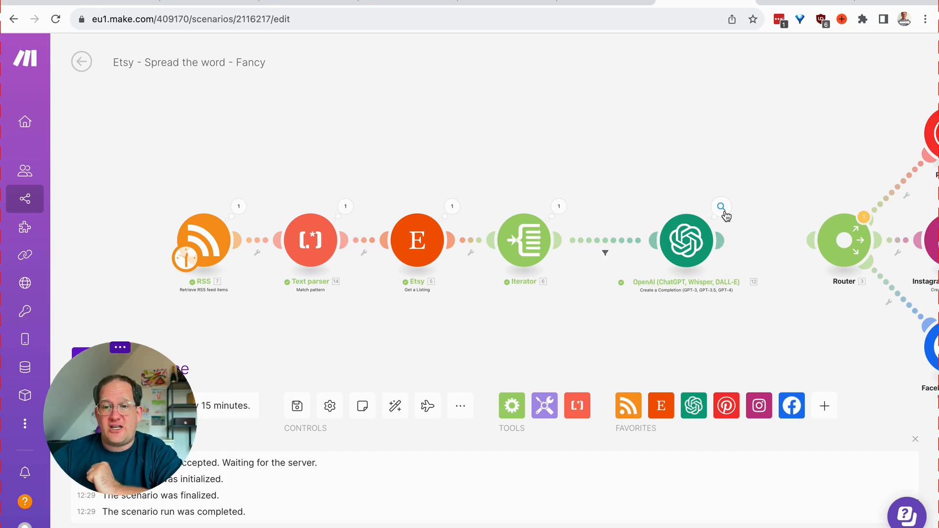
- Examine the input message content sent in Operation 1 of the OpenAI module's run results, including the inserted listing description
left_click(722, 211)
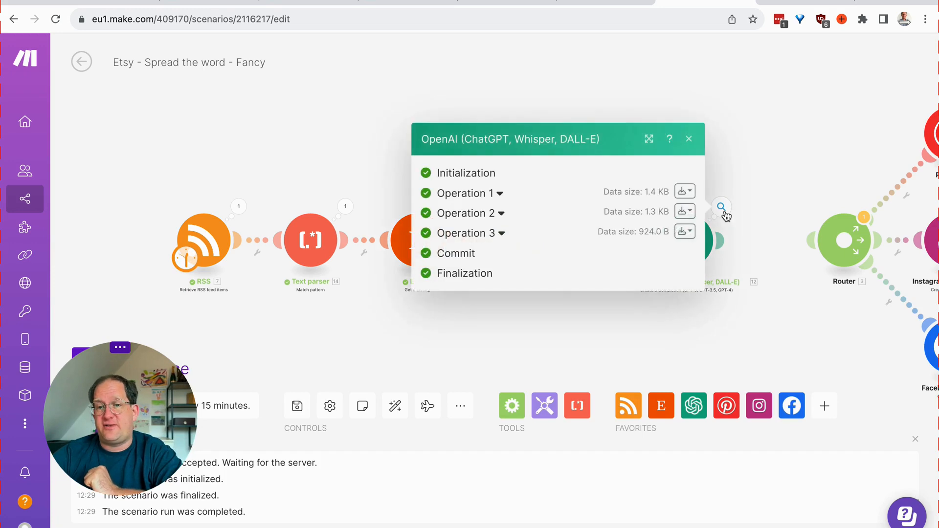
left_click(501, 197)
left_click(725, 184)
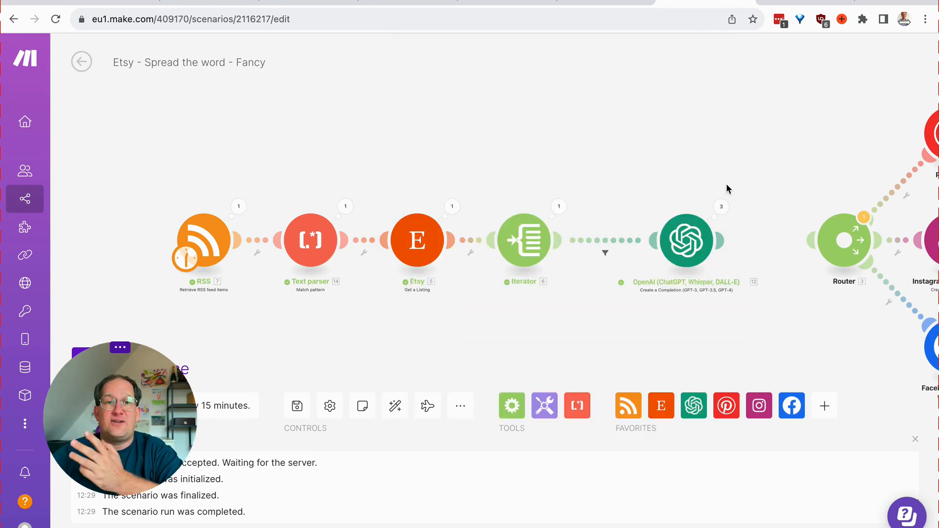
left_click(721, 206)
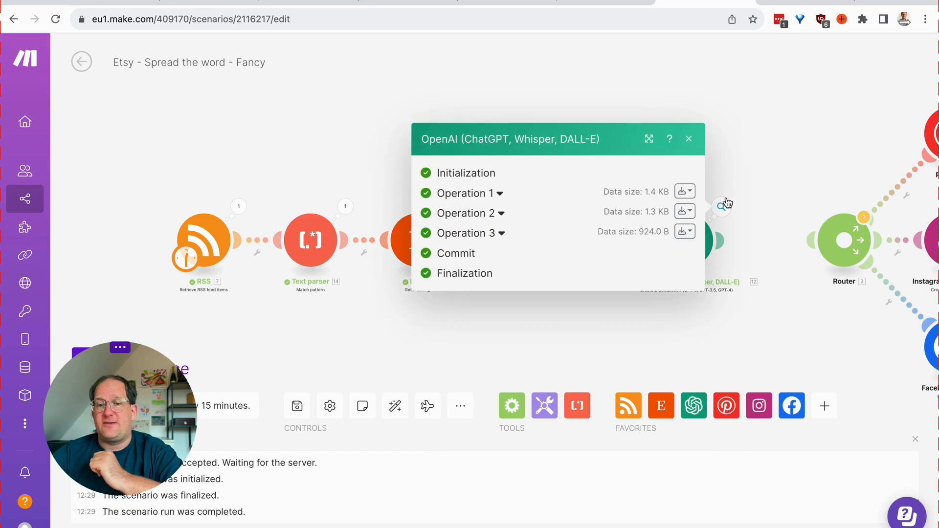
left_click(466, 195)
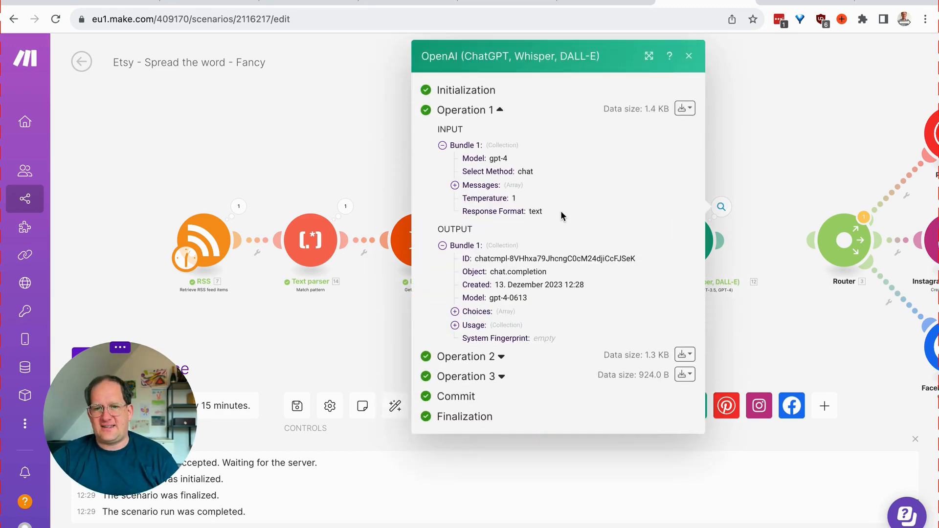
left_click(455, 185)
left_click(467, 199)
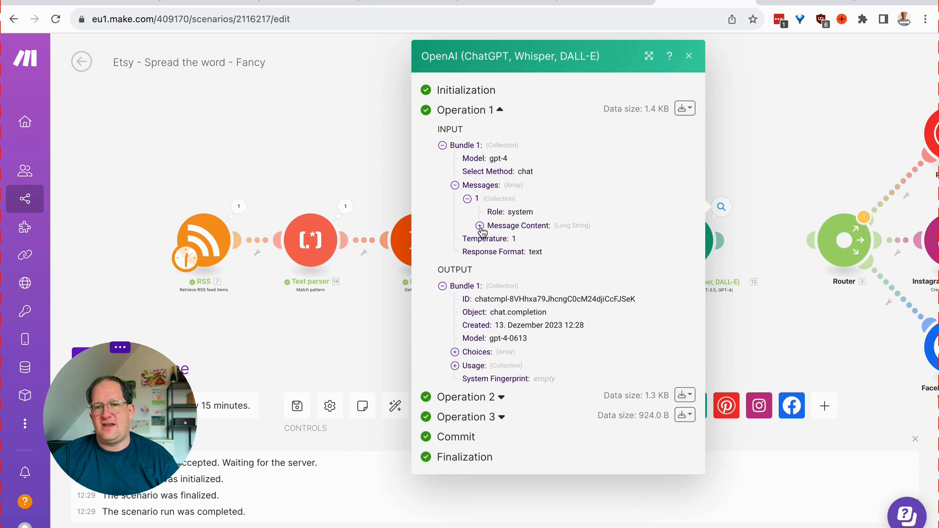
left_click(480, 228)
scroll(587, 274, "down", 3)
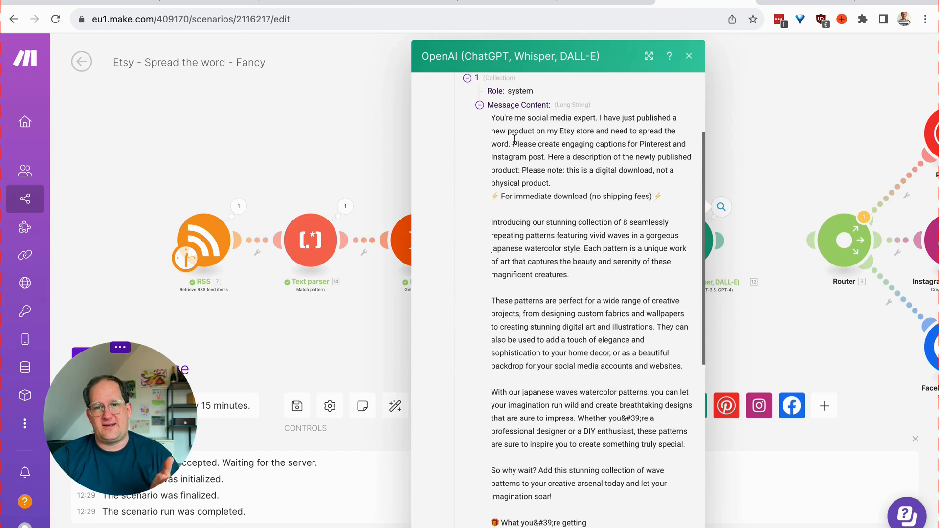
left_click_drag(491, 121, 545, 159)
left_click(599, 156)
scroll(607, 164, "down", 3)
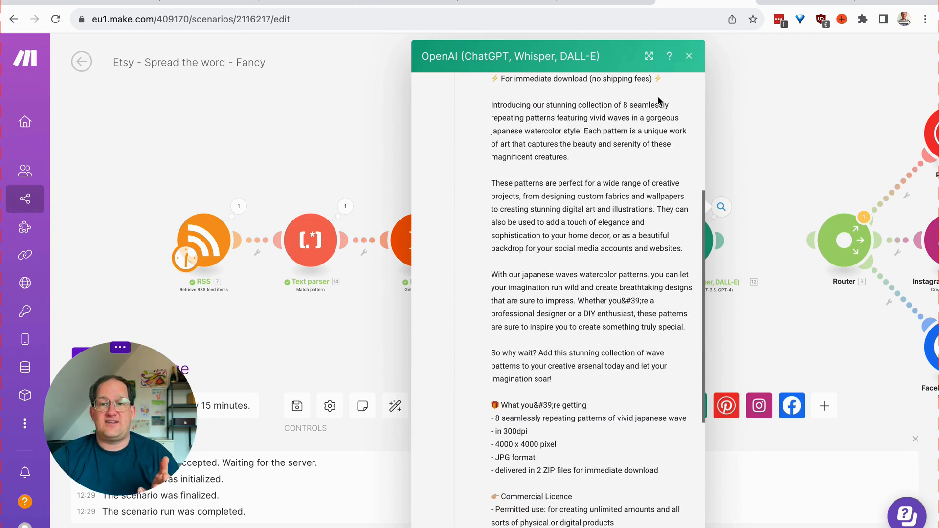
left_click(688, 56)
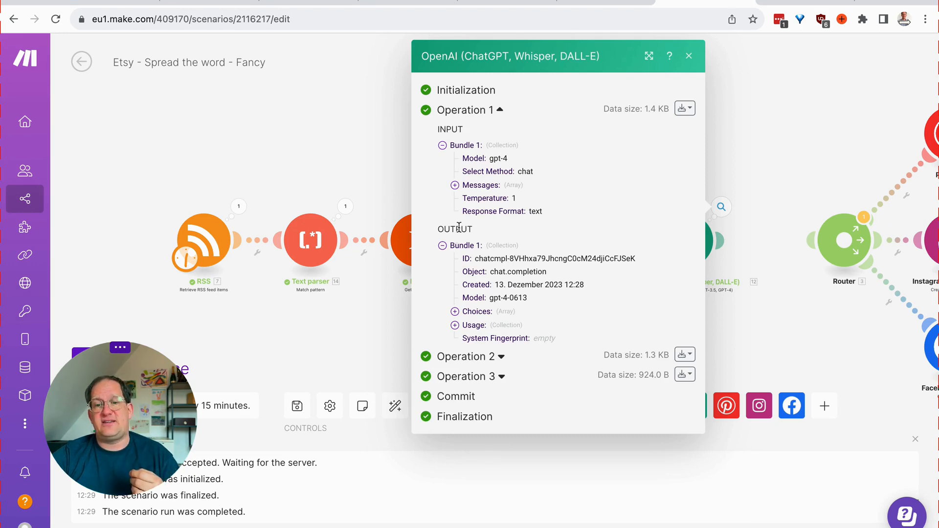
- Examine the generated captions in Operation 1's output, under the message content of the first choice
left_click(456, 311)
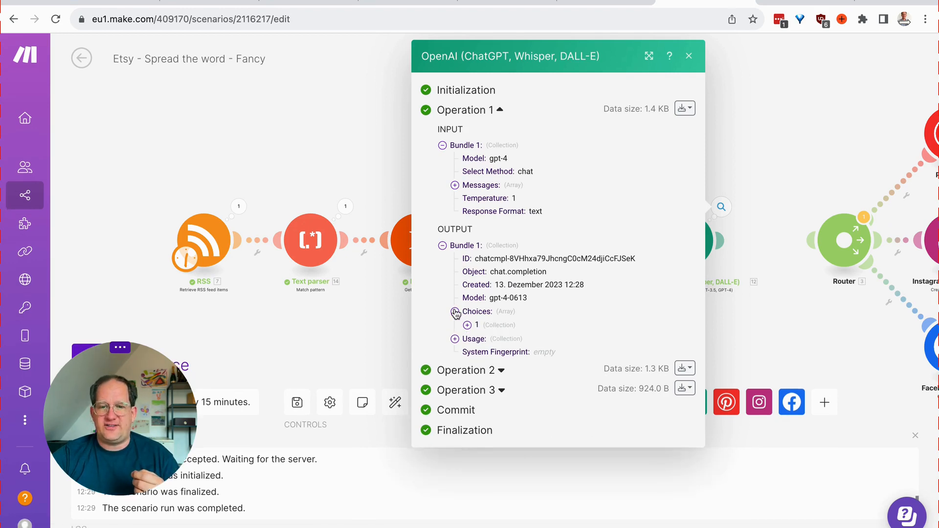
left_click(468, 325)
left_click(479, 352)
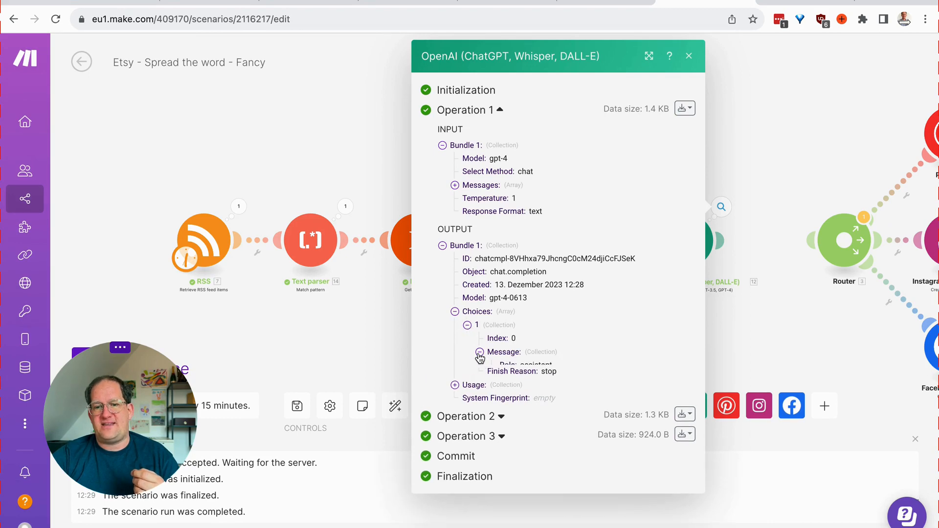
left_click(492, 379)
scroll(493, 381, "down", 5)
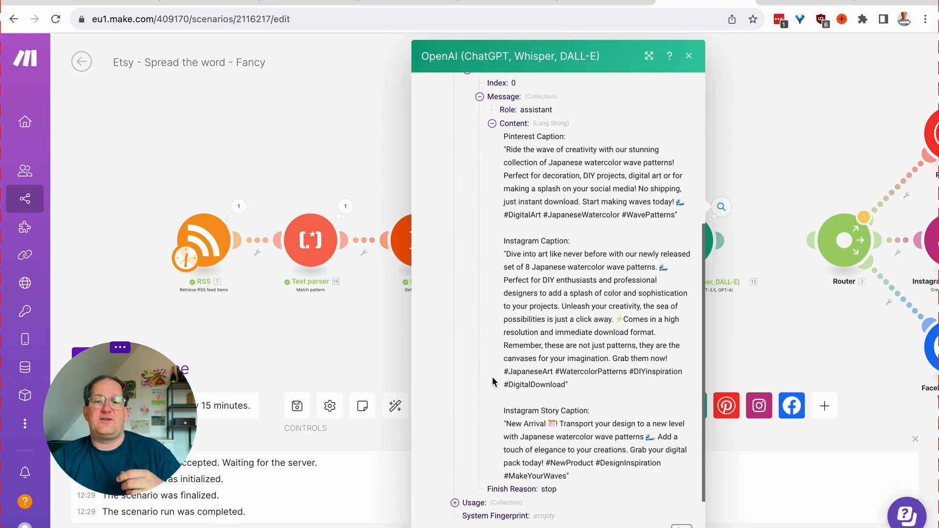
left_click_drag(519, 147, 598, 200)
left_click_drag(543, 254, 646, 371)
left_click_drag(588, 424, 639, 488)
left_click(636, 458)
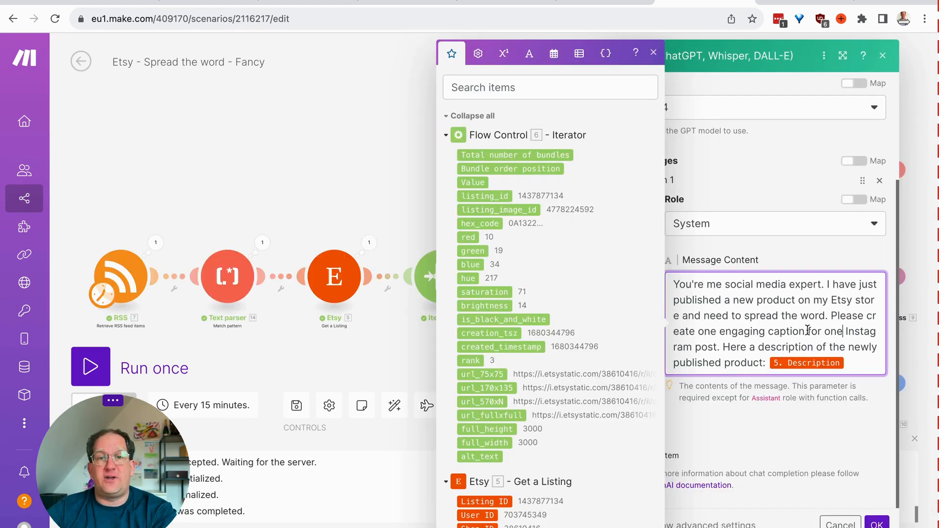
- Save the OpenAI message content asking for one engaging caption for one Instagram post, and close the new run's results
left_click(878, 519)
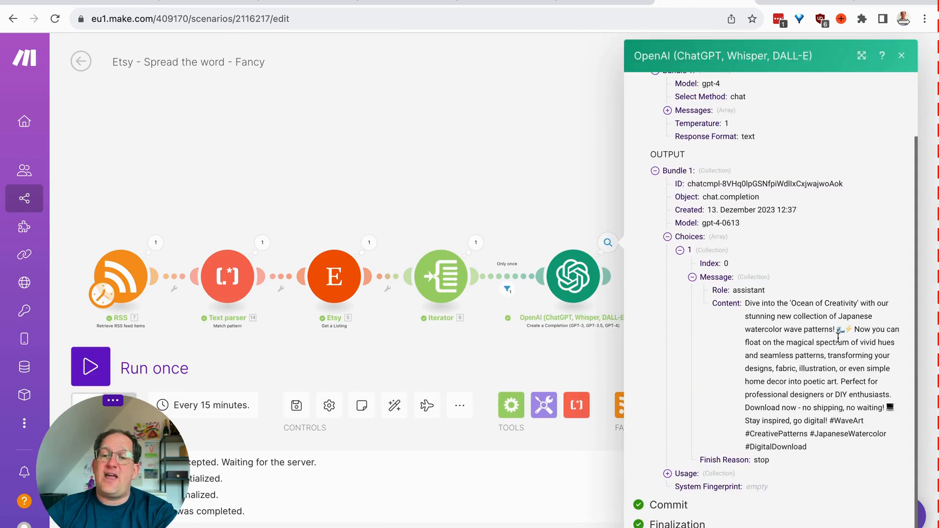
left_click(517, 218)
- Reconnect the Router to the OpenAI module and unlink the Pinterest and Facebook Groups modules from the Router
left_click_drag(717, 275, 734, 276)
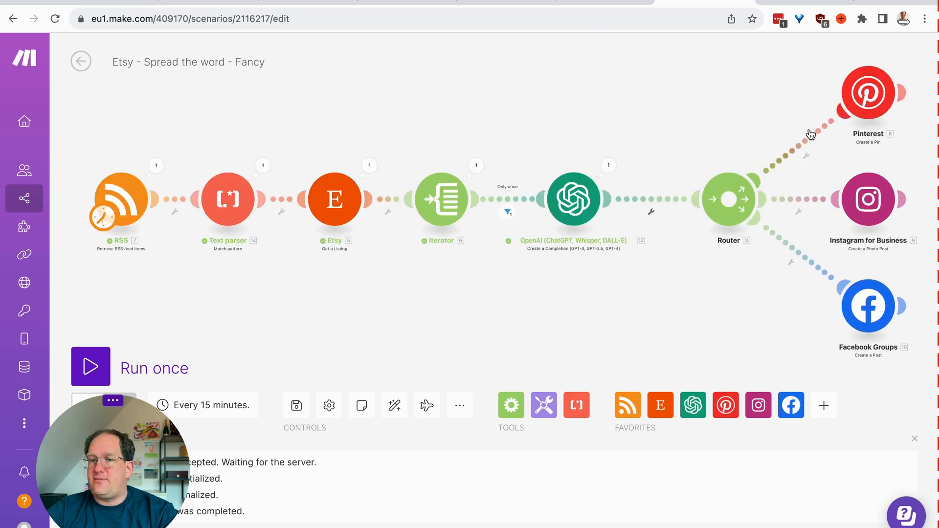
left_click(806, 155)
left_click(834, 179)
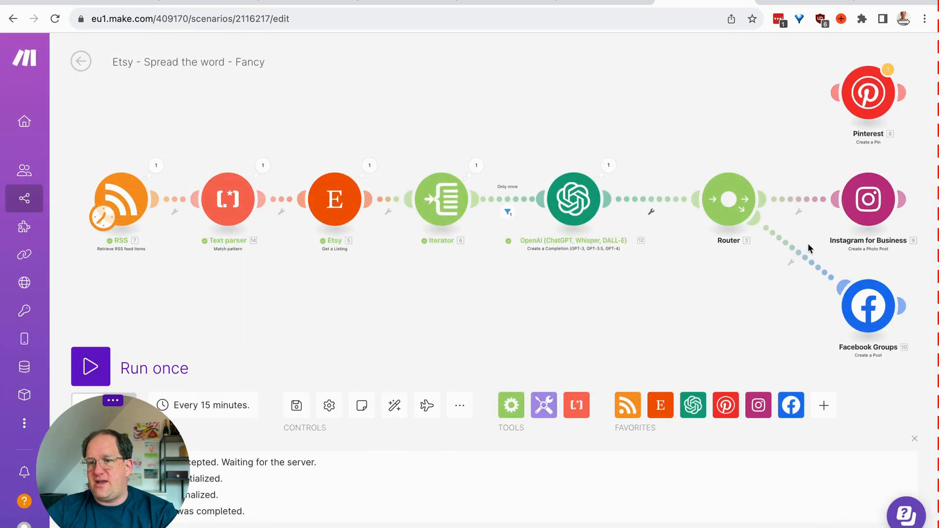
left_click(803, 256)
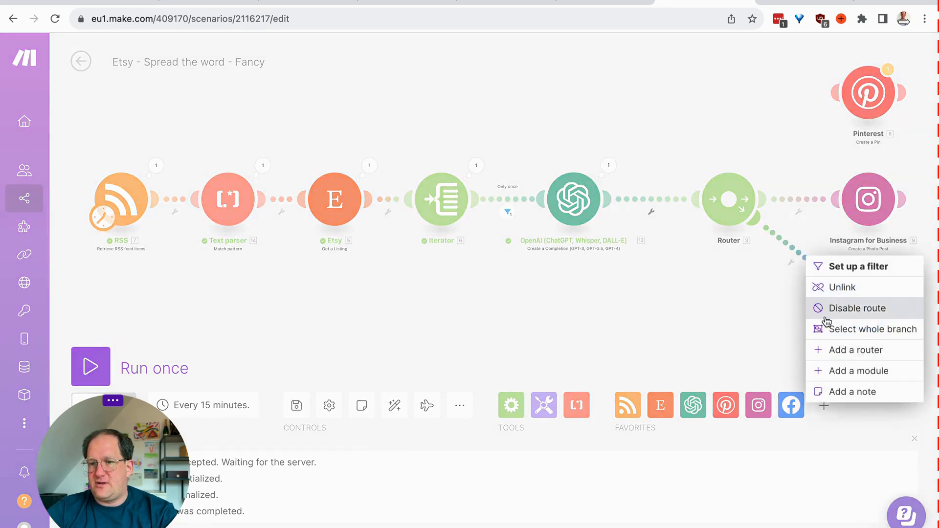
left_click(833, 288)
- Map the Message Content from OpenAI's Choices[] to the Caption of the Instagram for Business module and save its settings
left_click(862, 205)
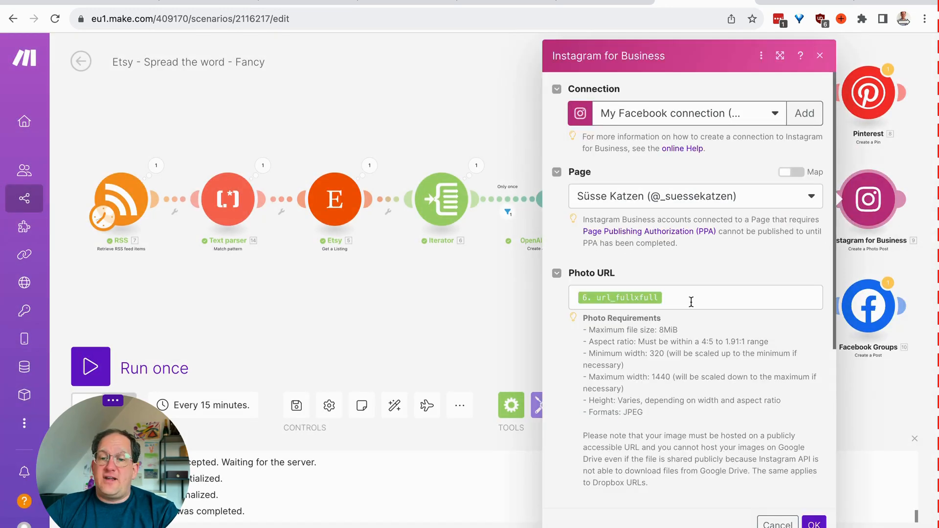
scroll(695, 305, "down", 5)
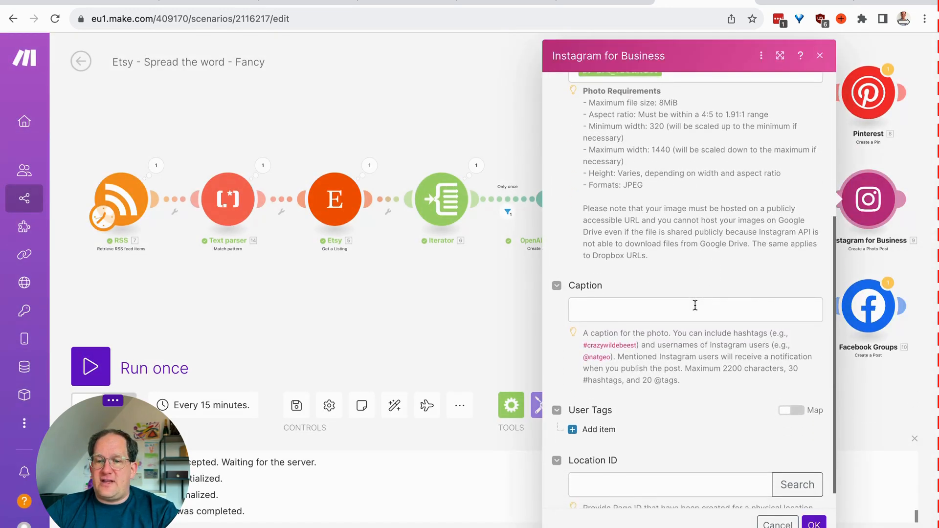
scroll(632, 308, "down", 1)
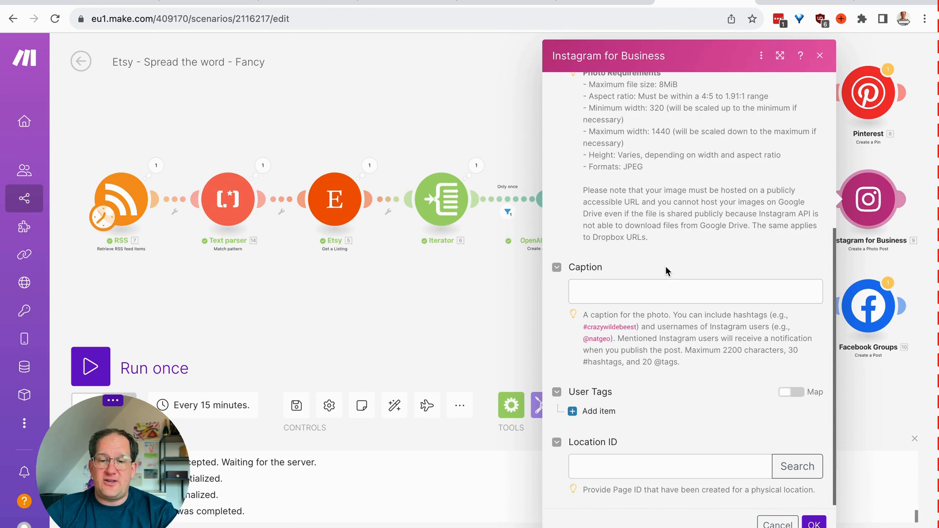
left_click(644, 284)
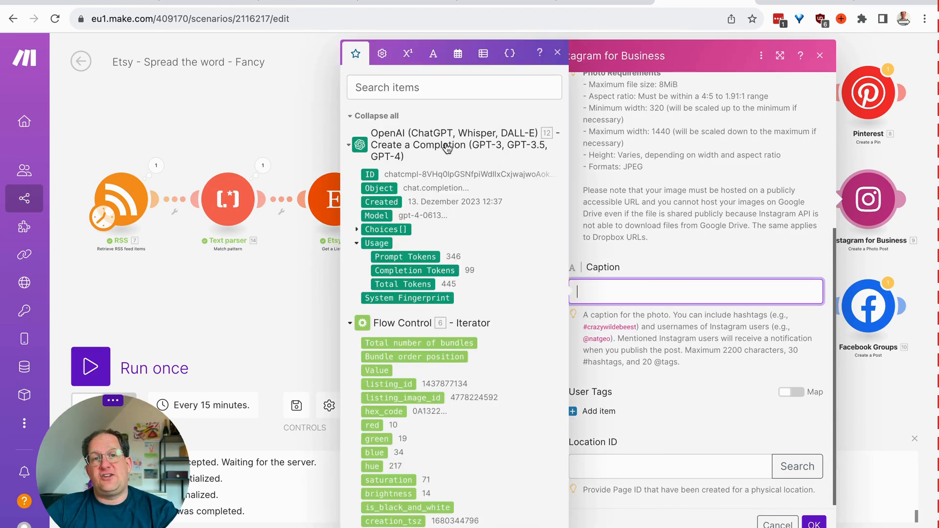
left_click(357, 230)
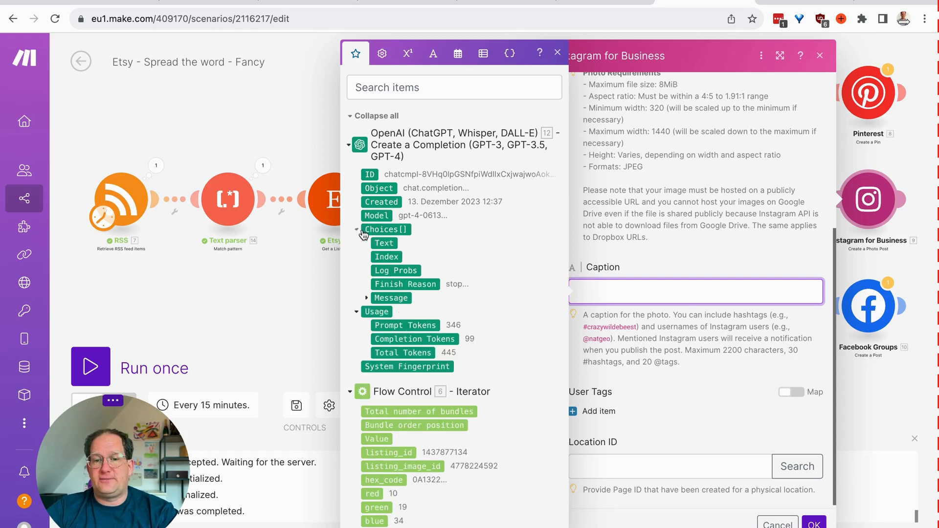
left_click(366, 298)
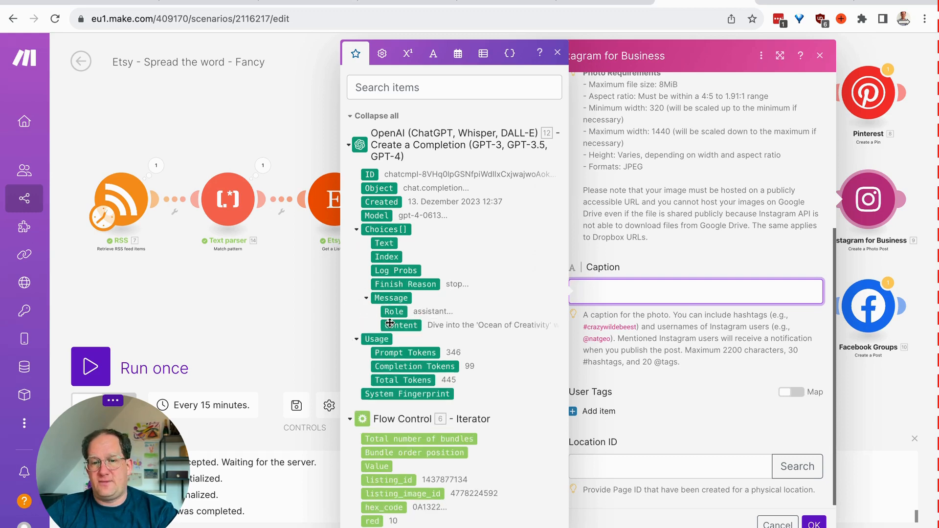
left_click(390, 326)
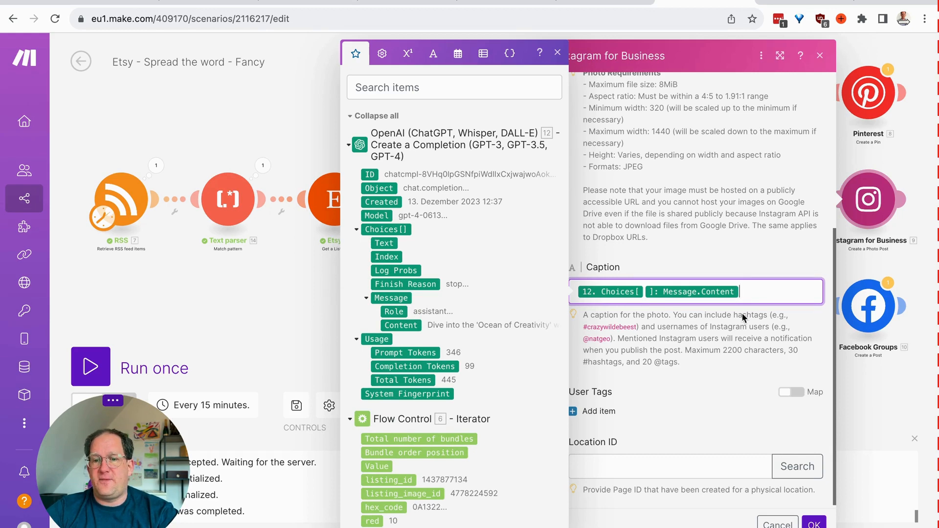
left_click(737, 338)
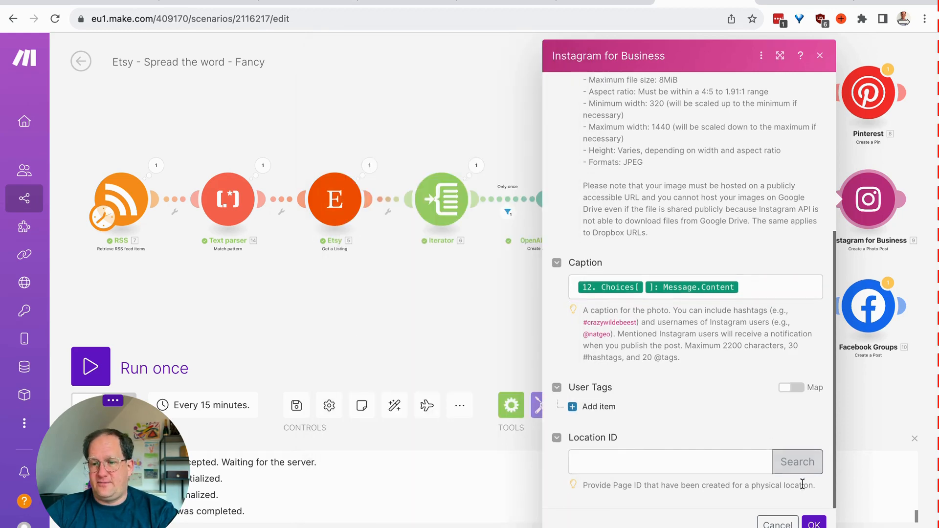
left_click(813, 522)
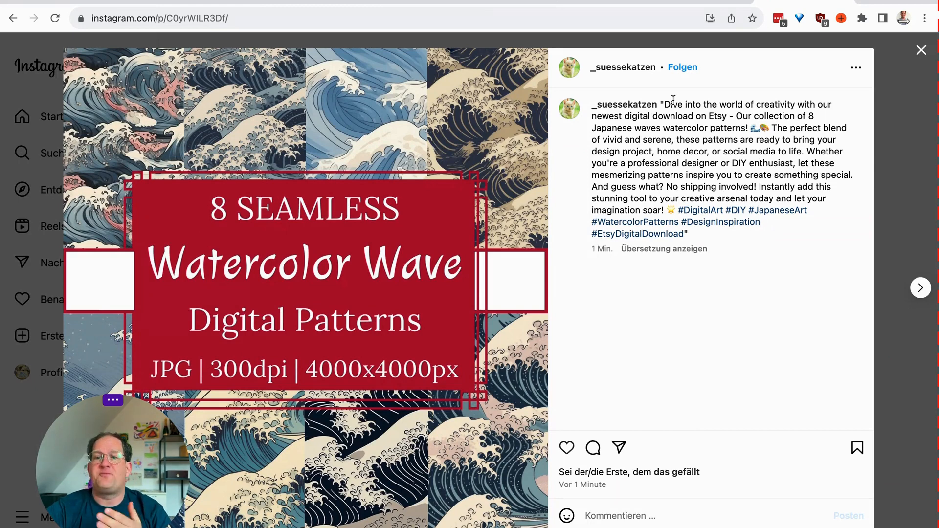
- Review the generated caption on the published Instagram post and close the post
triple_click(684, 153)
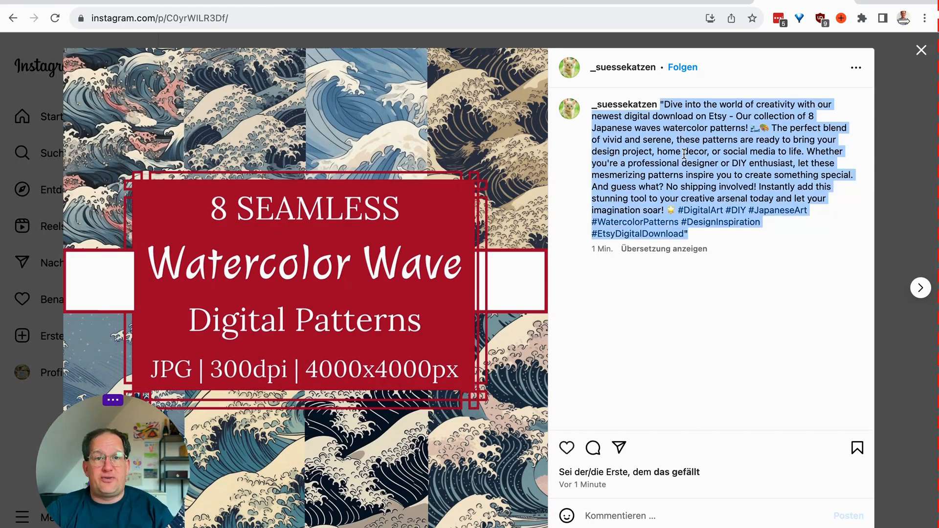
left_click(707, 173)
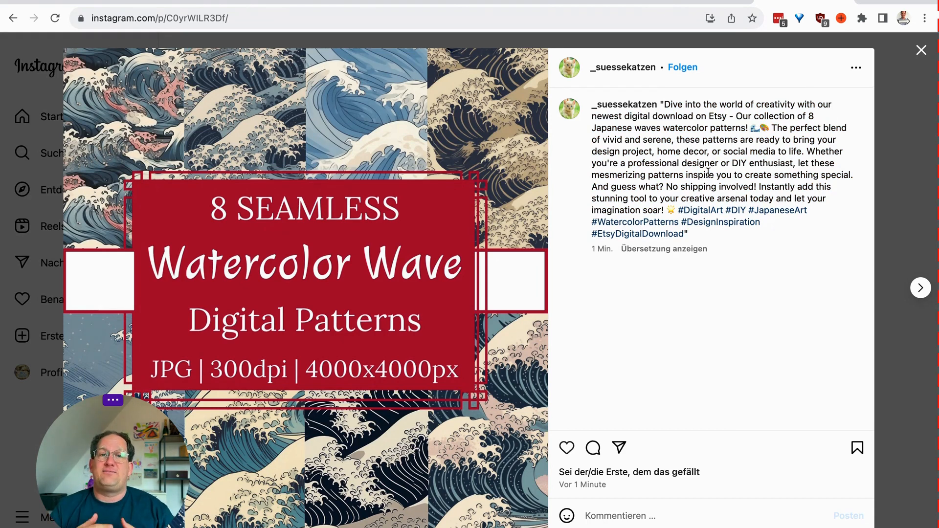
left_click(920, 51)
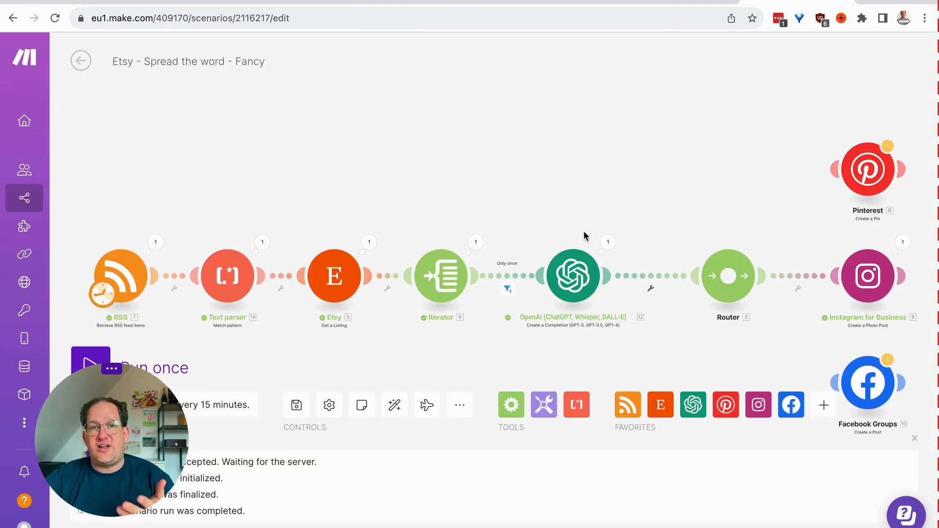
- In the Make scenario, clone the OpenAI module, place the copy between the original and the Router, and open the copy's settings
right_click(577, 275)
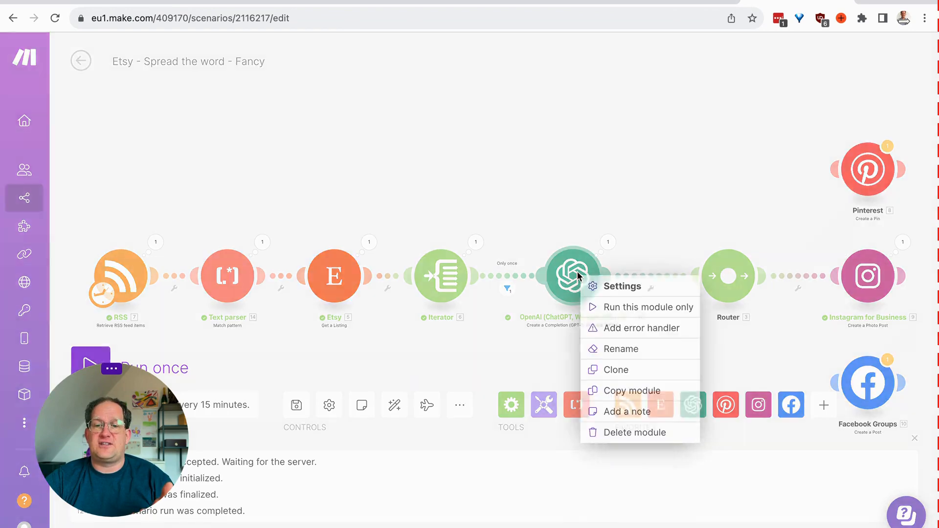
left_click(624, 374)
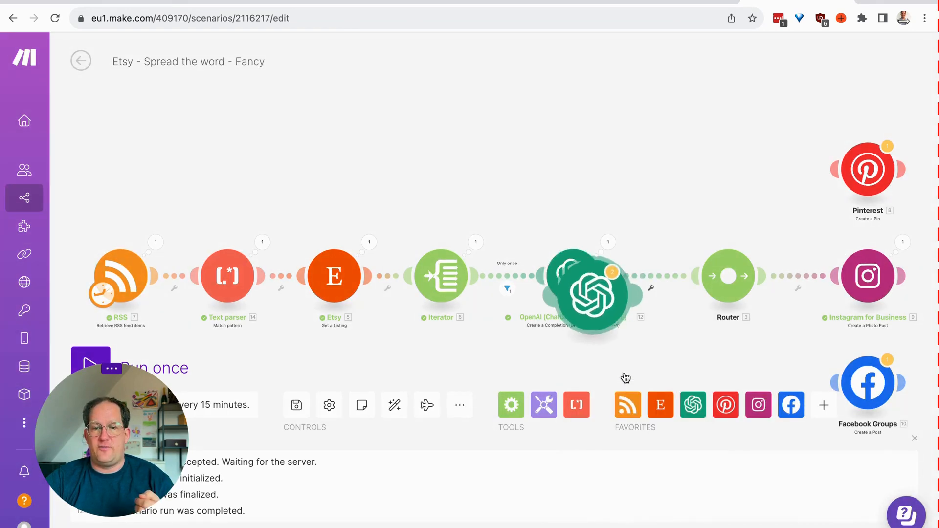
left_click(669, 290)
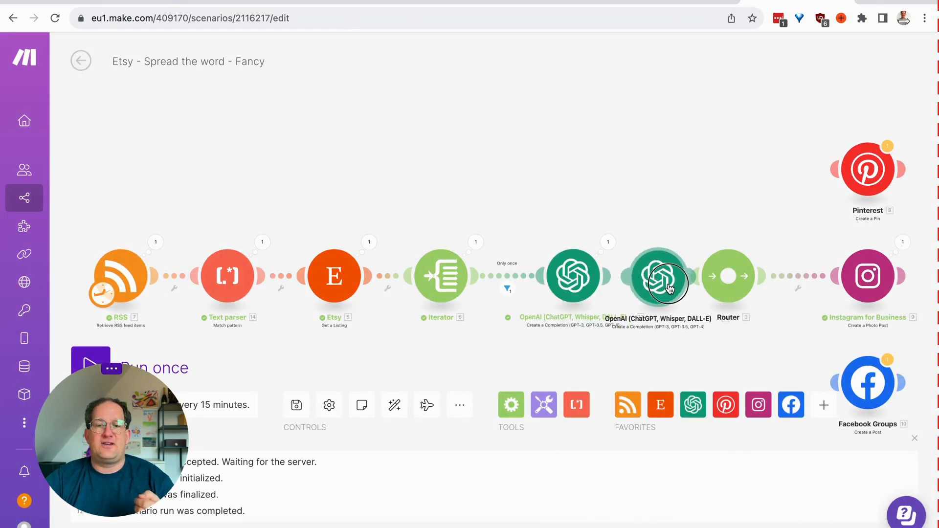
left_click(664, 290)
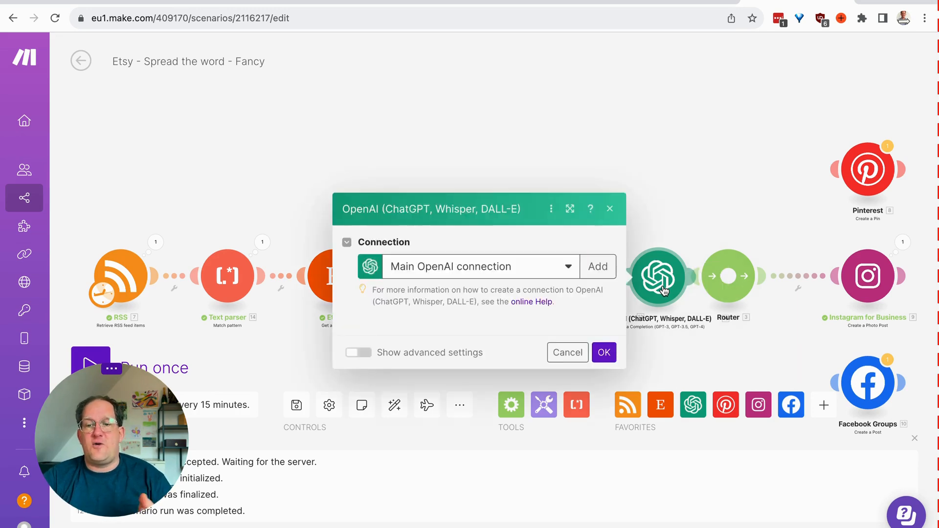